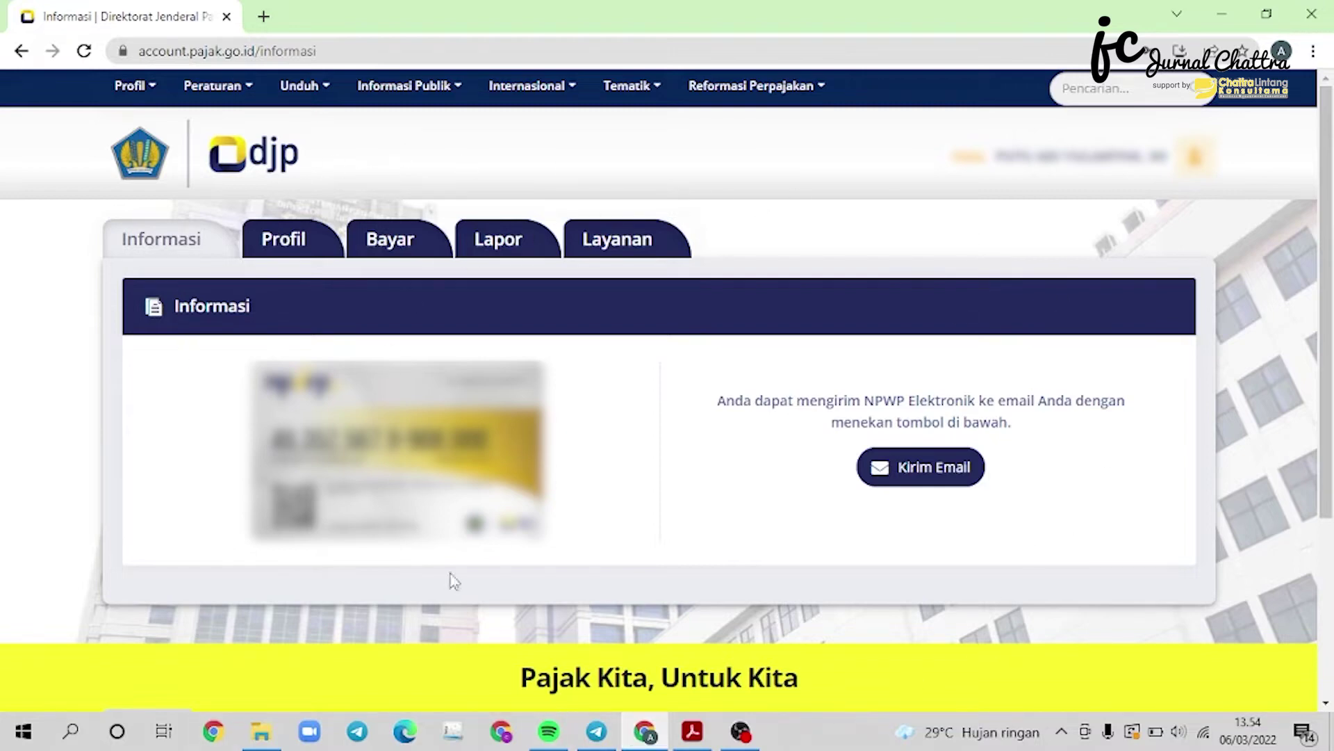
# From DJP Online's Lapor page, open the e-Form PDF service and start a new SPT.
pyautogui.click(499, 255)
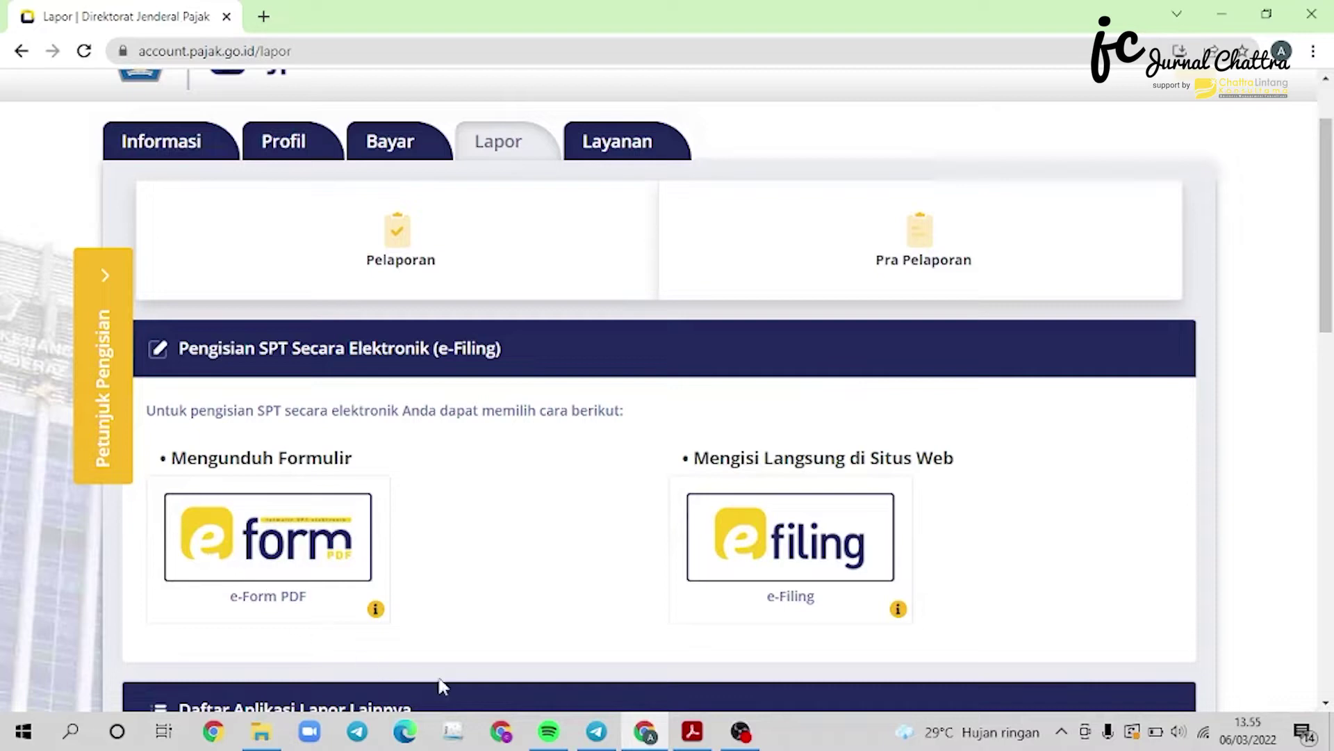
pyautogui.click(299, 558)
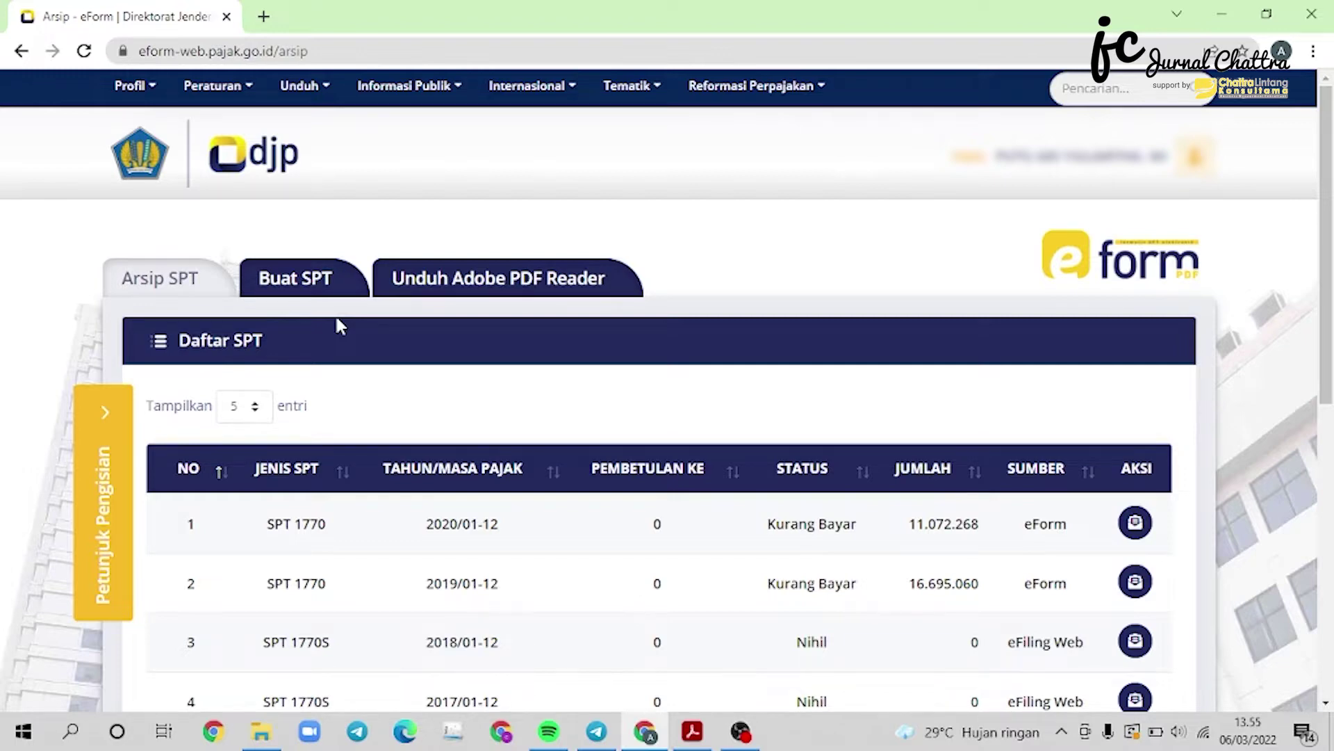
pyautogui.click(323, 286)
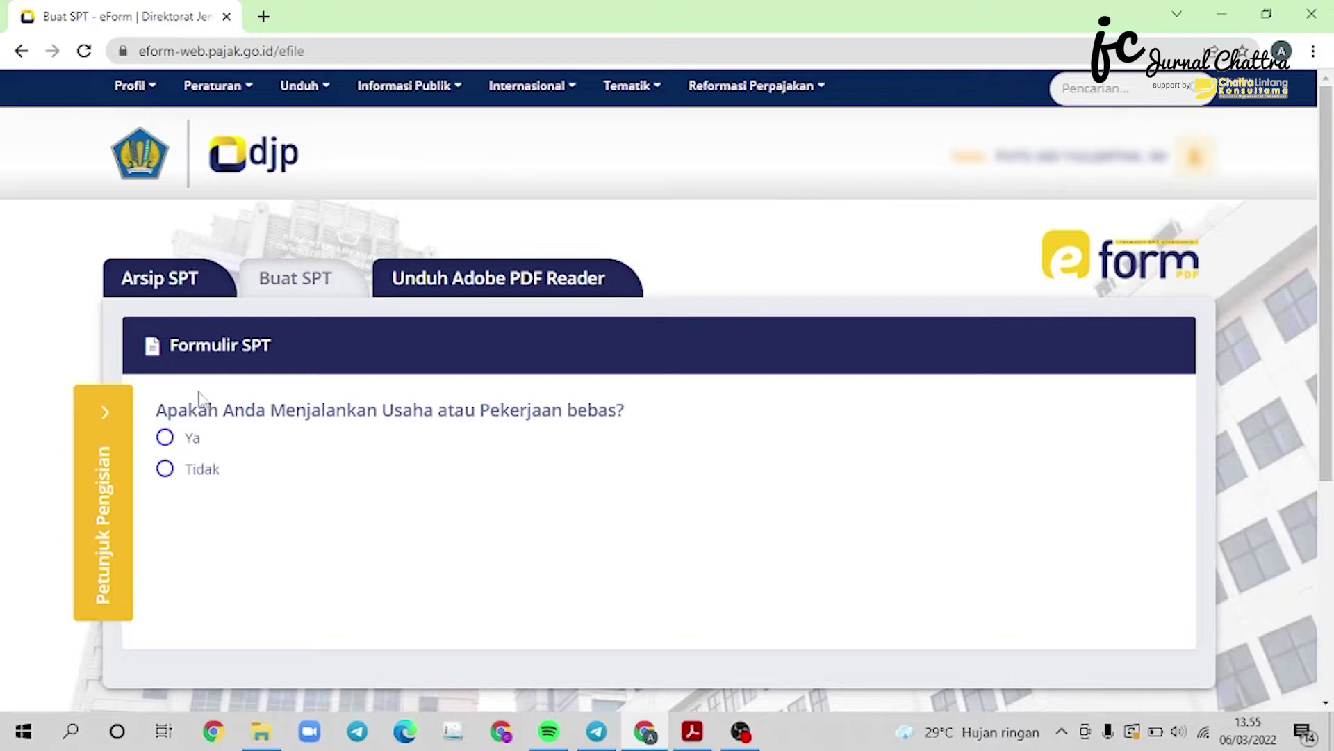
# Answer Ya to running a business, then request e-Form SPT 1770 for tax year 2021.
pyautogui.click(167, 438)
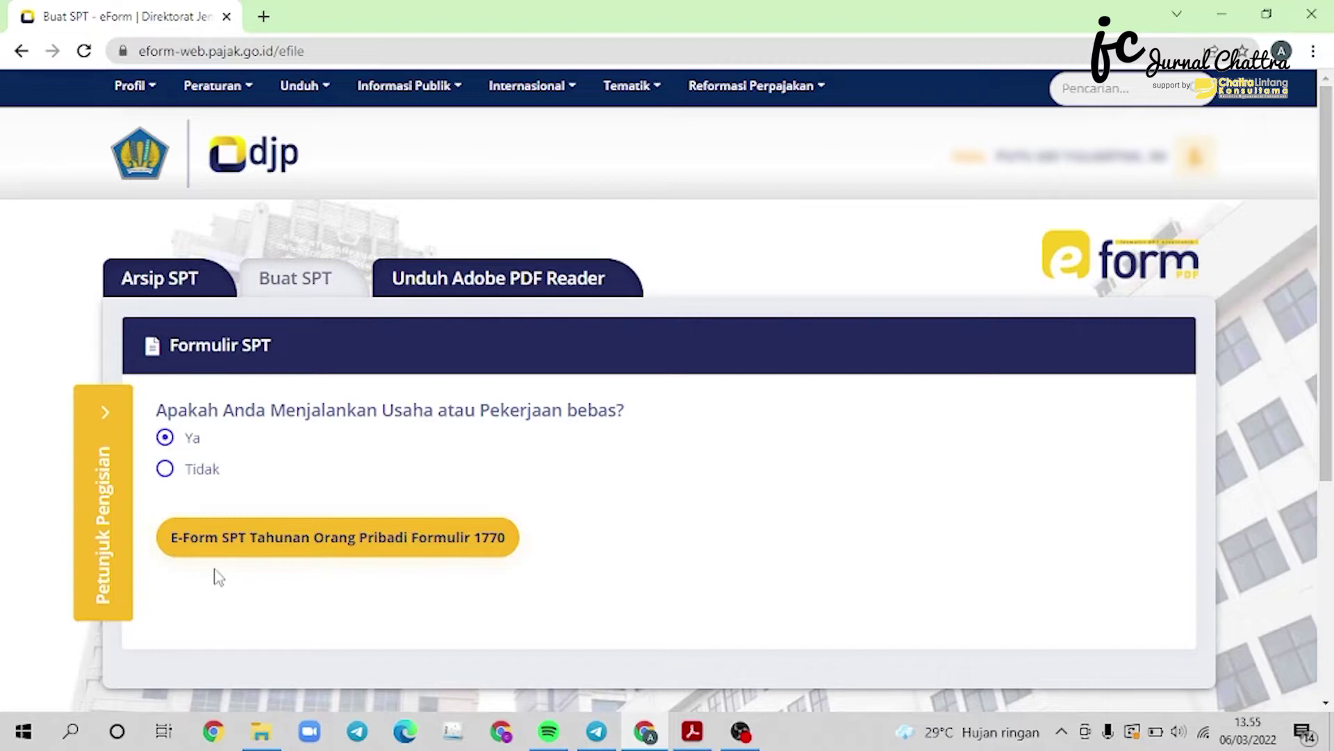
pyautogui.click(376, 552)
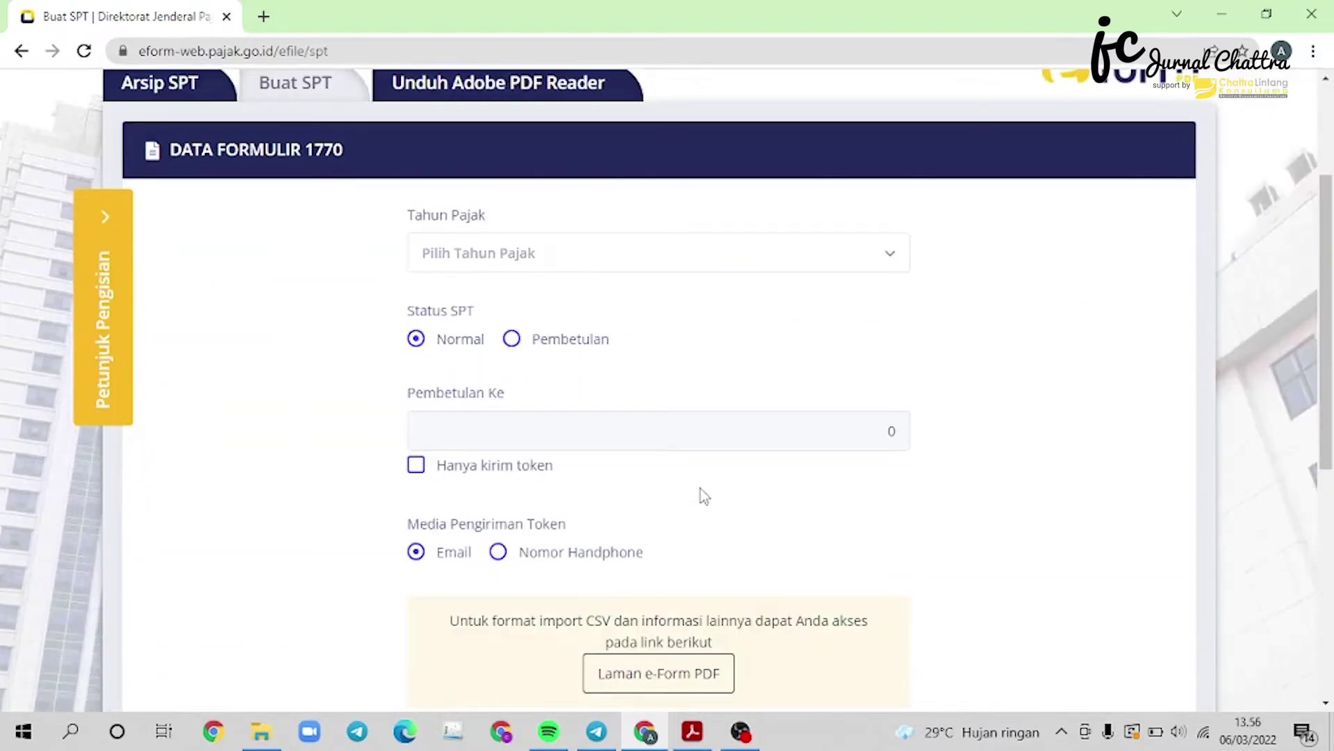
pyautogui.click(705, 266)
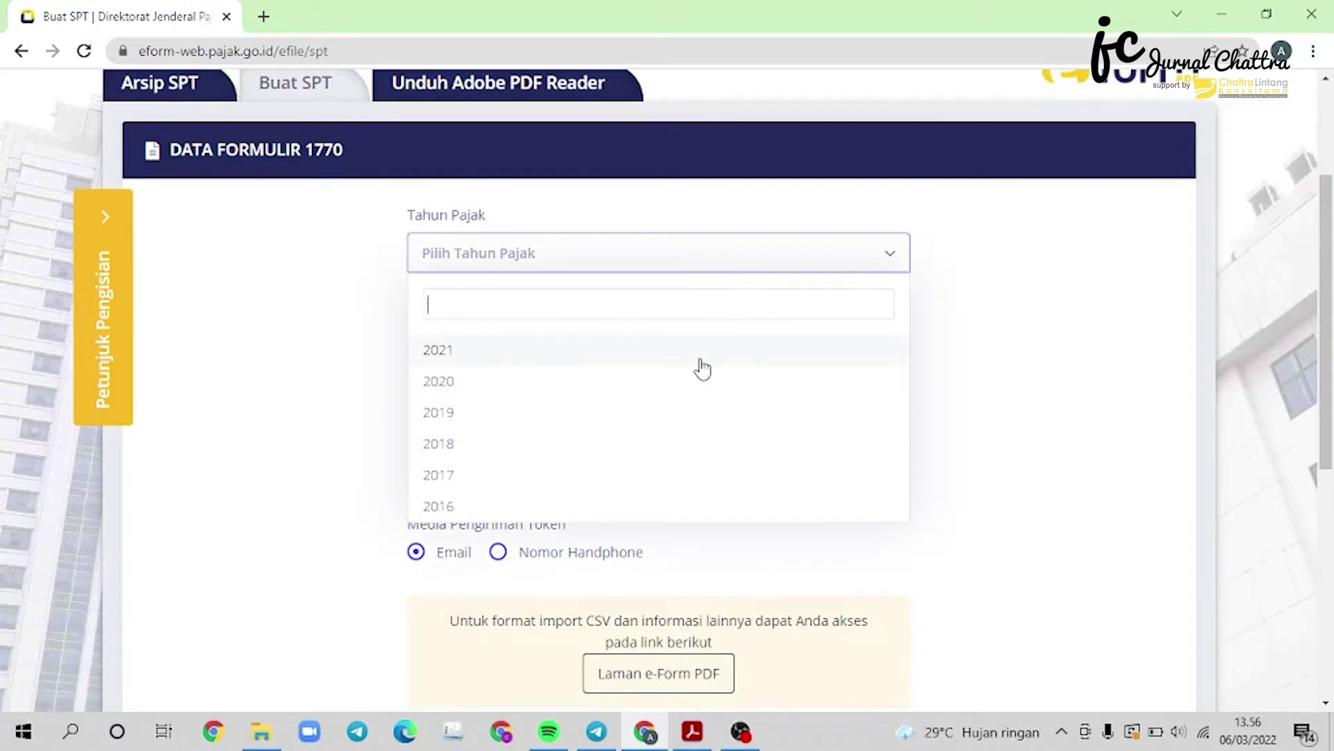
pyautogui.click(701, 351)
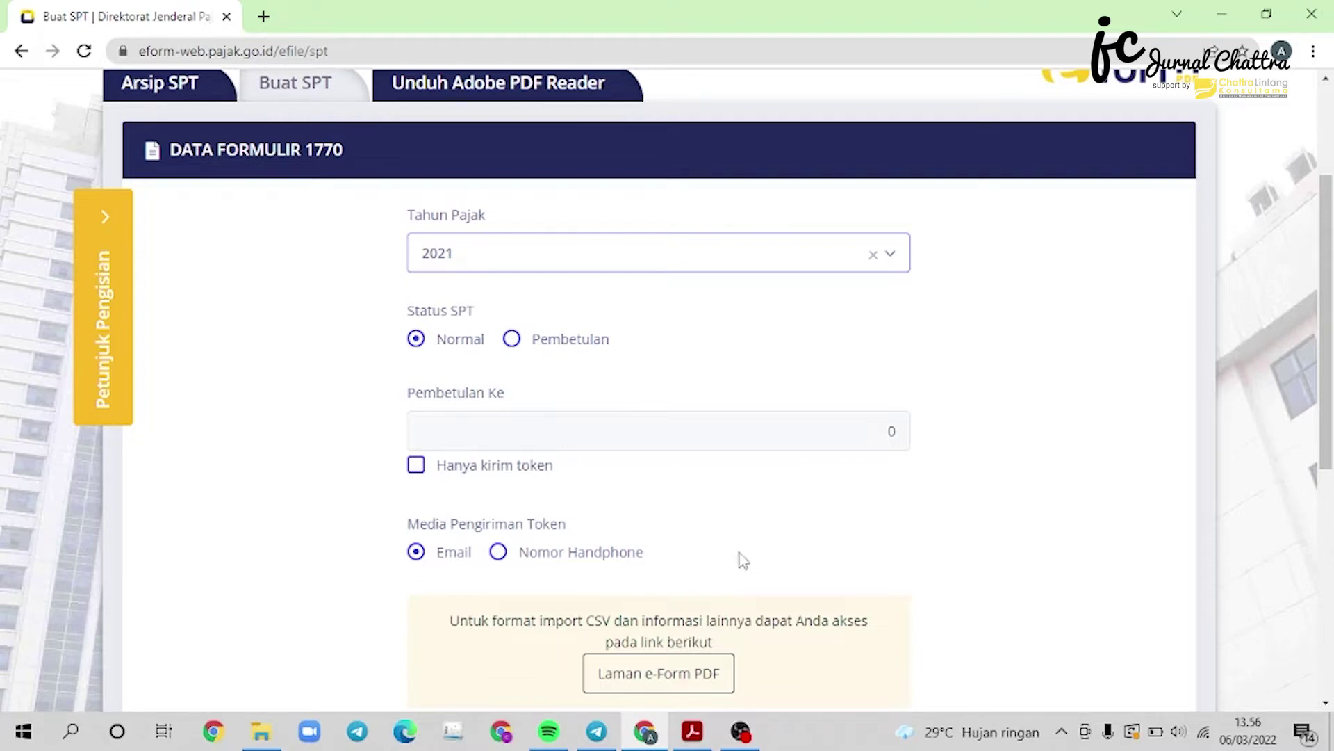
pyautogui.scroll(-2, 739, 552)
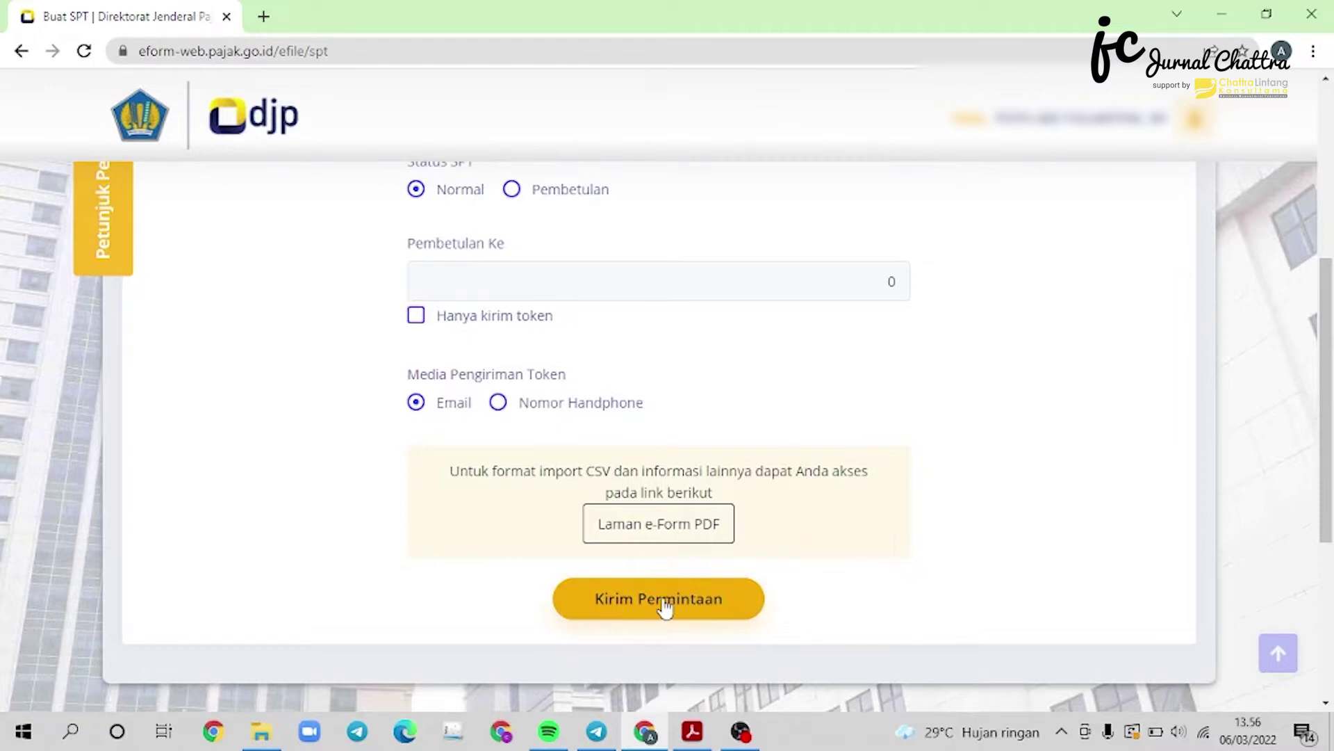
pyautogui.click(268, 741)
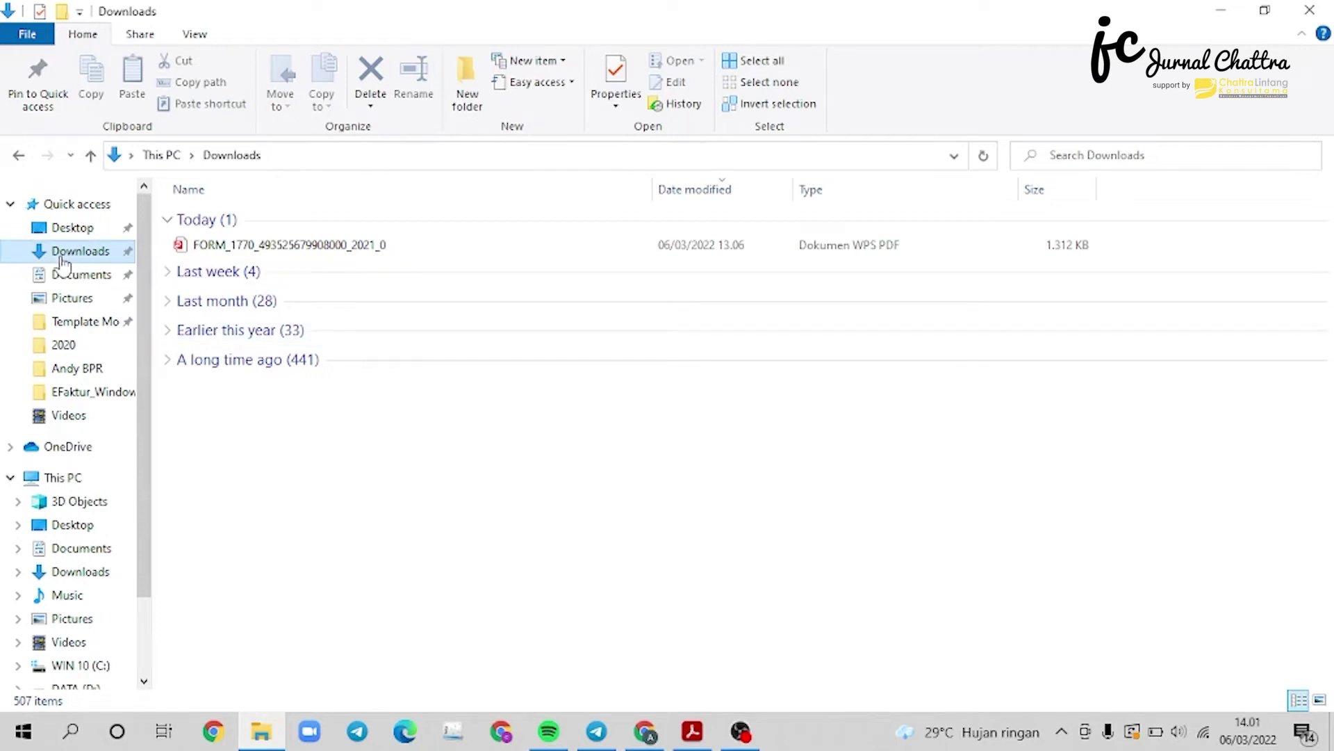
# Open the downloaded FORM_1770 PDF in Adobe Acrobat Reader DC and expand the first asset-code list.
pyautogui.rightClick(299, 247)
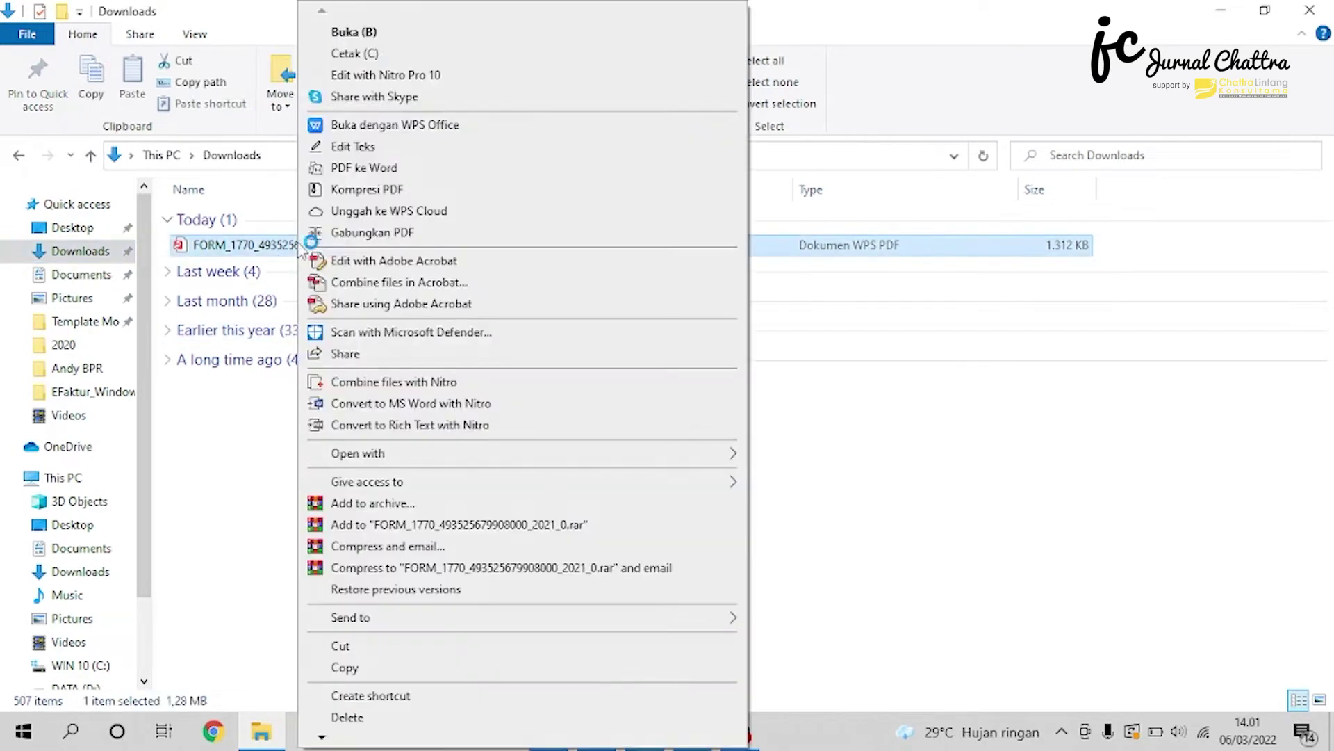
pyautogui.moveTo(494, 456)
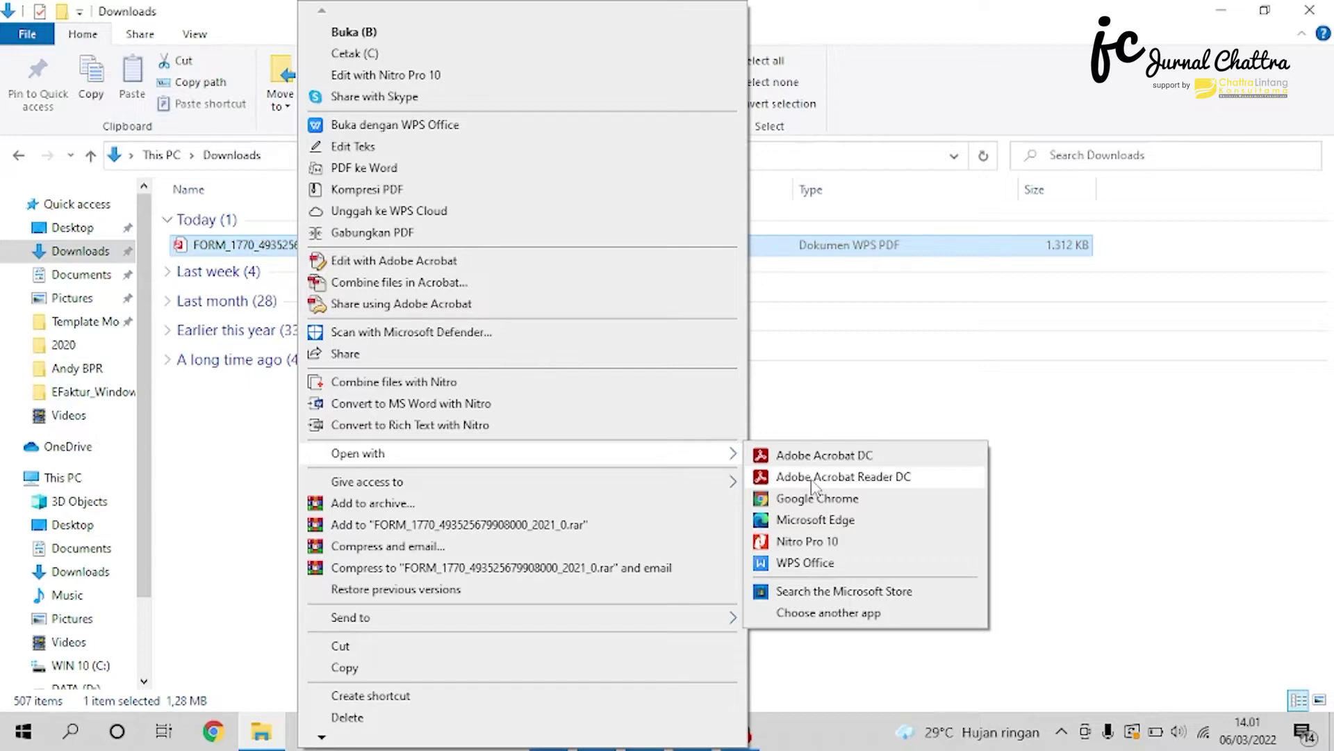
pyautogui.click(813, 478)
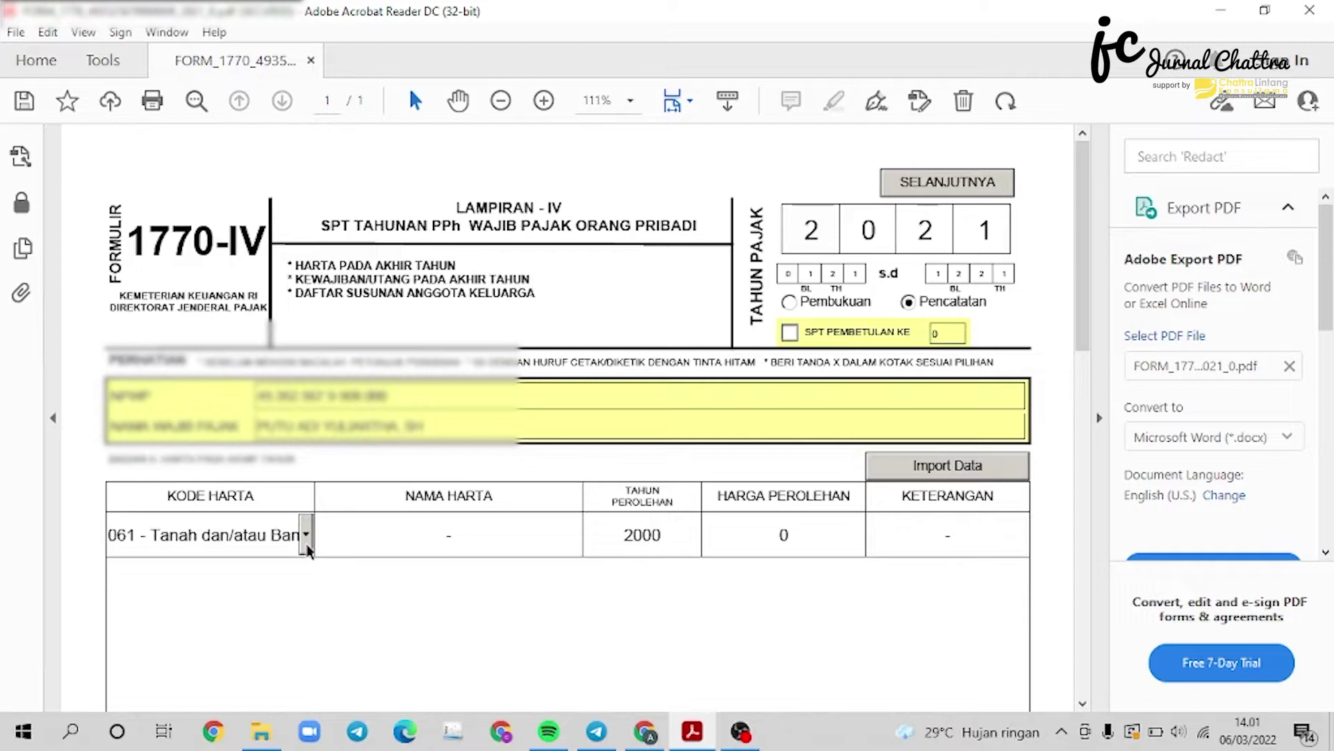
pyautogui.click(305, 535)
# Fill asset row 1: 061, TANAH DAN BANGUNAN BALI, 2020, 1.500.000.000, SHM NO.XXX.
pyautogui.scroll(-1, 257, 624)
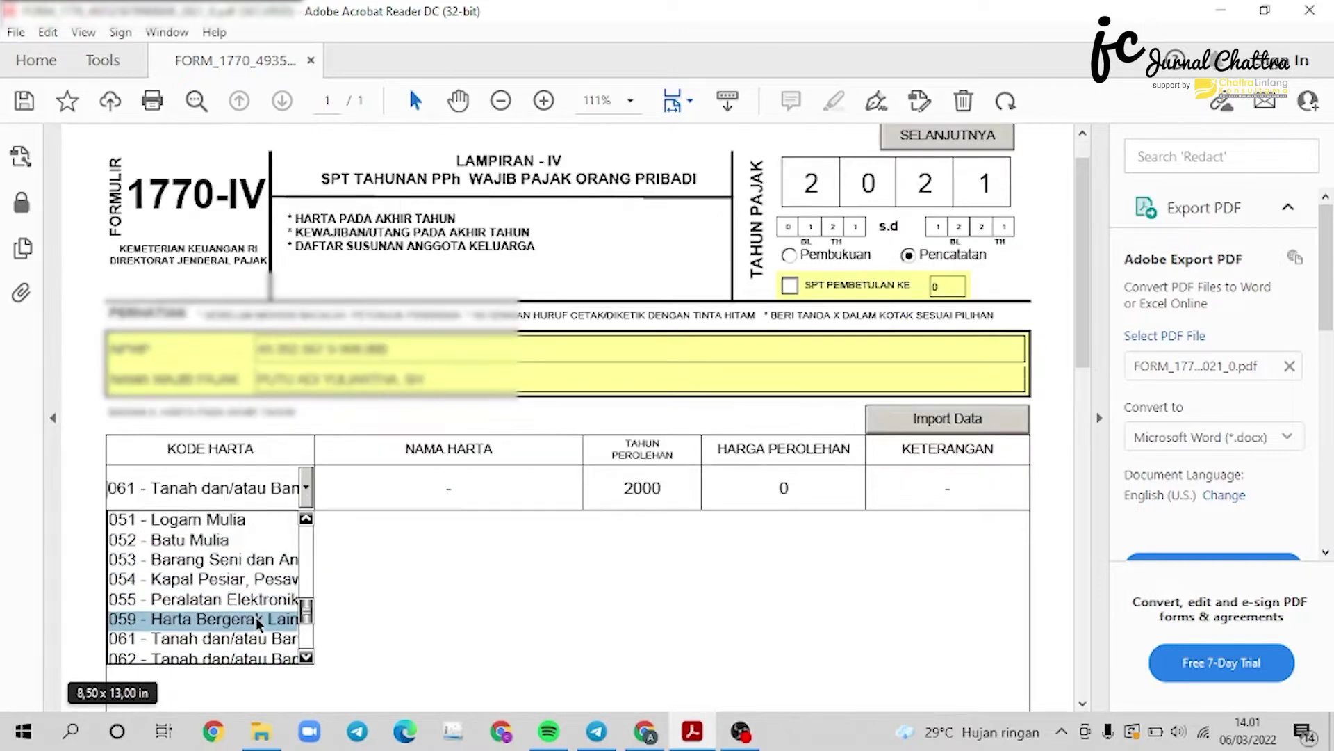
pyautogui.click(212, 645)
pyautogui.click(509, 487)
pyautogui.write('TA')
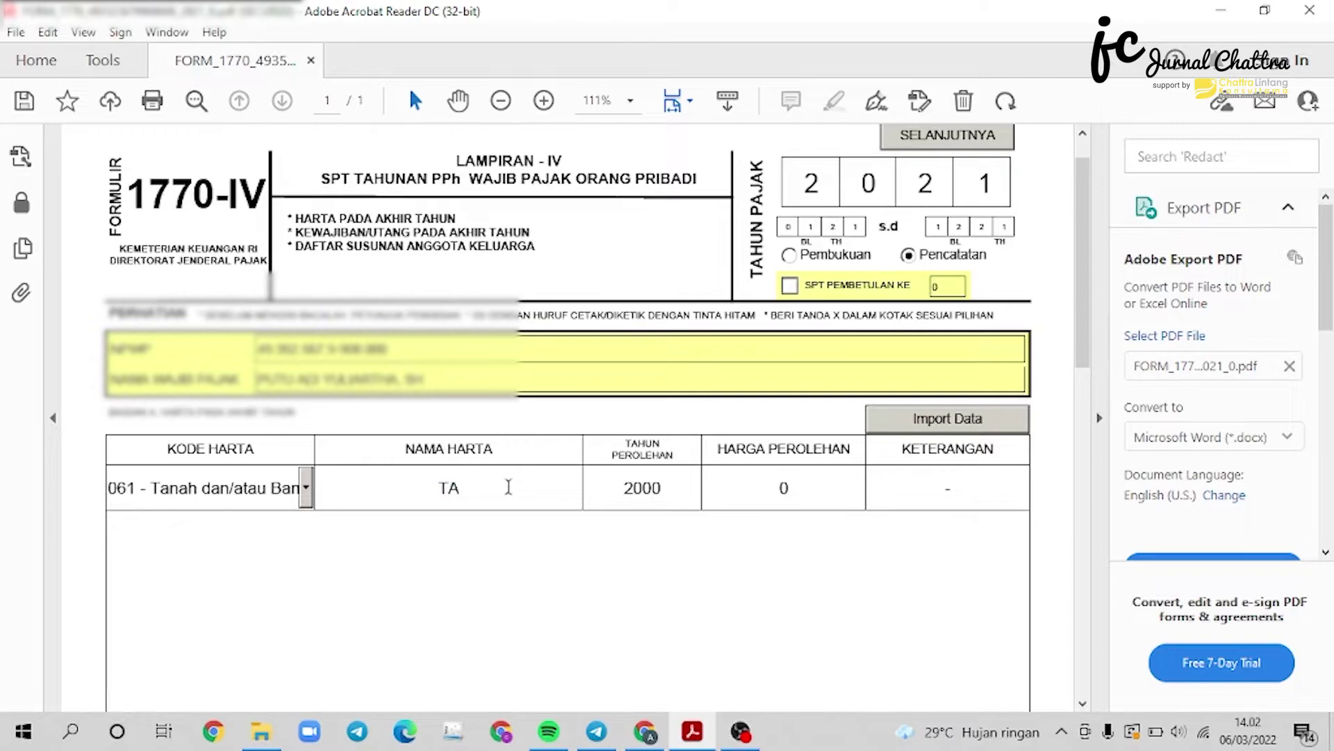
pyautogui.write('NAH DAN BA')
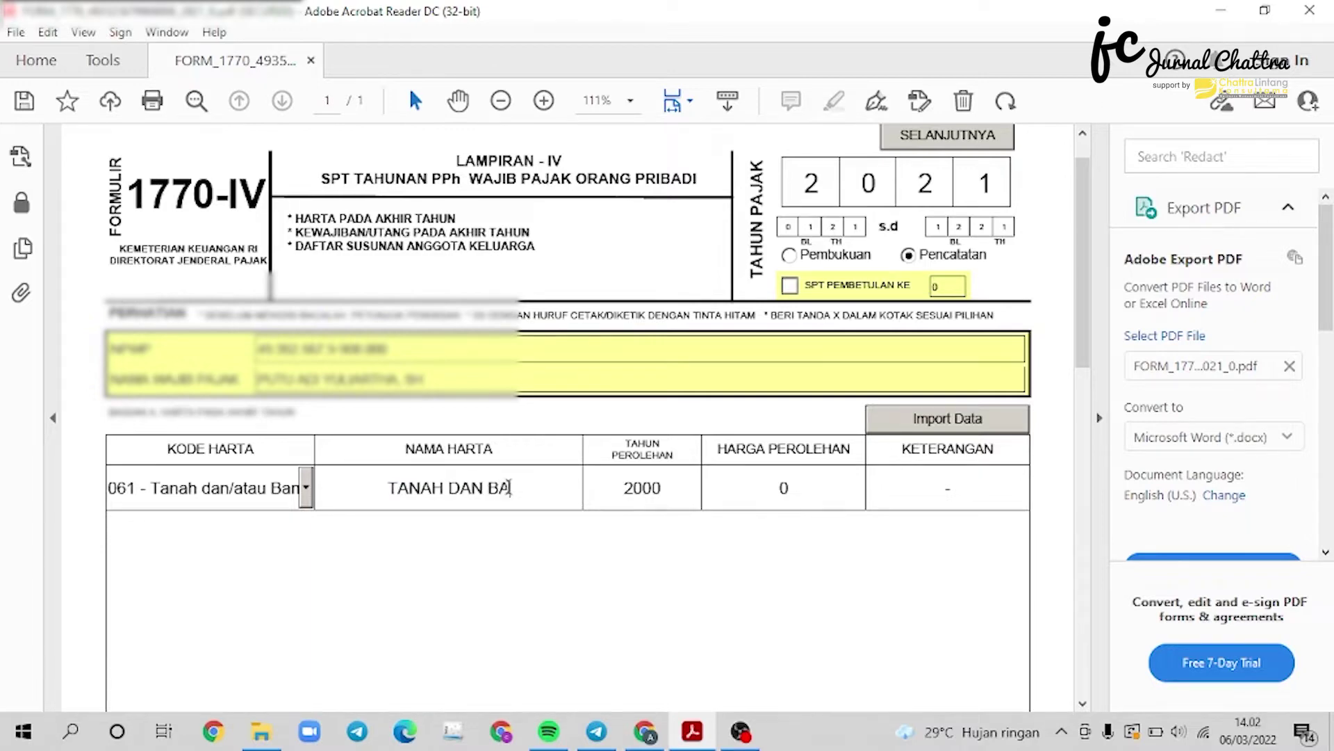
pyautogui.write('NGUNAN BALI')
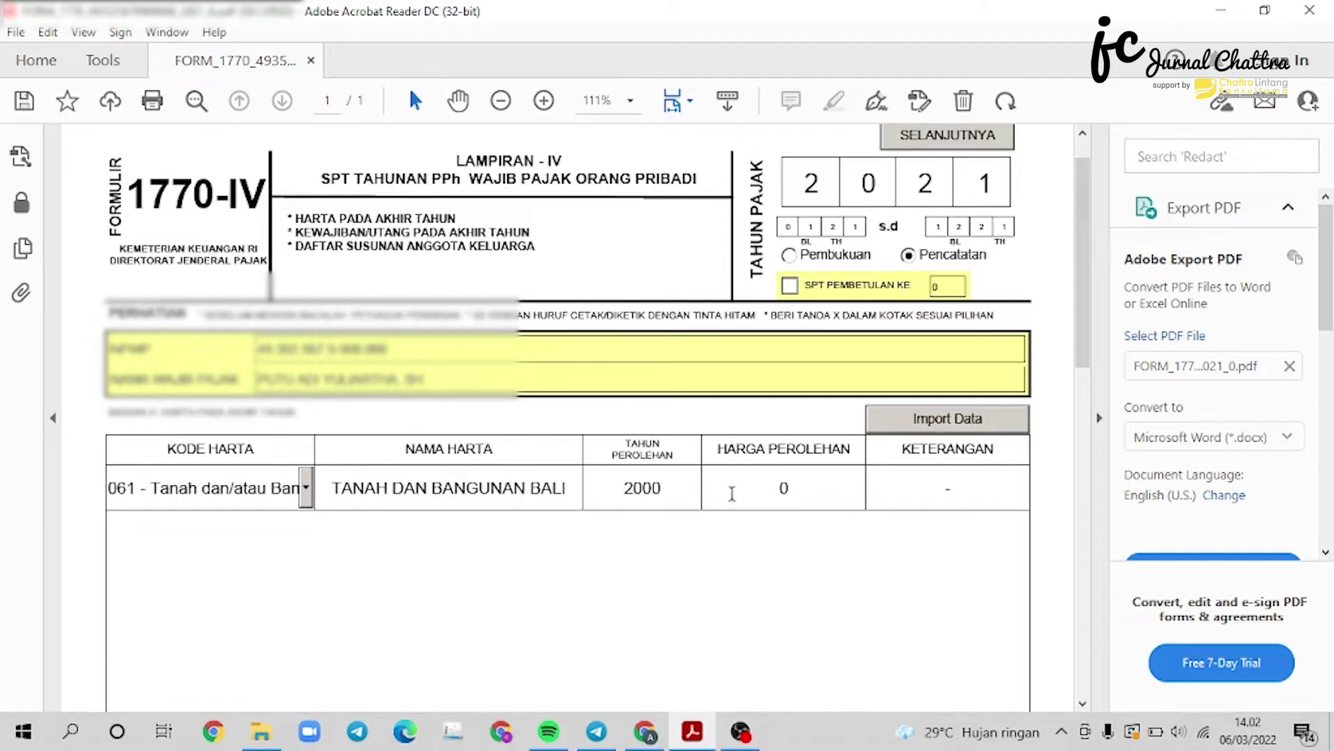
pyautogui.click(681, 484)
pyautogui.write('2020')
pyautogui.click(802, 490)
pyautogui.write('150.000.000')
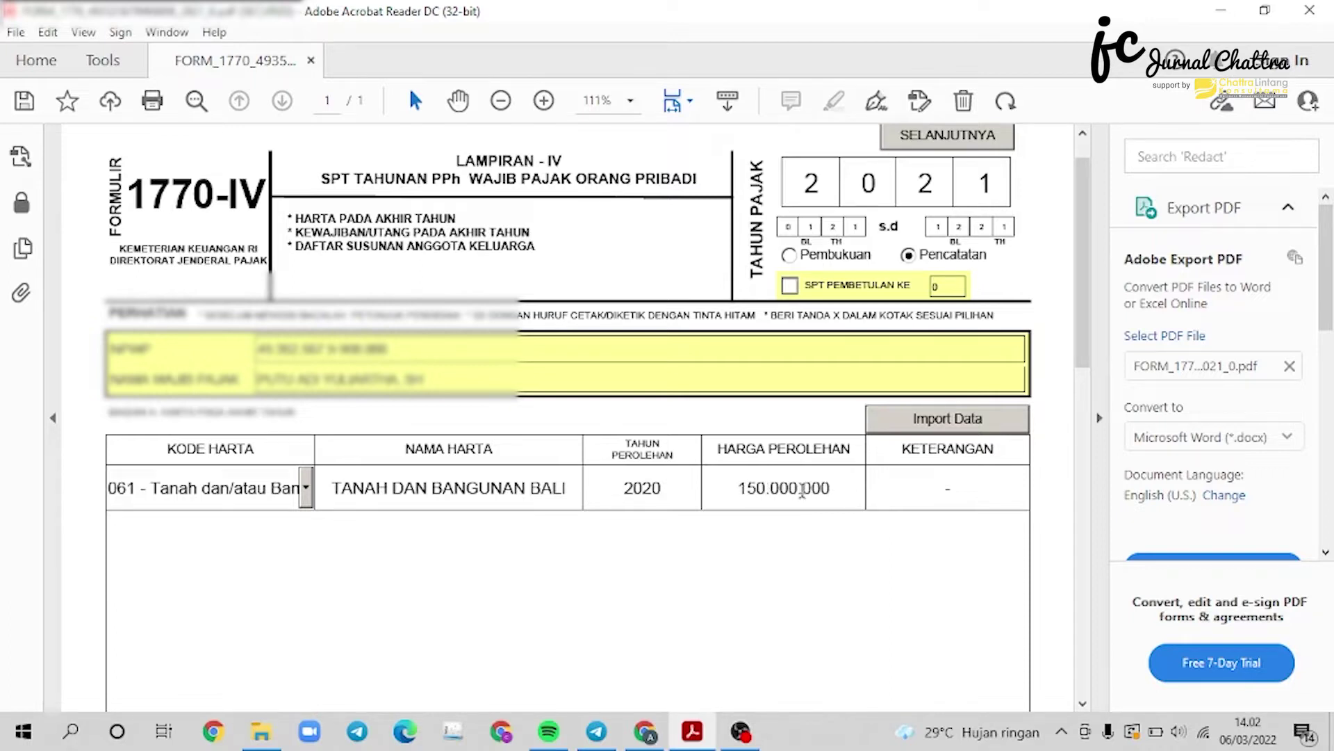
pyautogui.click(802, 490)
pyautogui.write('0')
pyautogui.press('Return')
pyautogui.click(910, 497)
pyautogui.write('SHM NO.XXX')
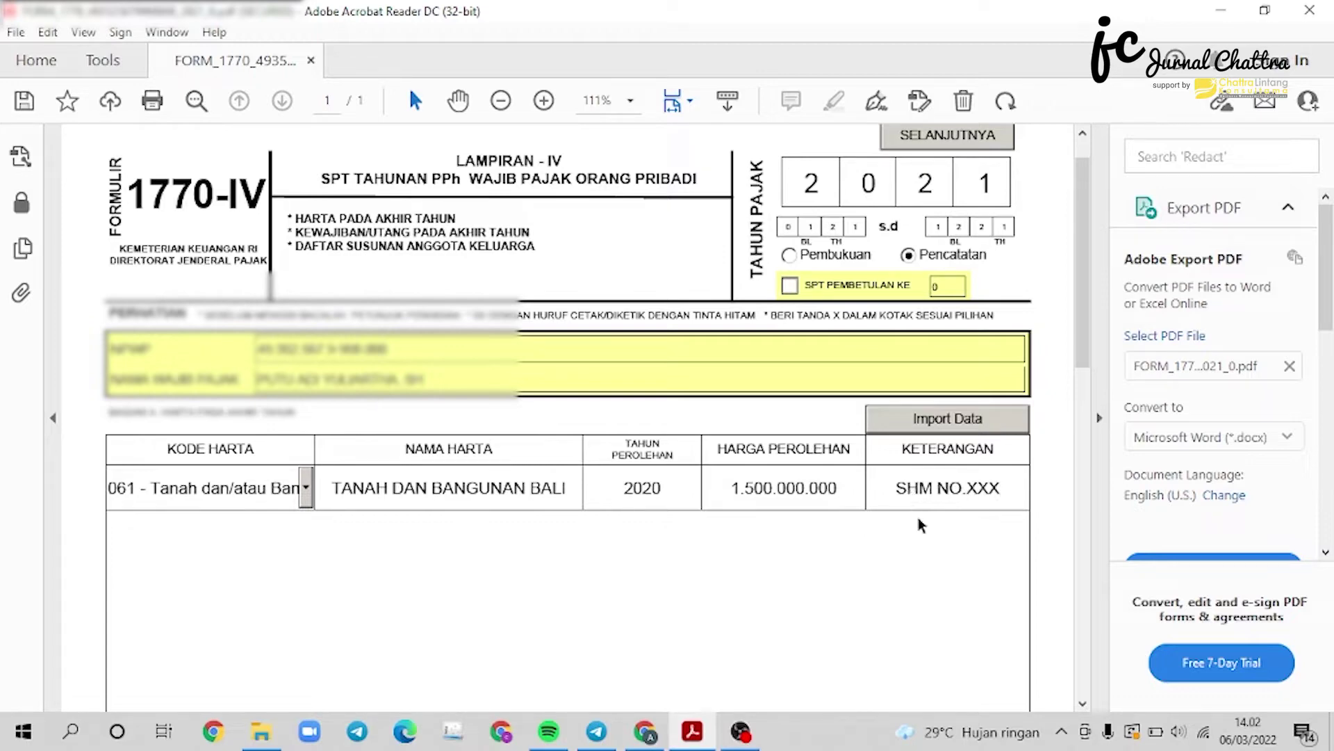
# Add asset row 2: 012 Tabungan, TABUNGAN BCA, 2020, 5.000.000, NO.REK:XXX.
pyautogui.scroll(-3, 933, 564)
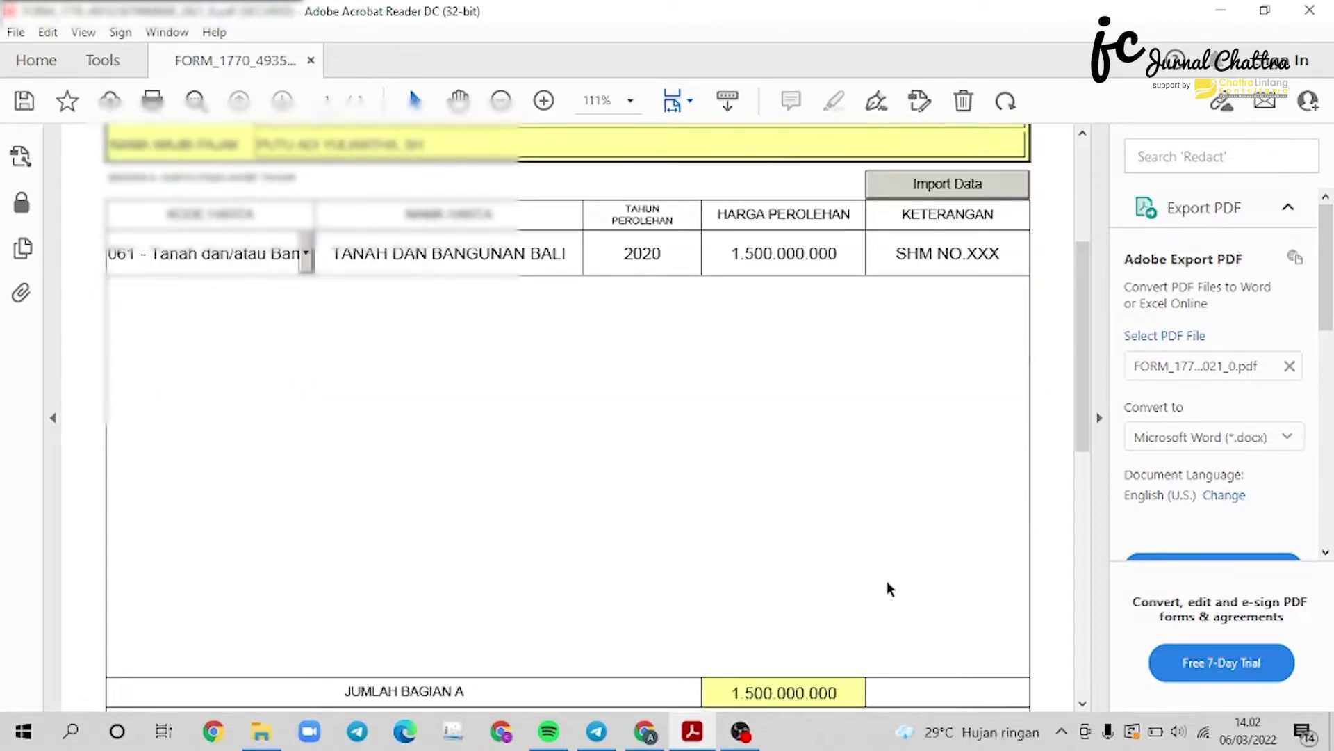
pyautogui.scroll(-1, 233, 629)
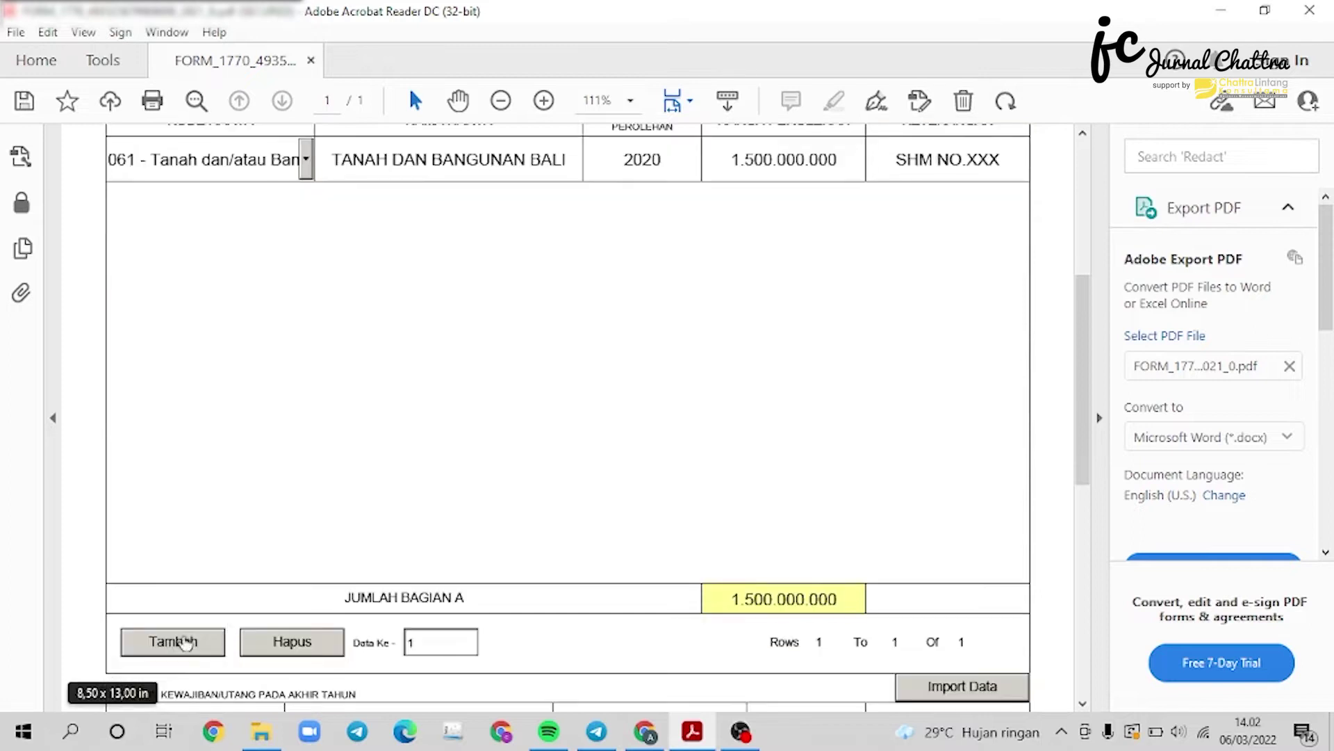
pyautogui.click(174, 641)
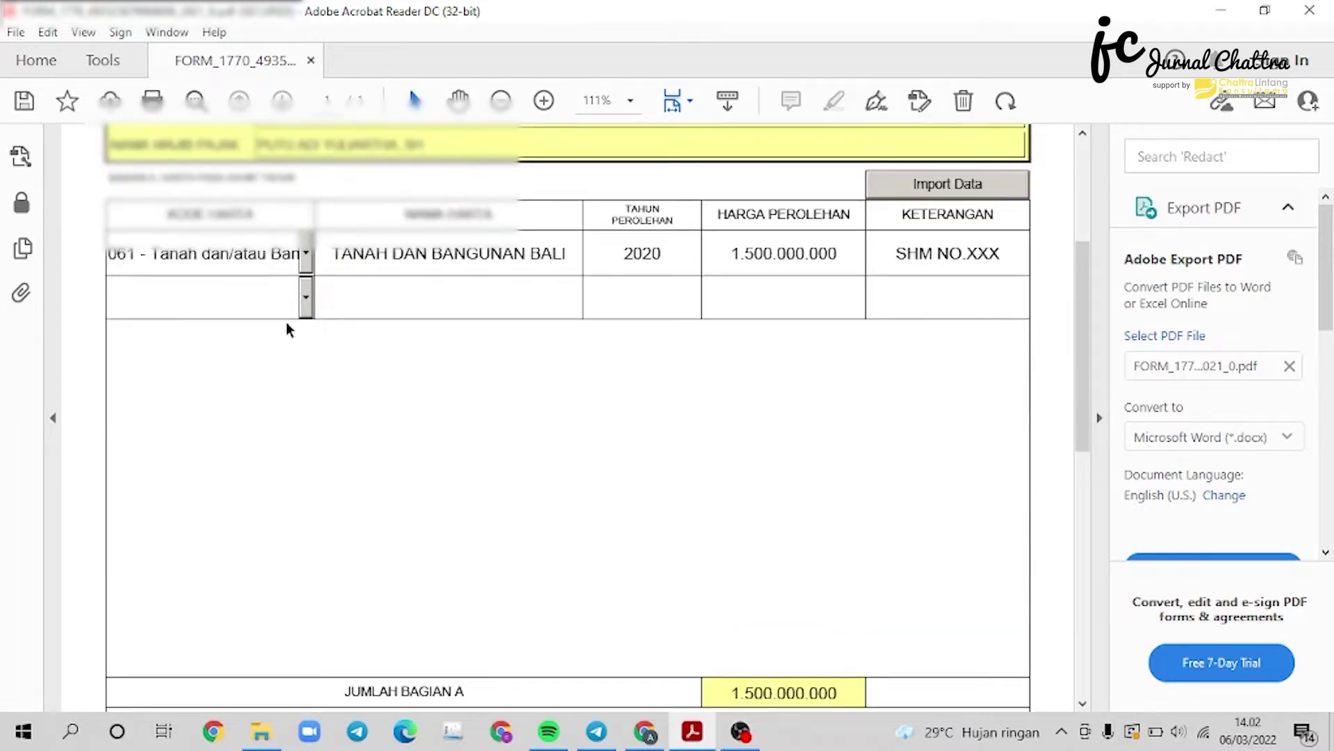
pyautogui.click(306, 299)
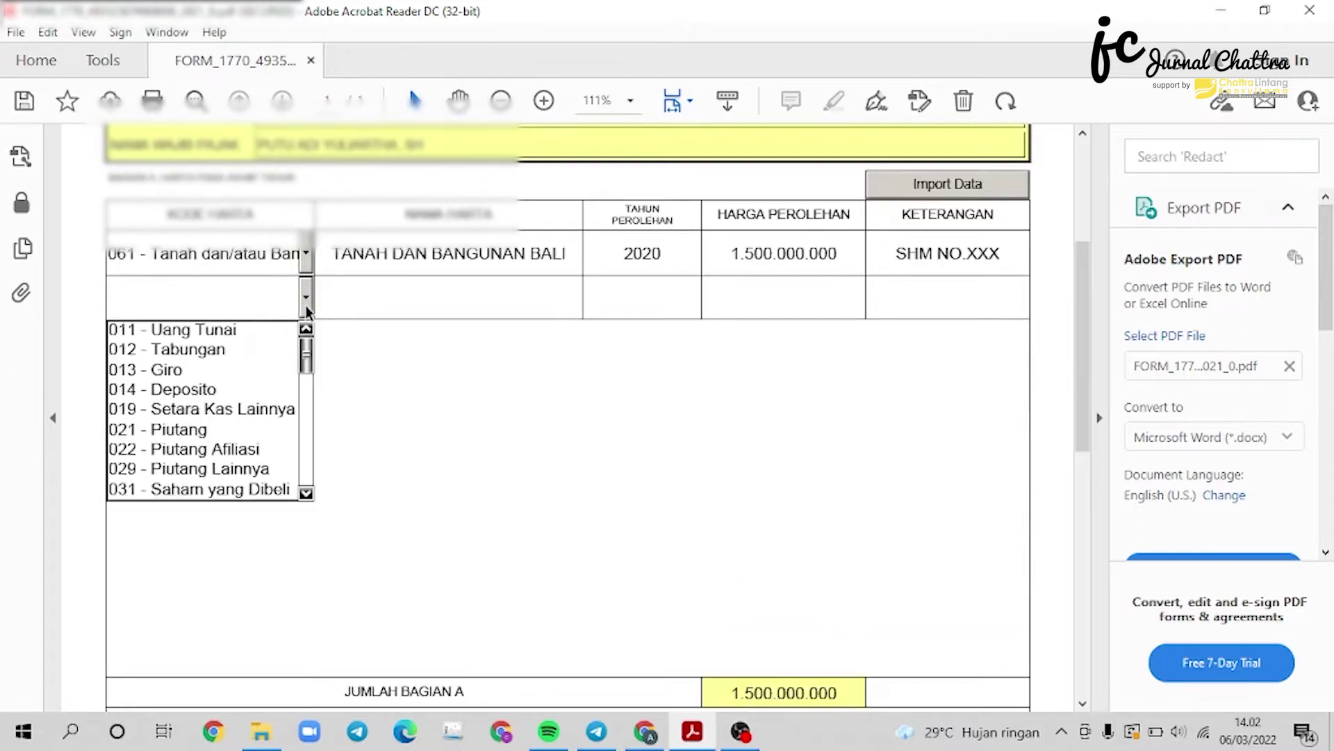
pyautogui.click(225, 349)
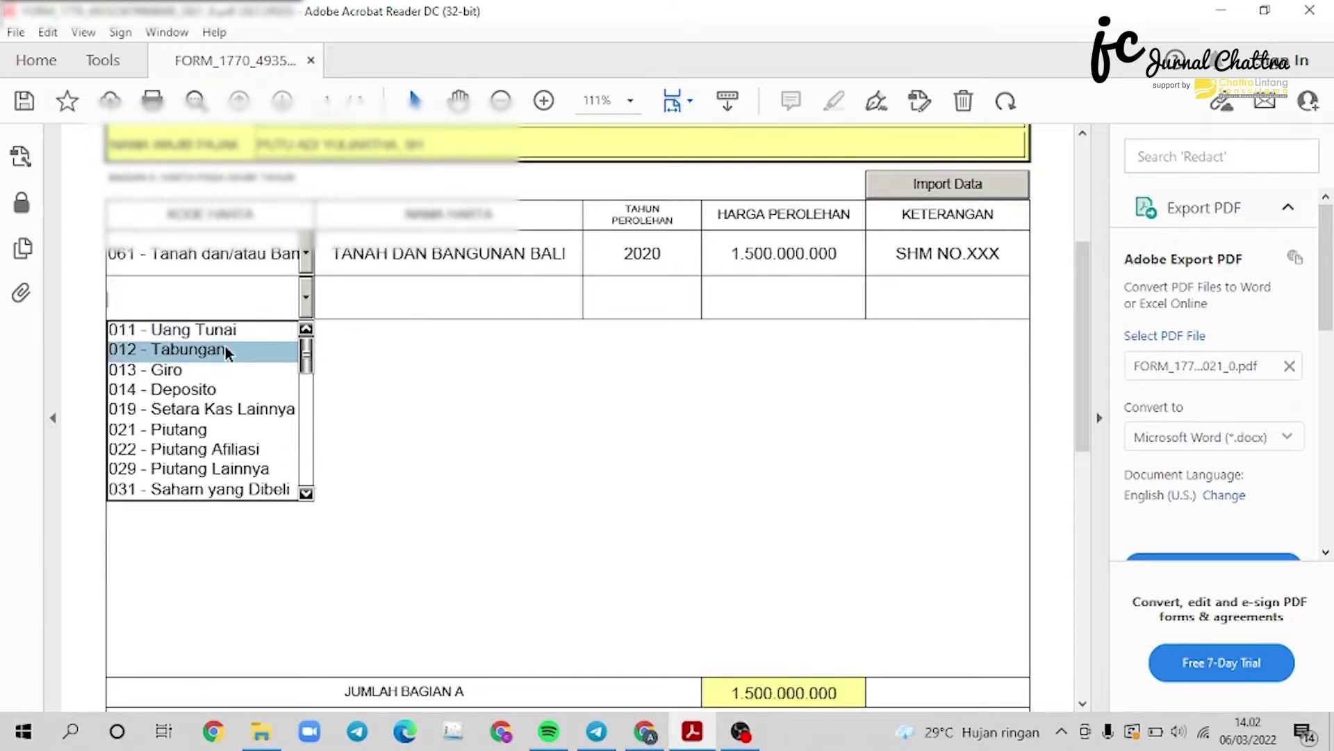
pyautogui.click(404, 295)
pyautogui.write('TABUNGAN')
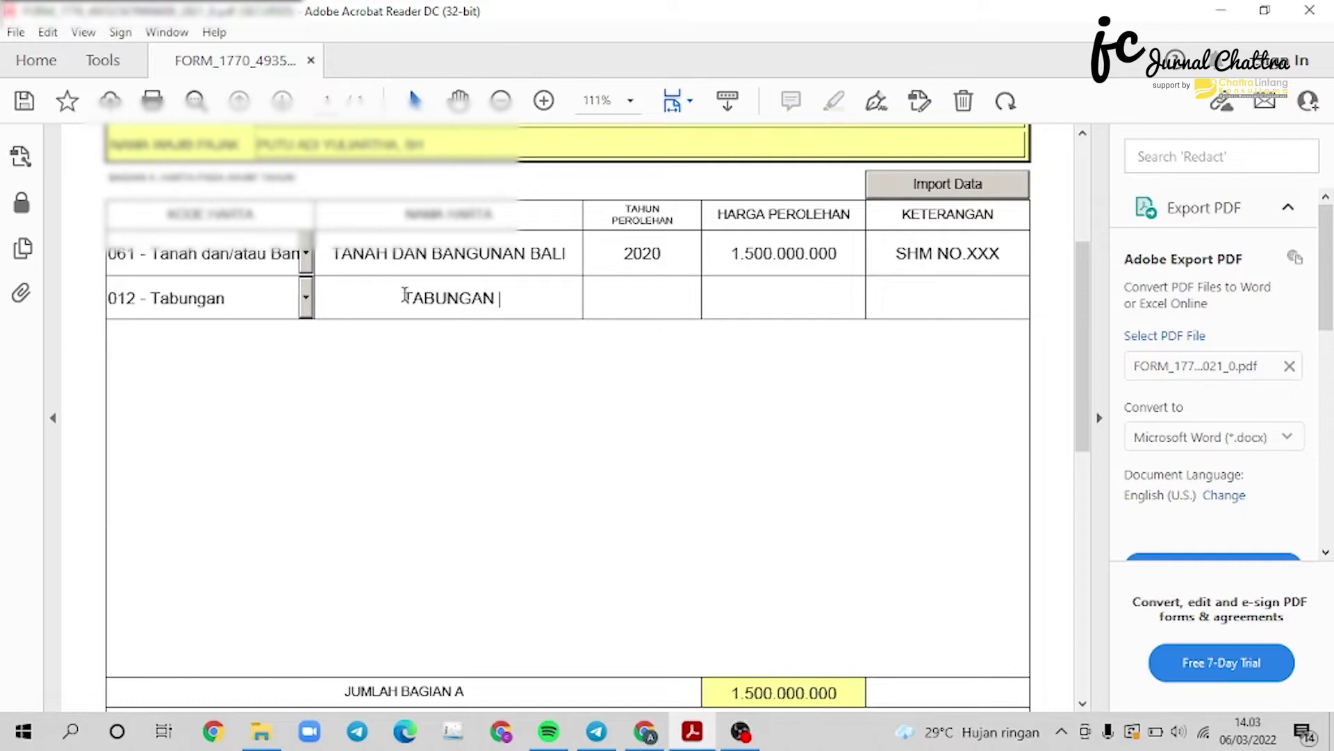
pyautogui.write(' BCA')
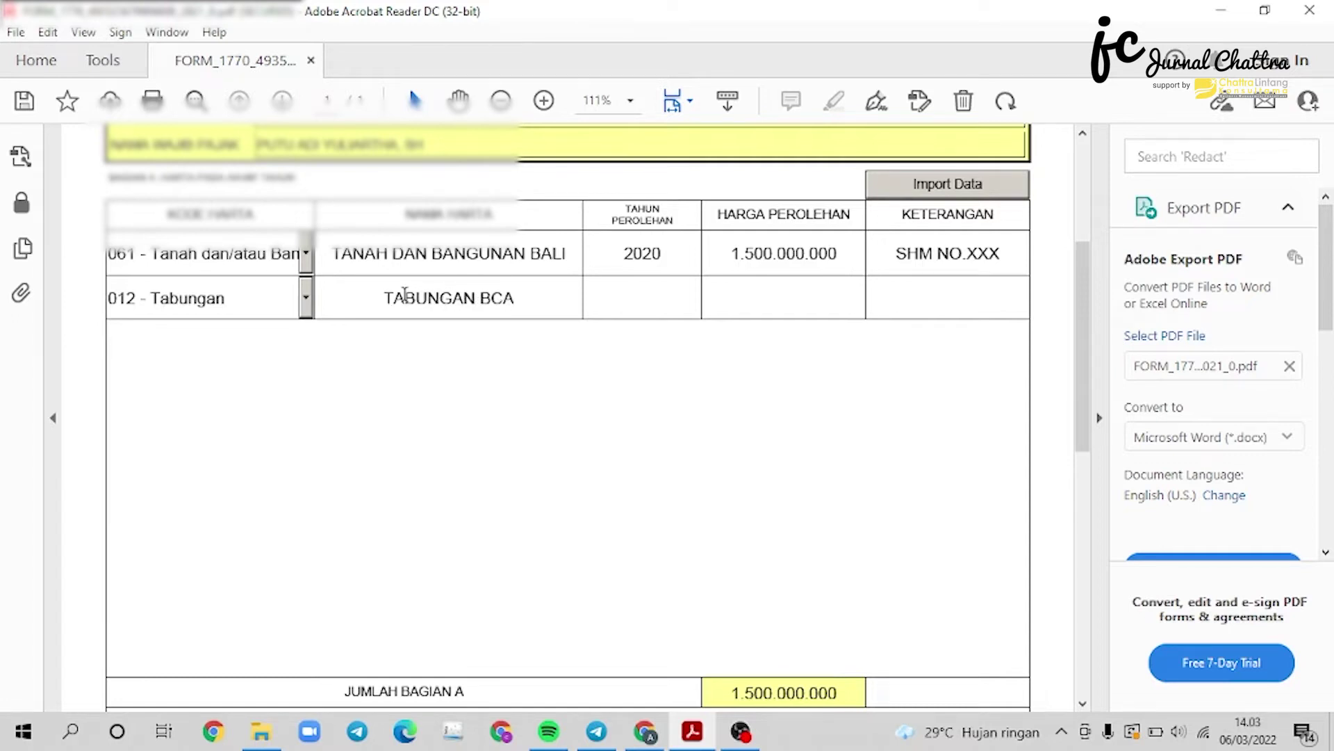
pyautogui.click(629, 298)
pyautogui.write('2020')
pyautogui.click(788, 313)
pyautogui.write('5000000')
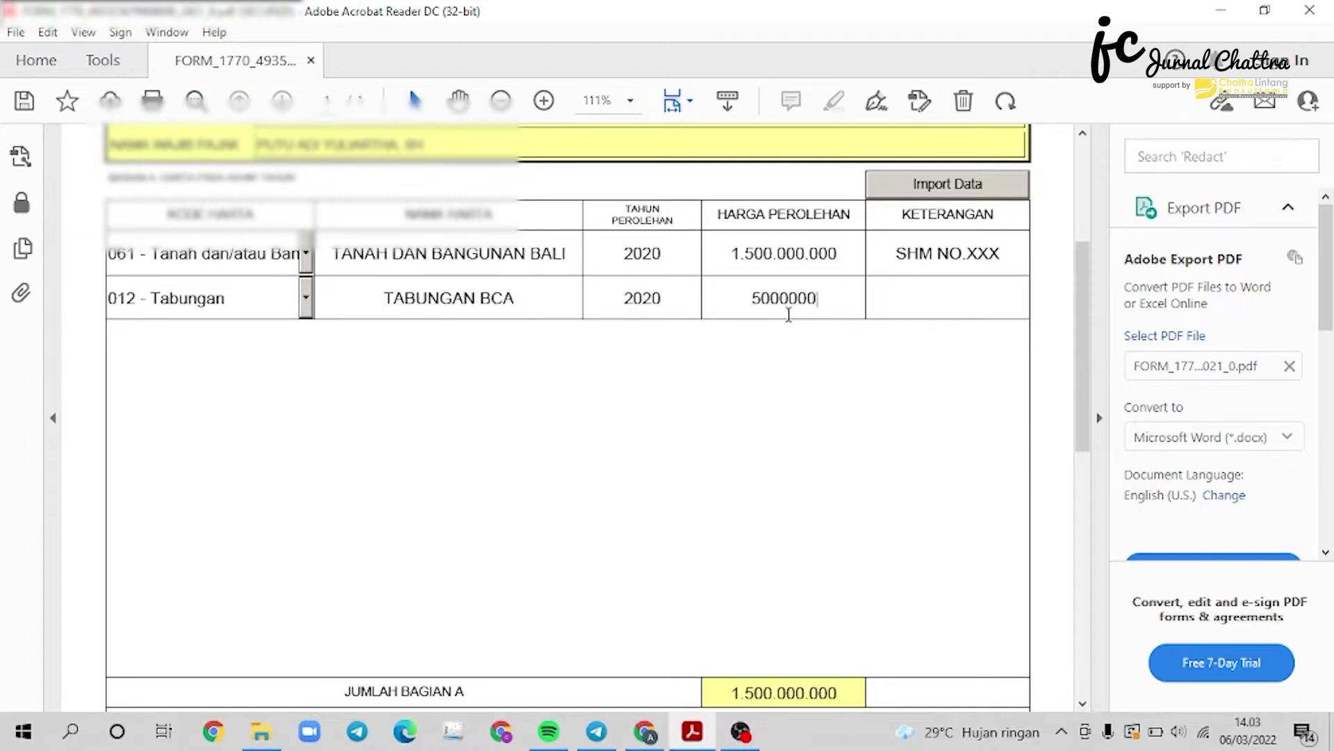
pyautogui.press('Tab')
pyautogui.click(926, 304)
pyautogui.write('NO.REK:XXX')
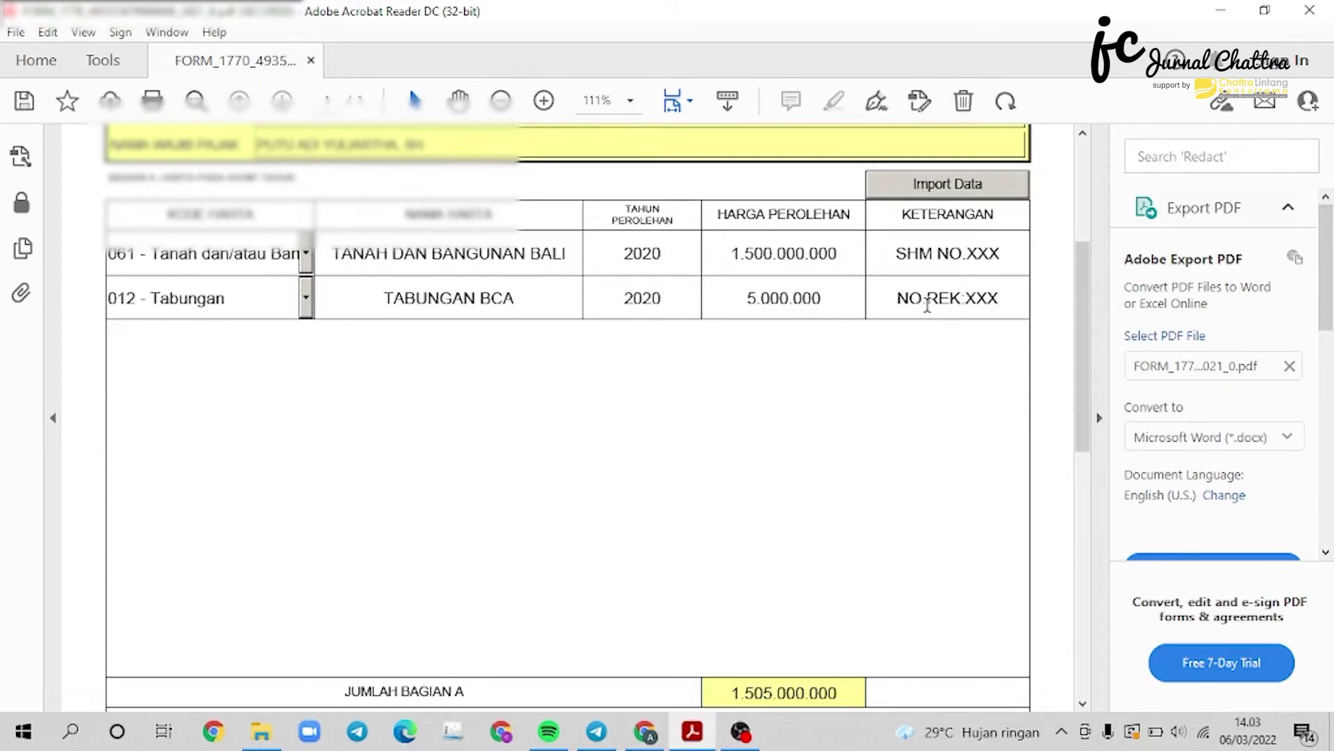
pyautogui.scroll(-3, 804, 431)
# Add a Bagian B debt row: code 101, BANK BCA, BALI, 2020, 100.000.000.
pyautogui.scroll(-3, 804, 431)
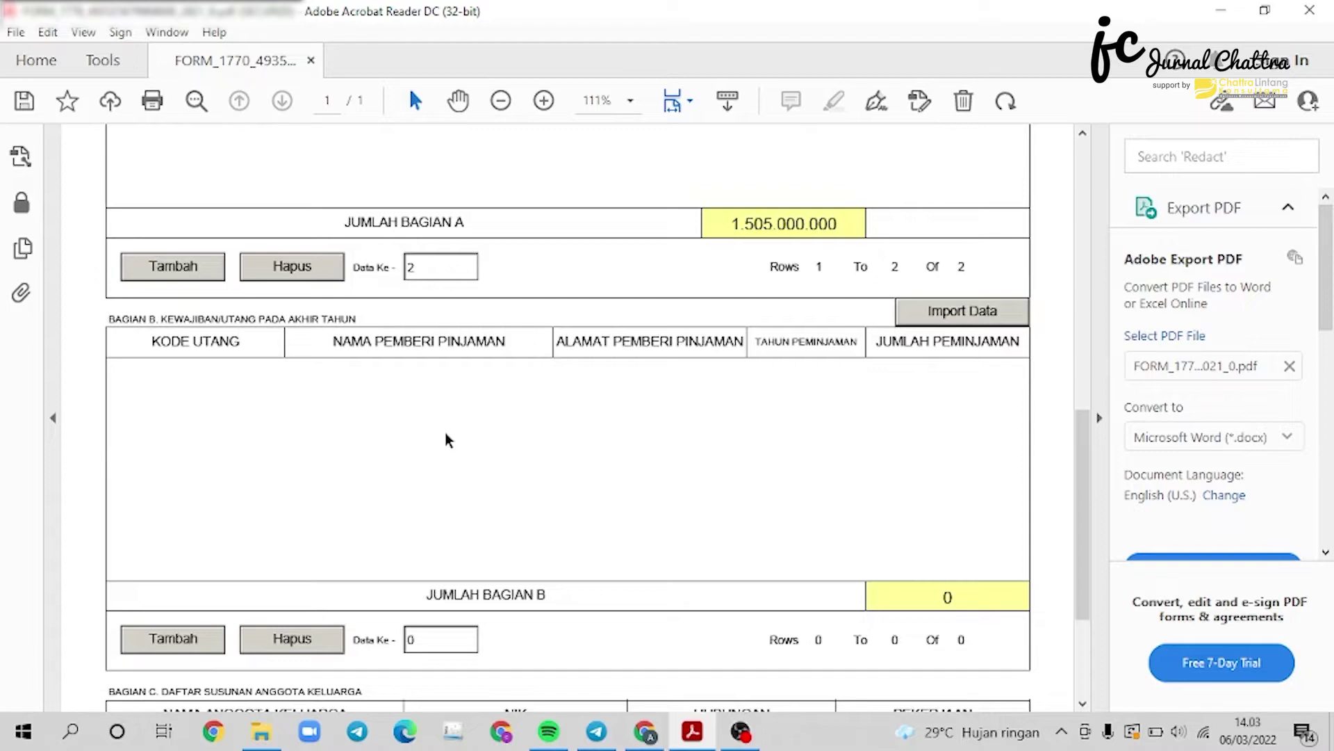
pyautogui.scroll(-1, 447, 439)
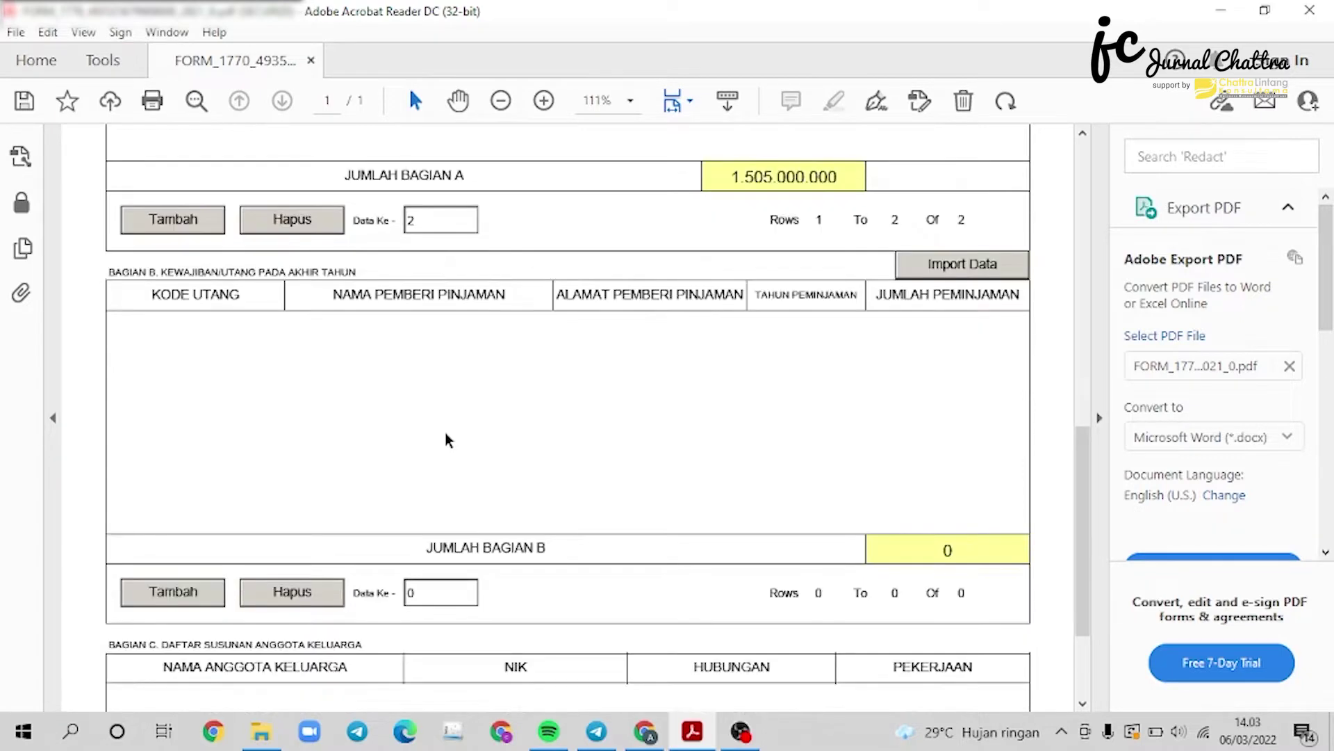
pyautogui.click(185, 603)
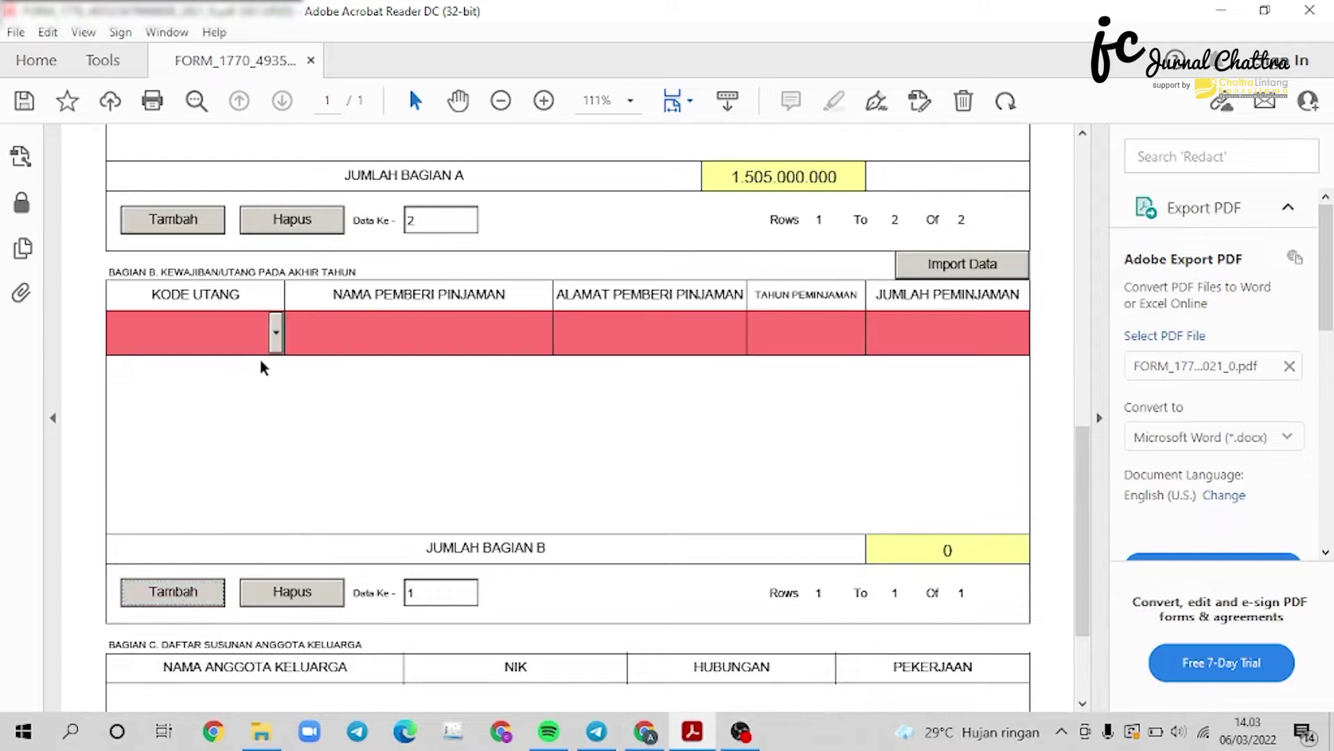
pyautogui.click(277, 332)
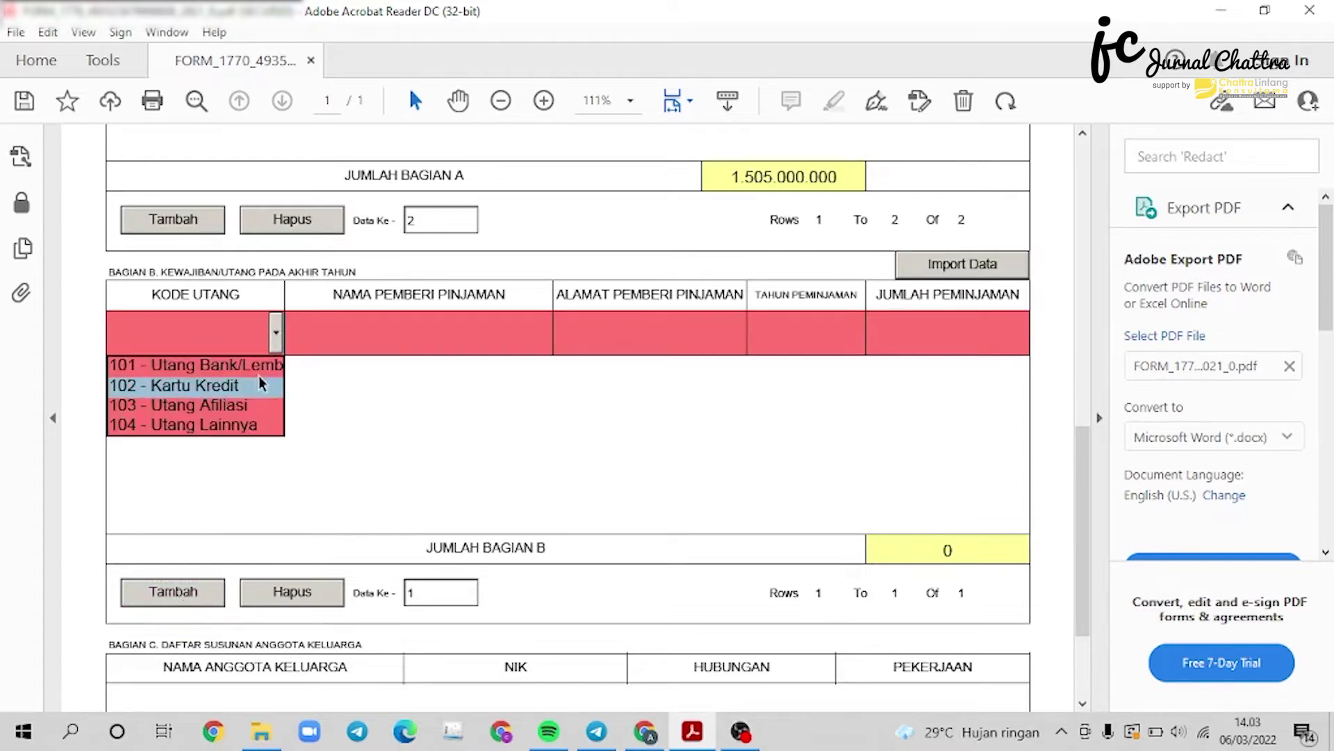
pyautogui.click(206, 368)
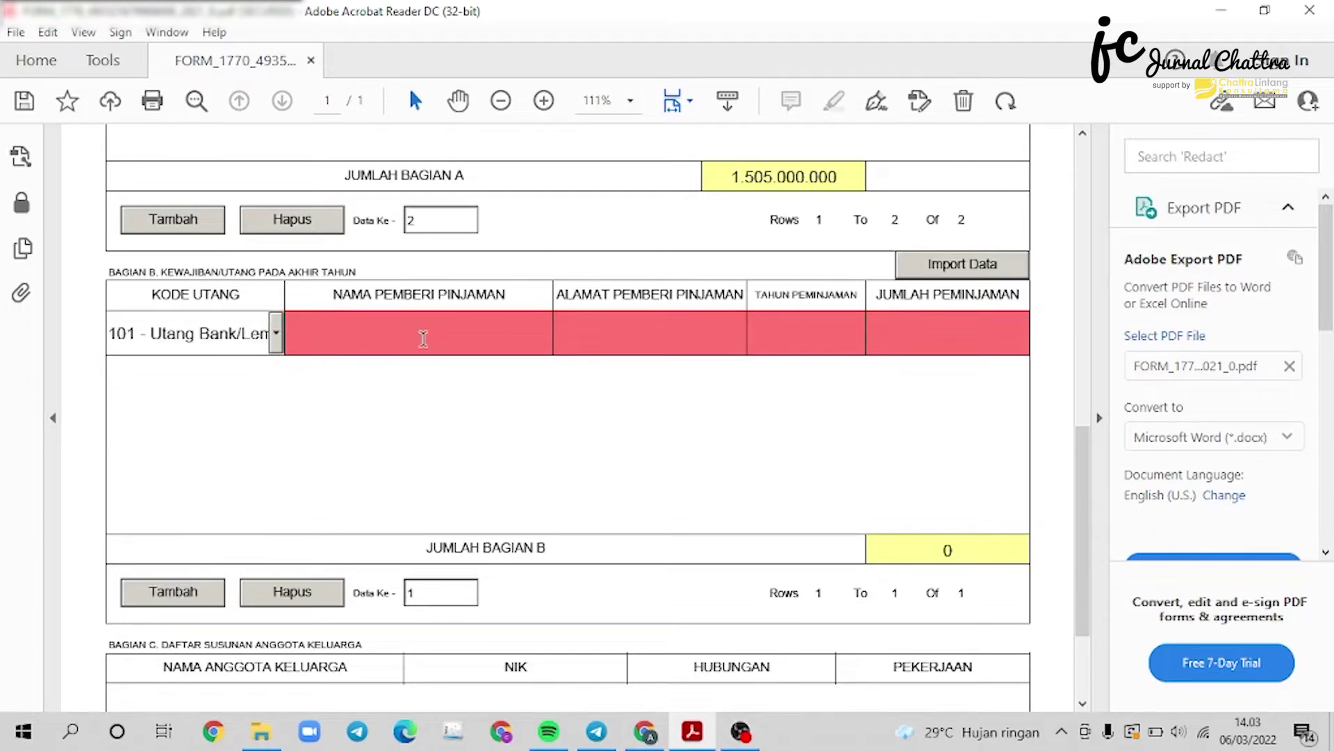
pyautogui.click(423, 339)
pyautogui.write('BANK BCA')
pyautogui.click(696, 346)
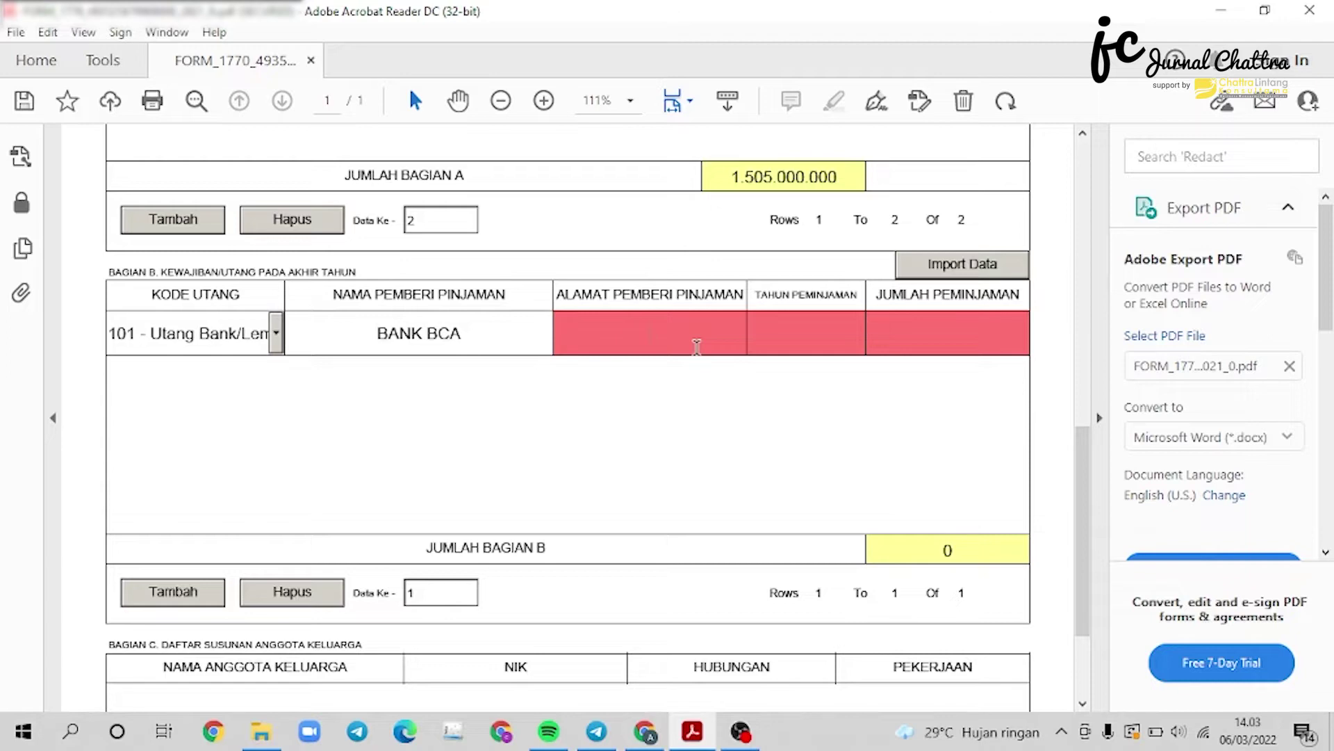
pyautogui.write('BALI')
pyautogui.click(836, 334)
pyautogui.write('2020')
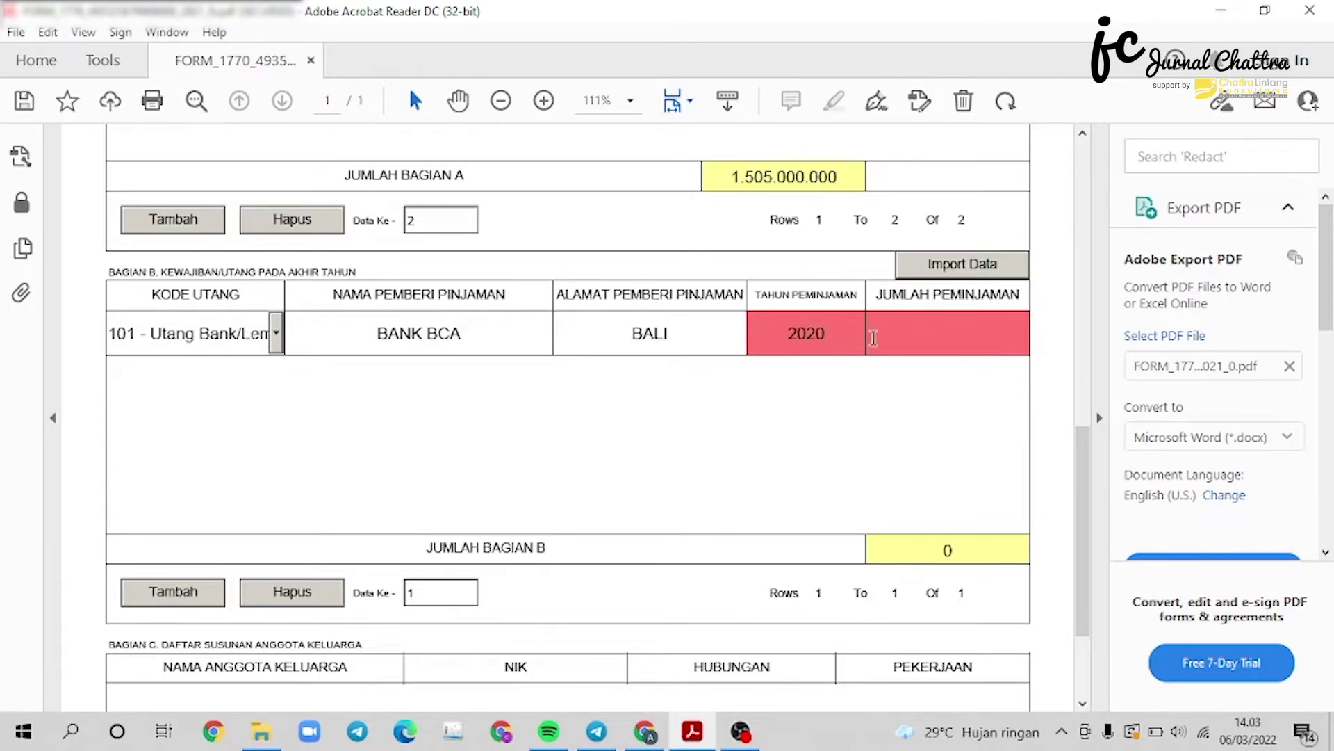
pyautogui.click(895, 340)
pyautogui.write('100000000')
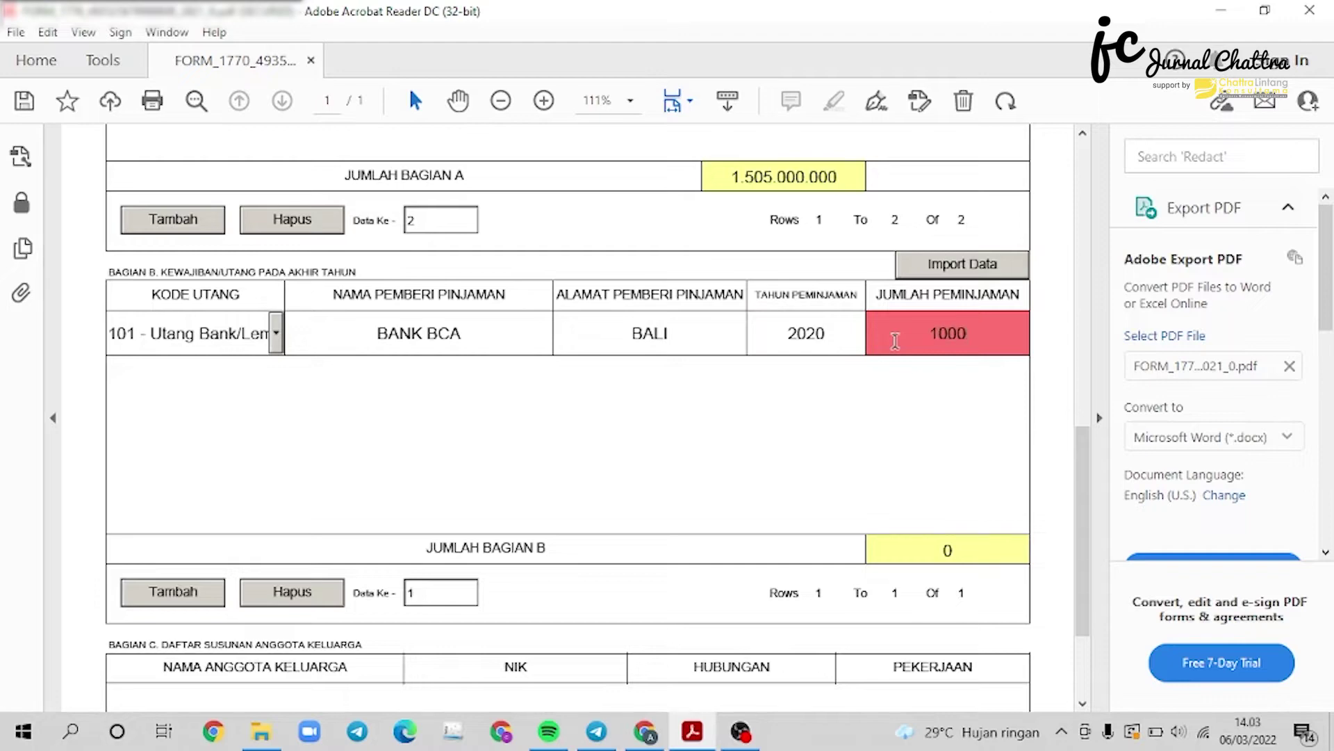
pyautogui.press('Tab')
# Add a family-member row in Bagian C and enter the first member's name.
pyautogui.scroll(-2, 748, 362)
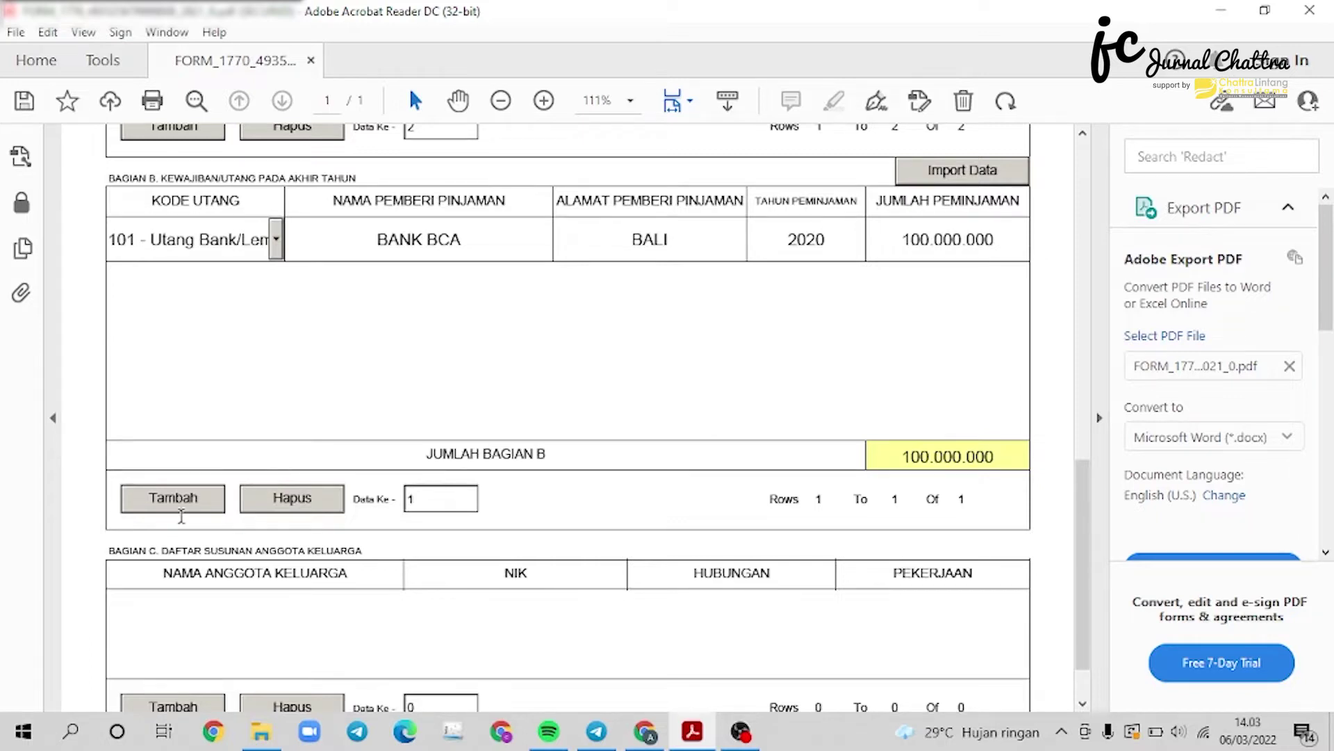
pyautogui.scroll(-1, 197, 497)
pyautogui.scroll(-1, 198, 493)
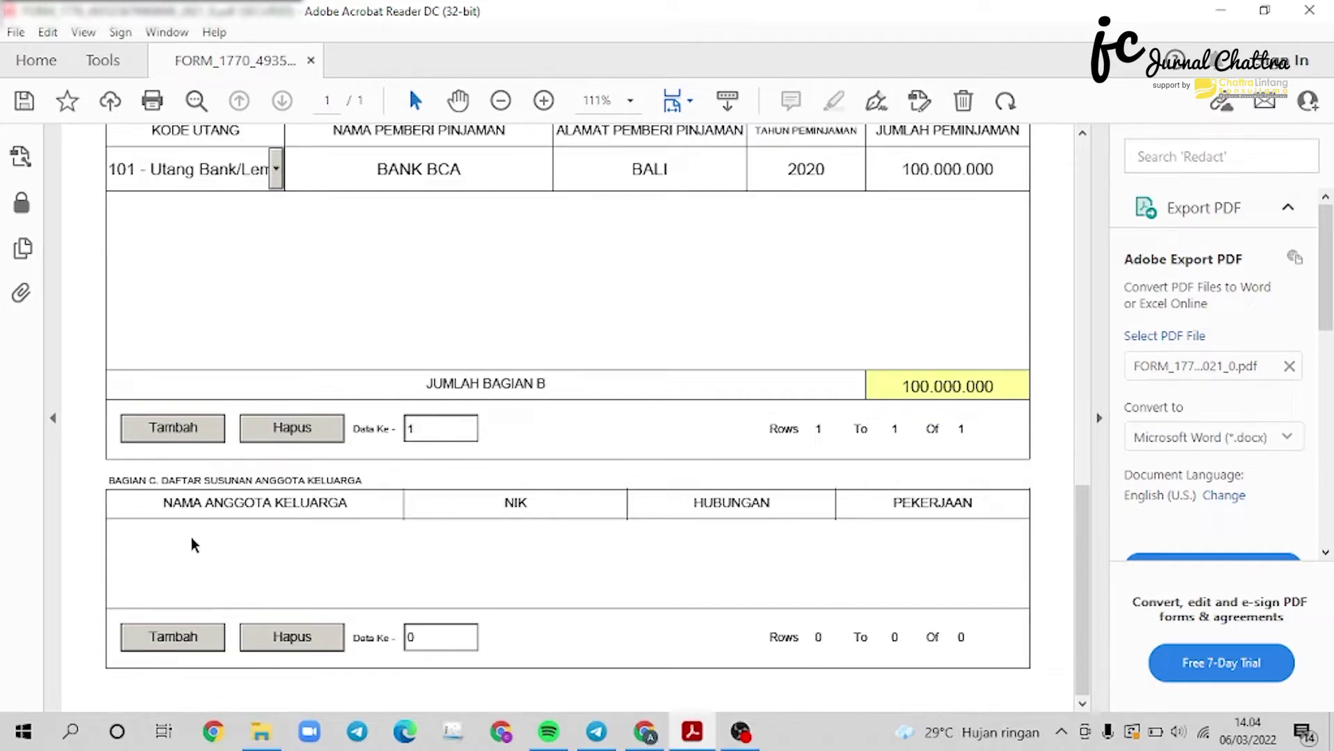
pyautogui.click(178, 632)
pyautogui.click(301, 540)
pyautogui.write('MS. A')
# Complete the wife's row with her NIK, ISTRI and IBU RUMAH TANGGA.
pyautogui.click(506, 541)
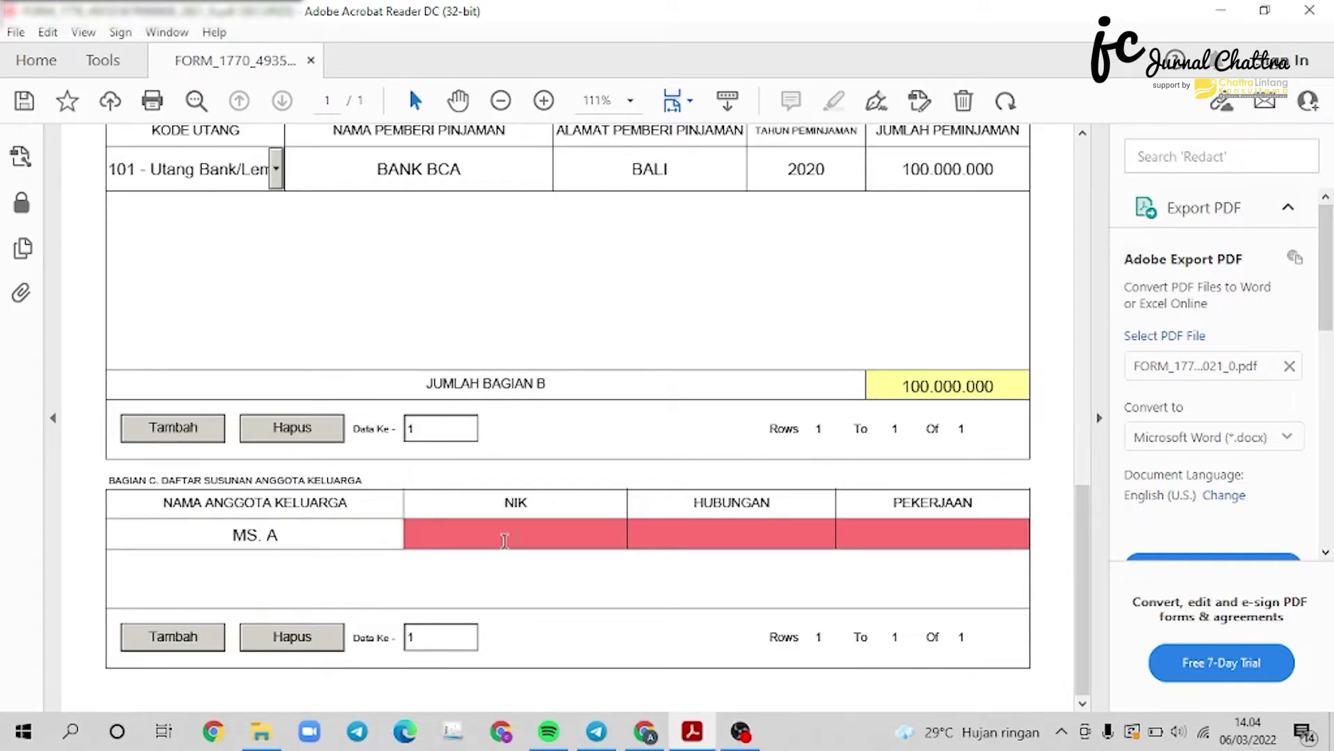
pyautogui.write('0000000000000000')
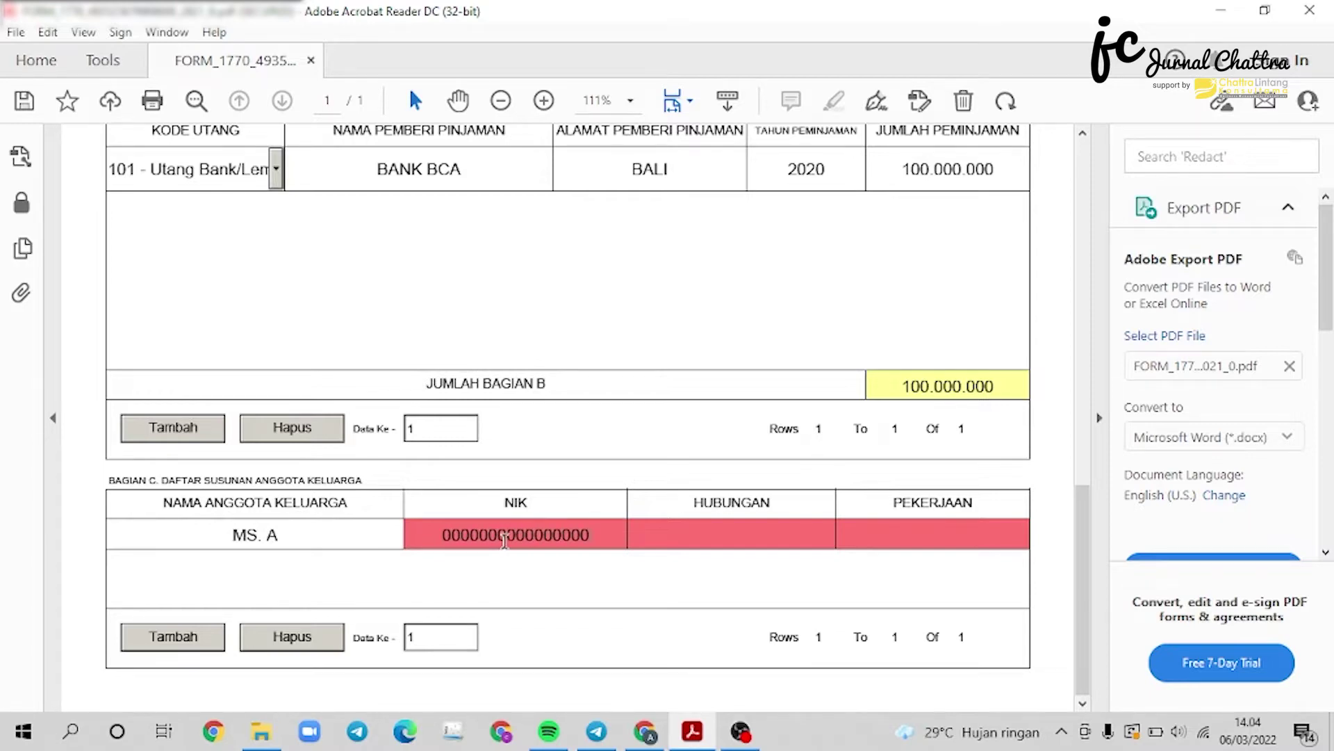
pyautogui.click(754, 526)
pyautogui.write('ISTRI')
pyautogui.click(900, 533)
pyautogui.write('IBU RUMAH TANGGA')
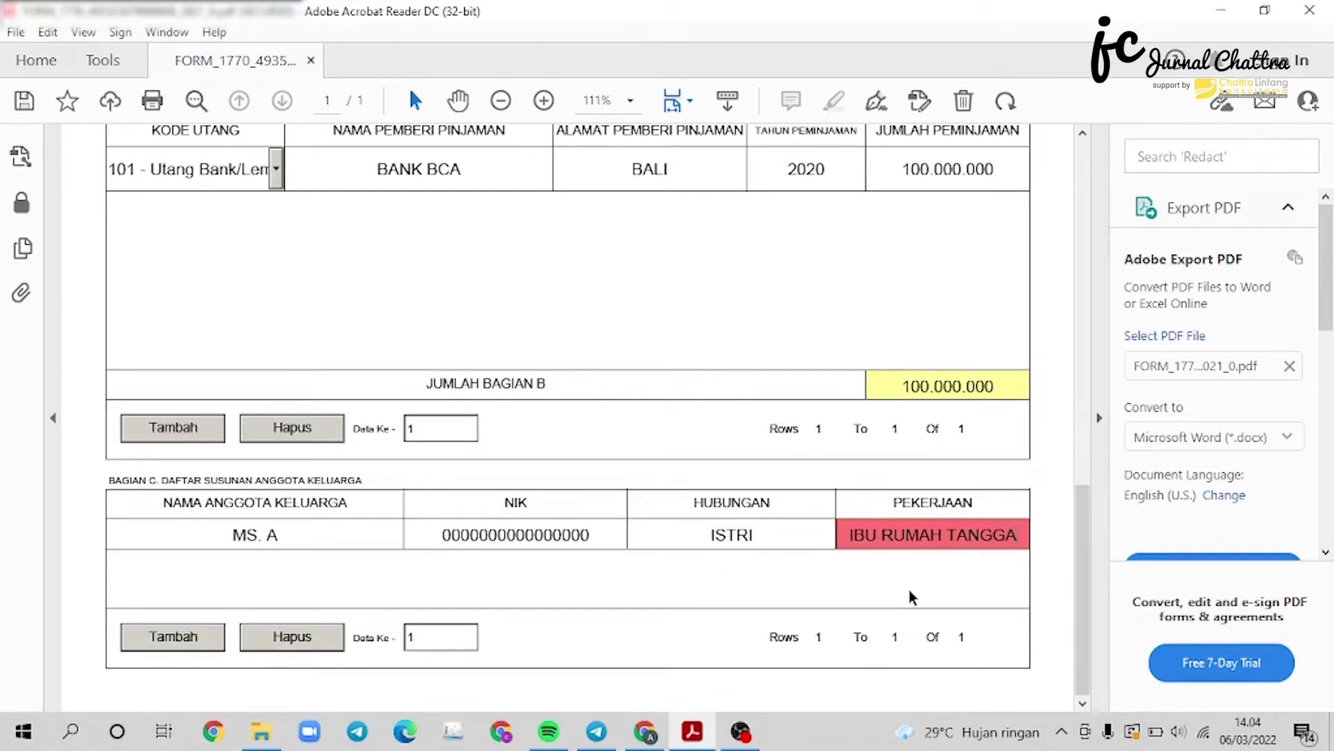
pyautogui.press('Tab')
# Add the child's name and NIK with relationship ANAK KANDUNG and occupation PELAJAR.
pyautogui.click(293, 565)
pyautogui.write('B')
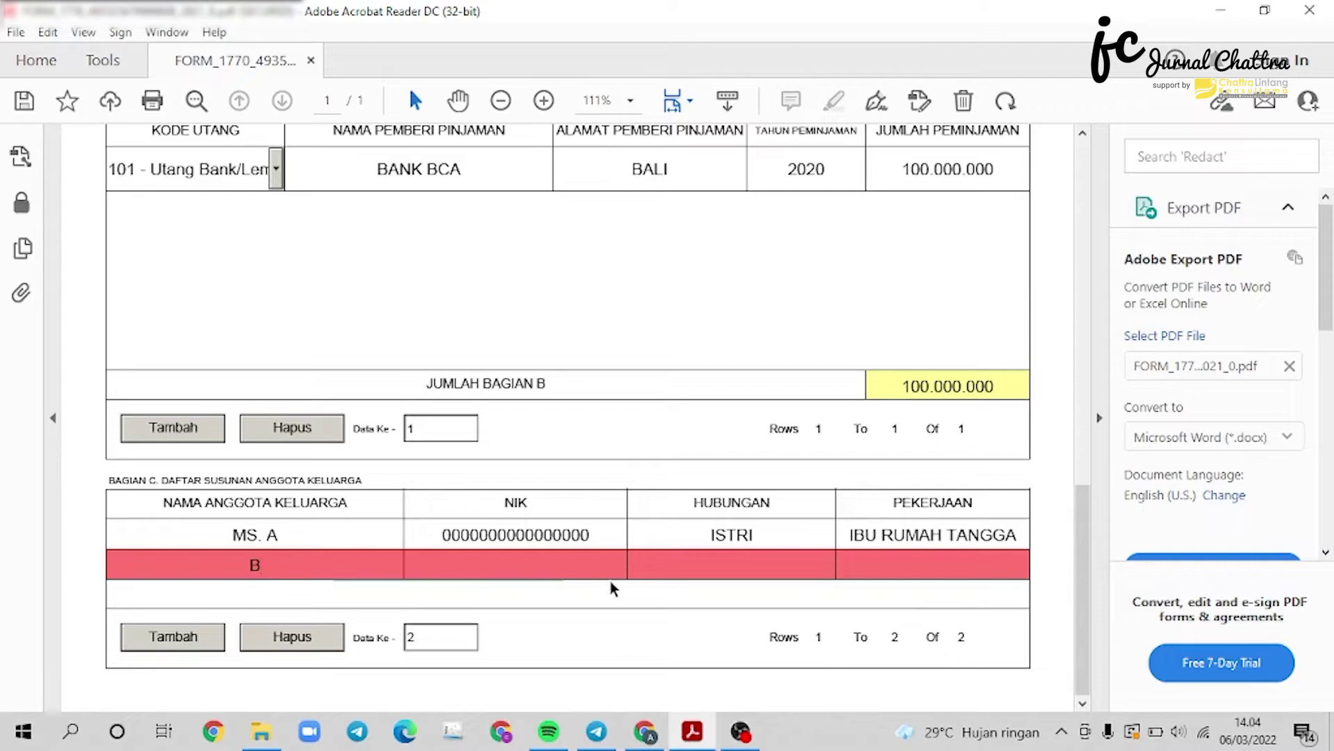
pyautogui.click(596, 570)
pyautogui.write('0000000000000000')
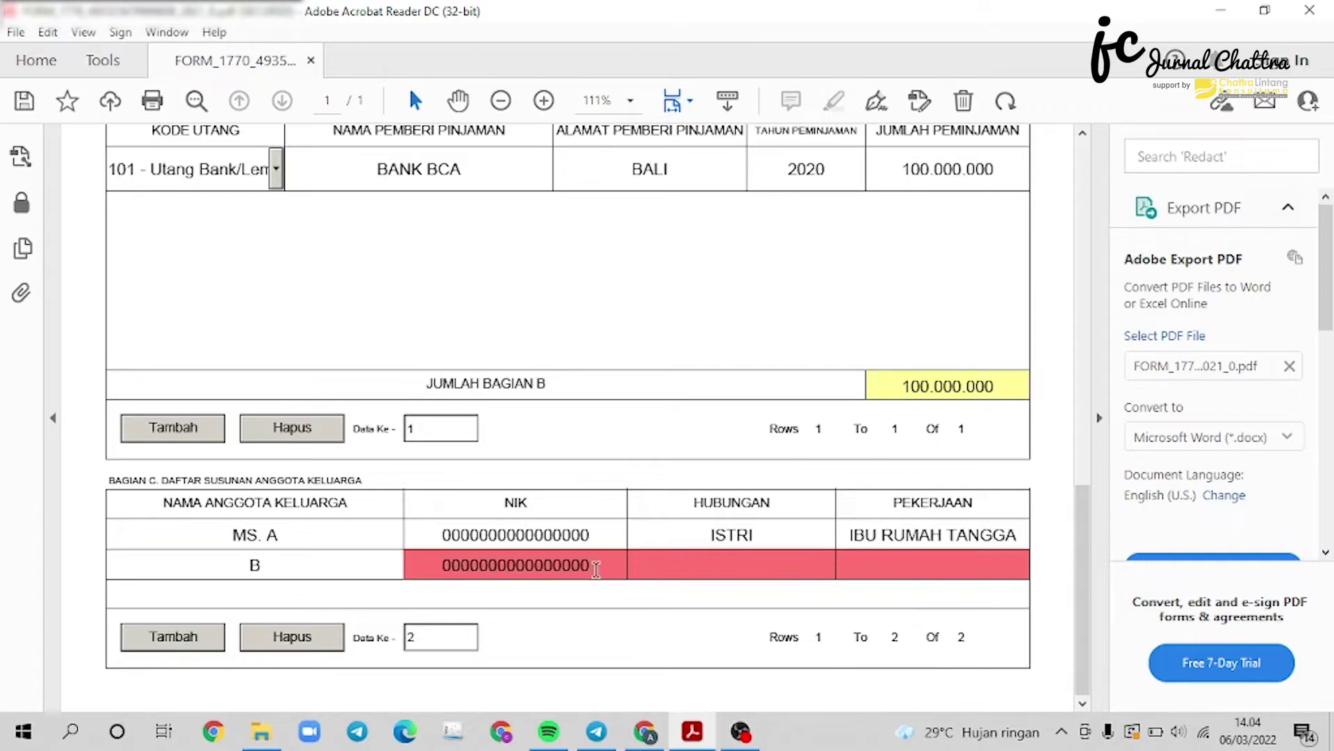
pyautogui.click(721, 562)
pyautogui.write('ANAK')
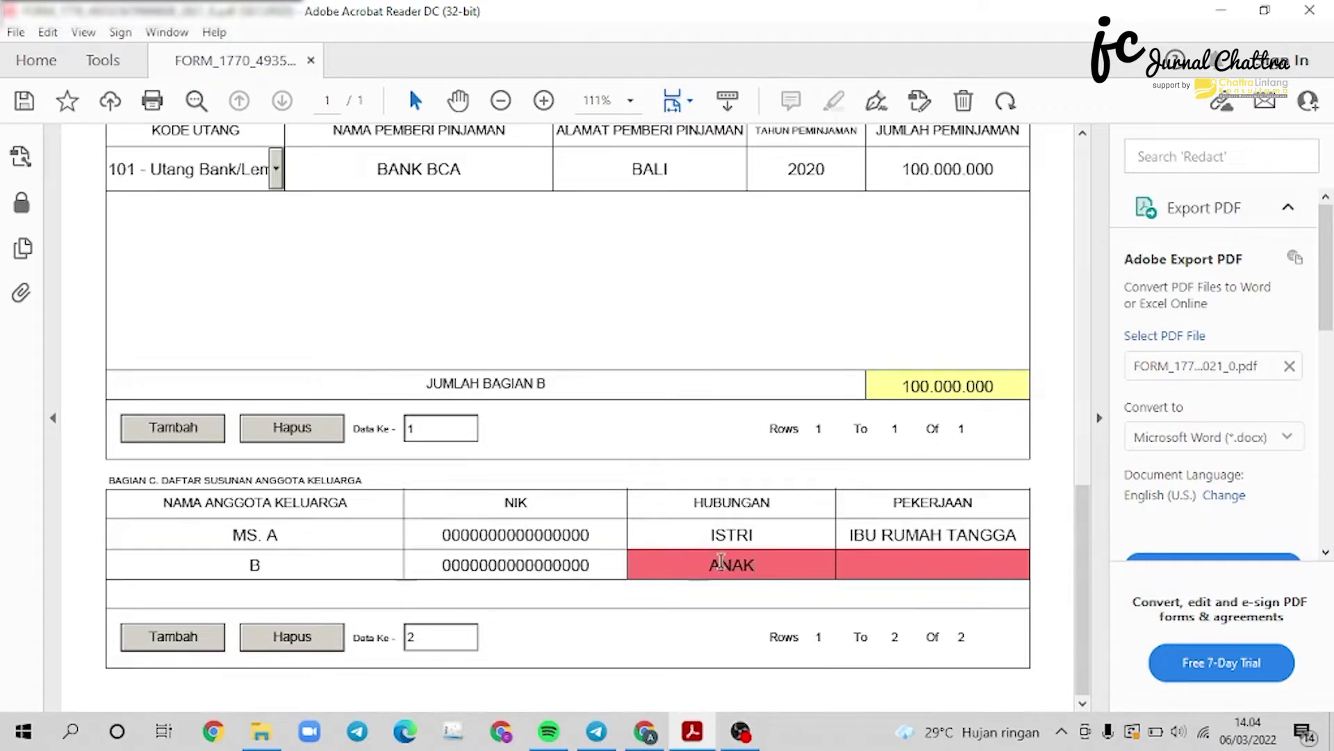
pyautogui.write(' KANDUNG')
pyautogui.click(918, 572)
pyautogui.write('PELAJAR')
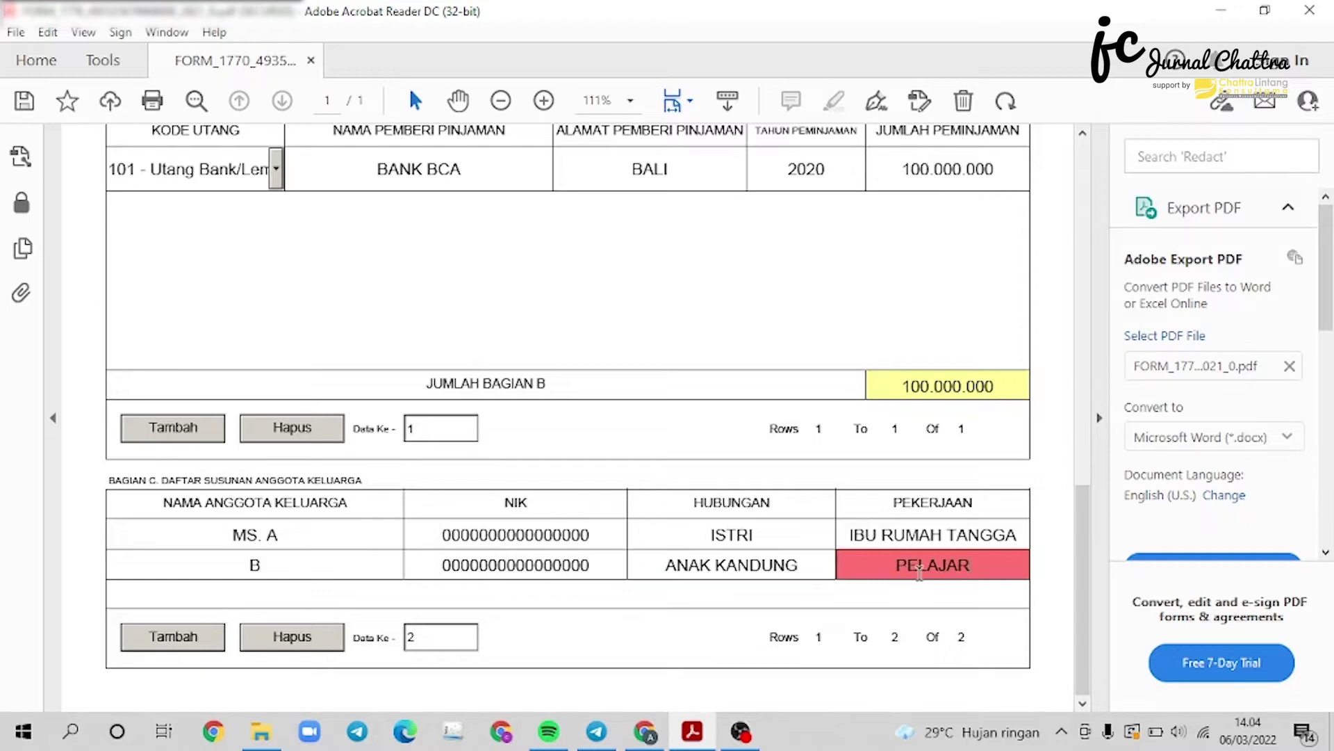
pyautogui.click(728, 594)
# Advance to the 1770-III attachment page.
pyautogui.scroll(5, 728, 594)
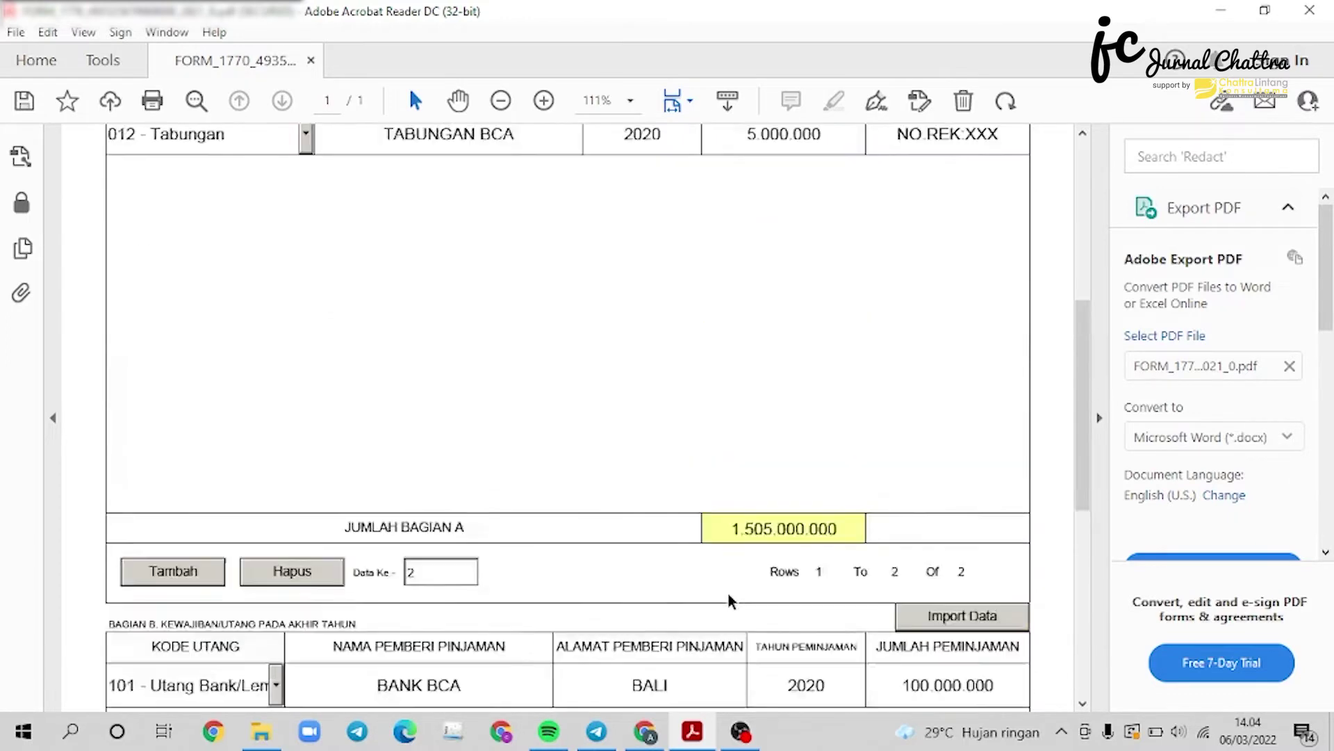
pyautogui.scroll(5, 728, 593)
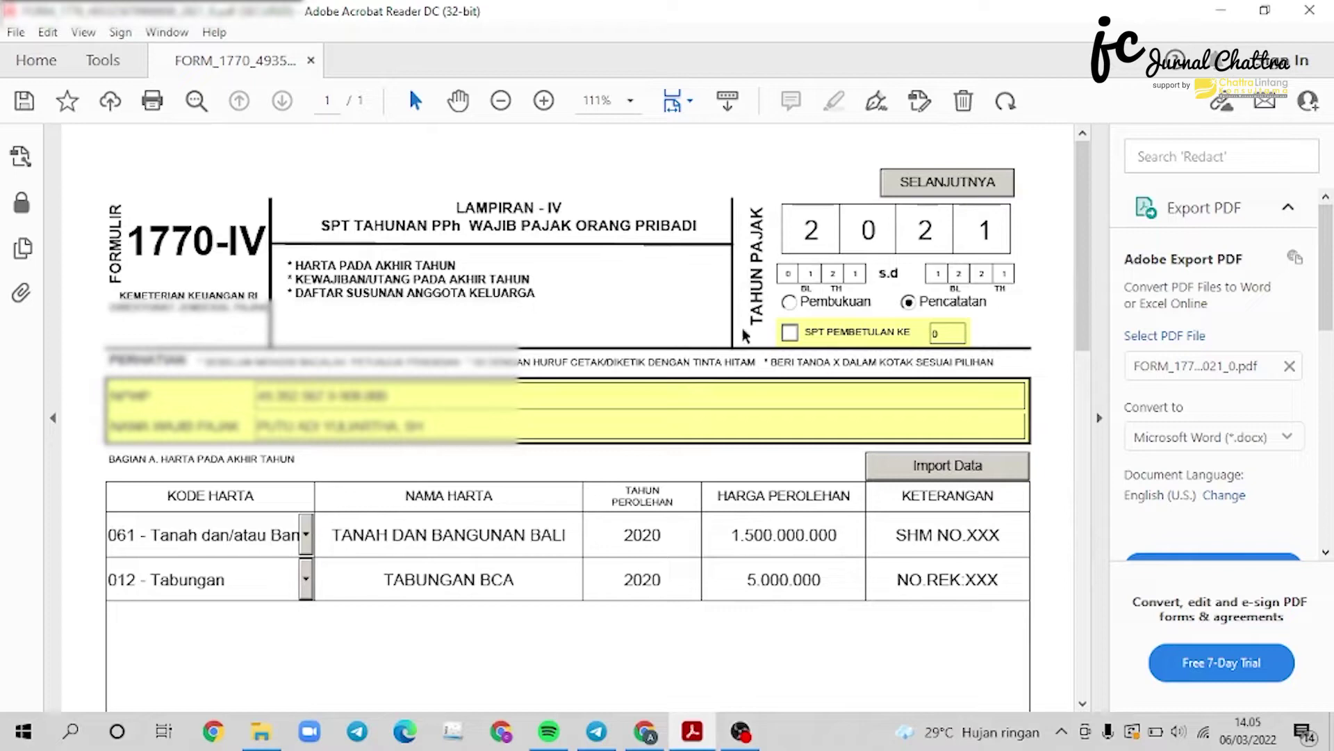
pyautogui.click(962, 189)
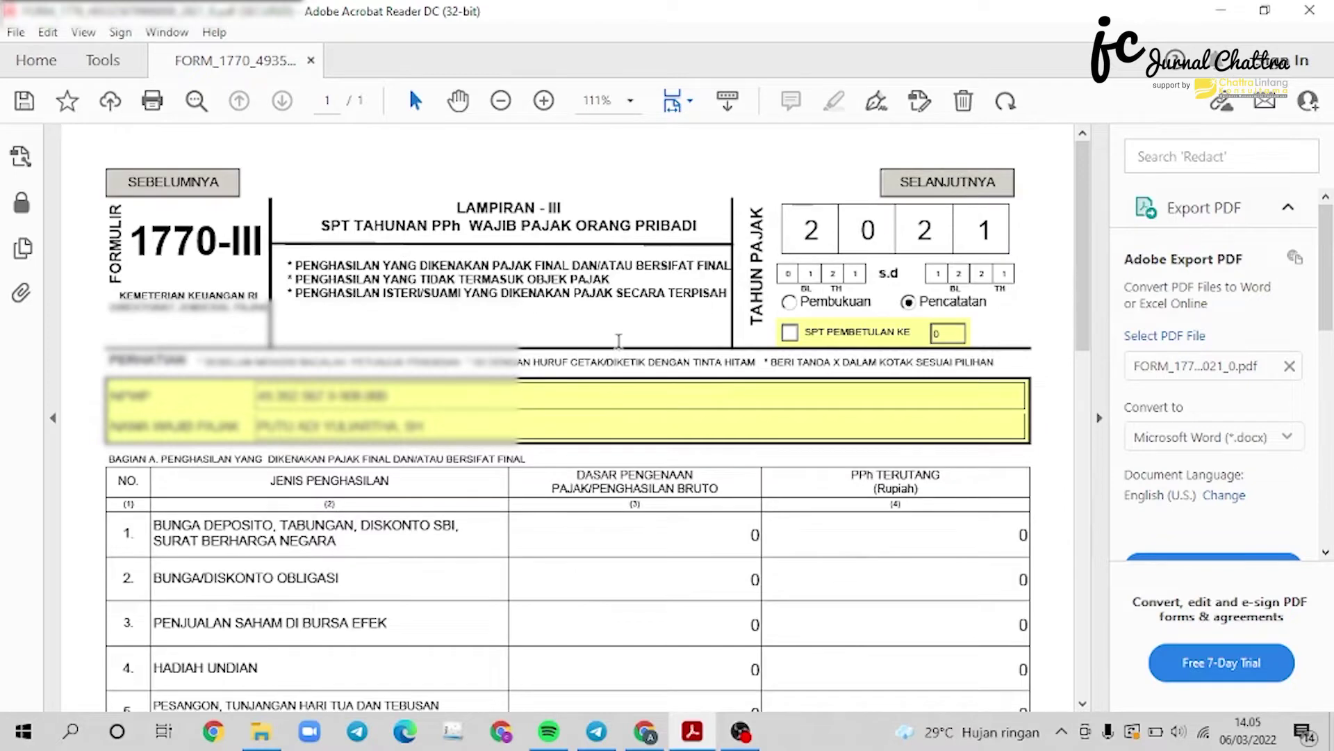
# Tick PP46/23 for row 16 and open the PP 46/23 gross income list page.
pyautogui.scroll(-3, 618, 341)
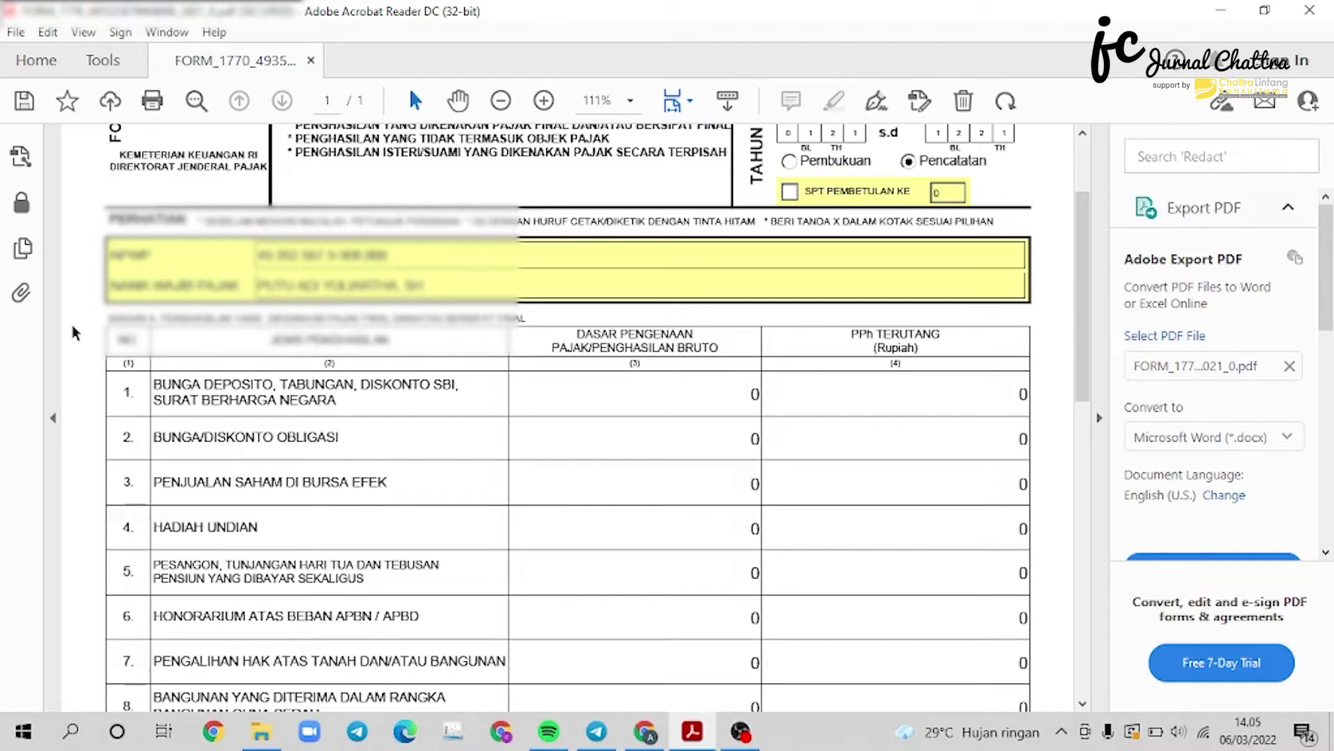
pyautogui.scroll(-8, 399, 384)
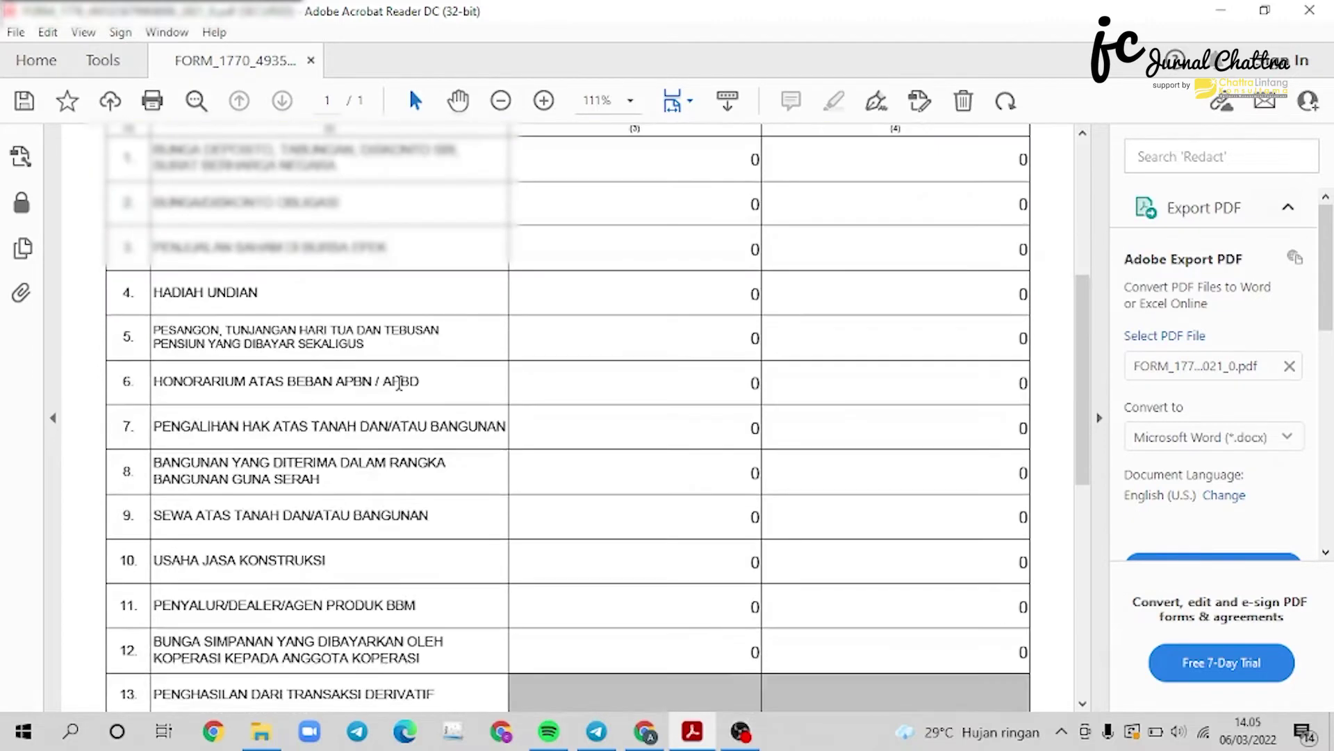
pyautogui.scroll(-2, 399, 384)
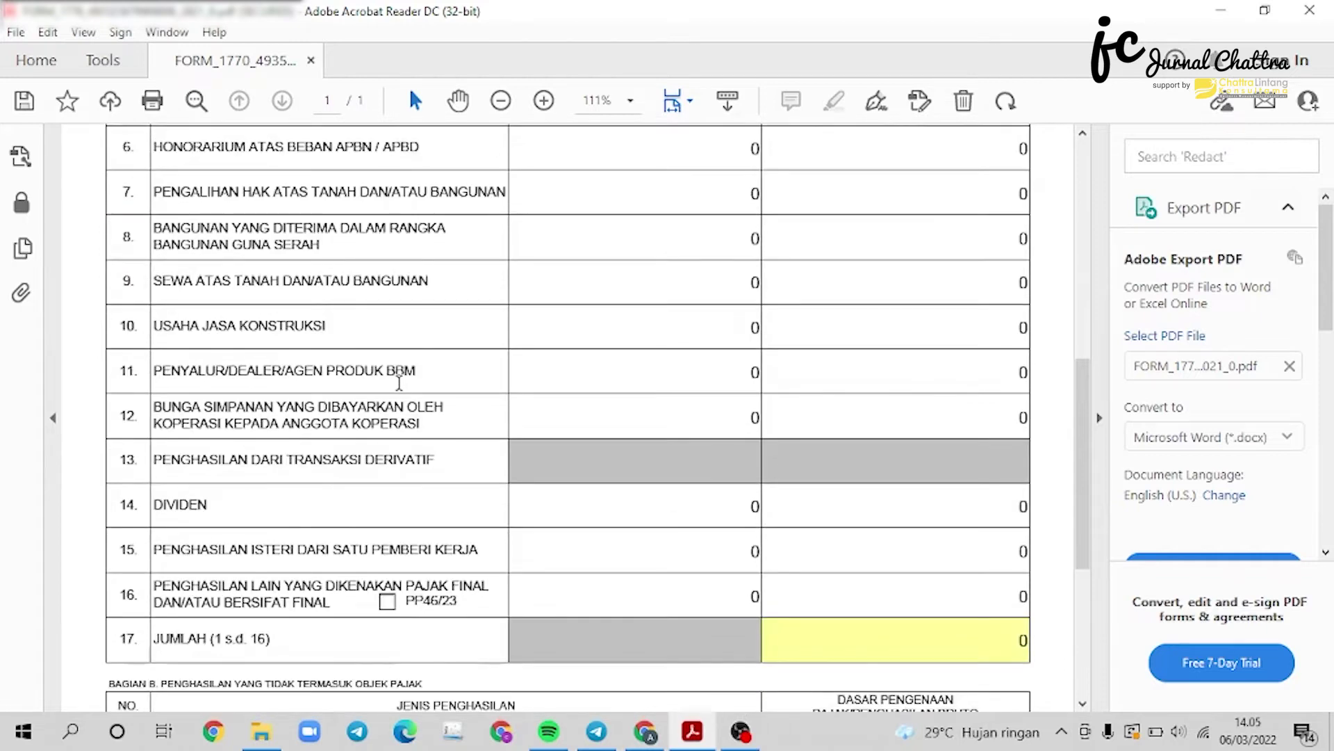
pyautogui.scroll(6, 399, 383)
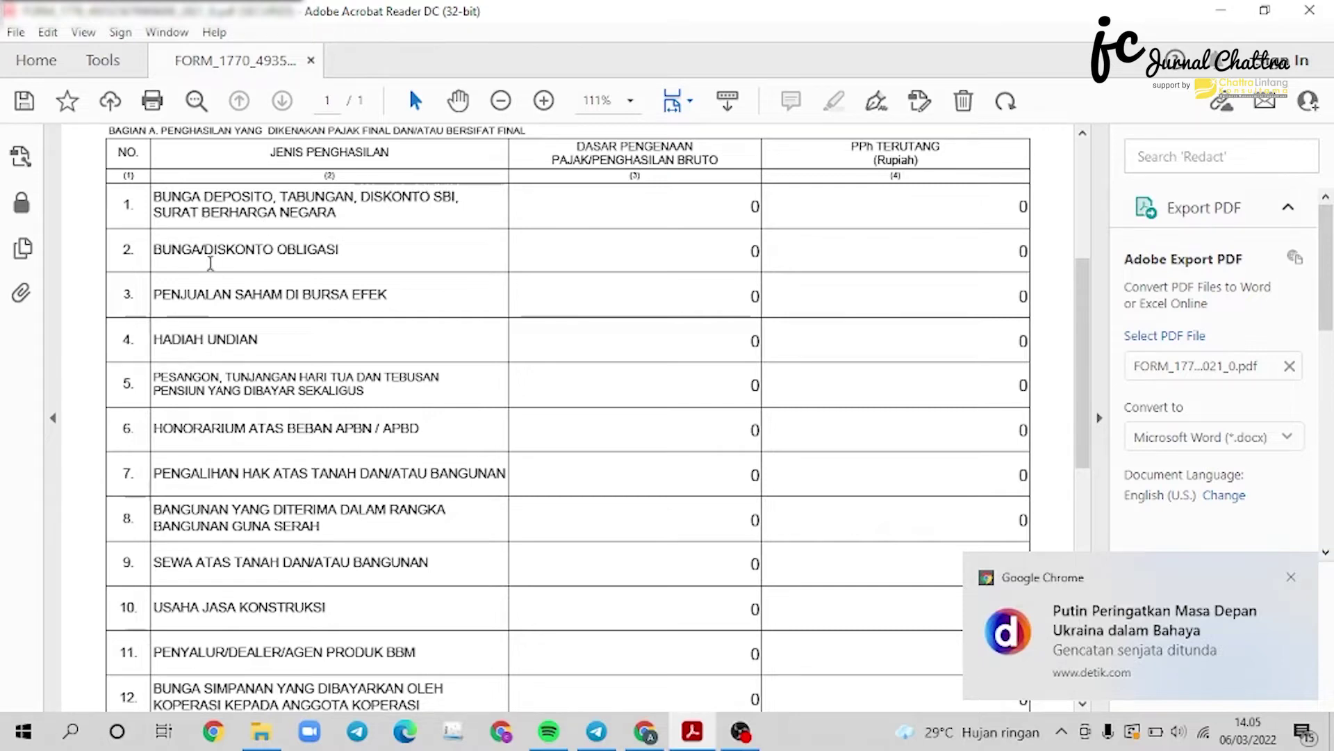
pyautogui.scroll(-3, 358, 266)
pyautogui.scroll(-3, 358, 266)
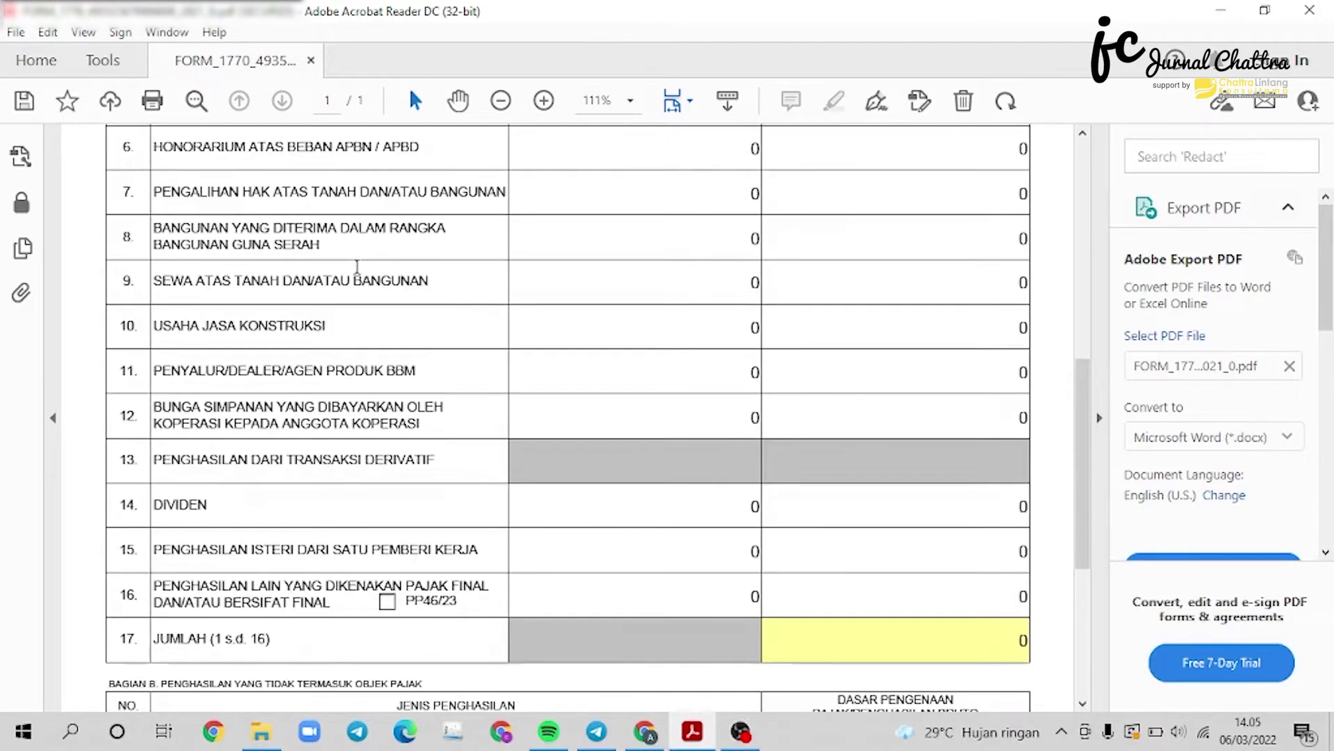
pyautogui.scroll(-6, 277, 543)
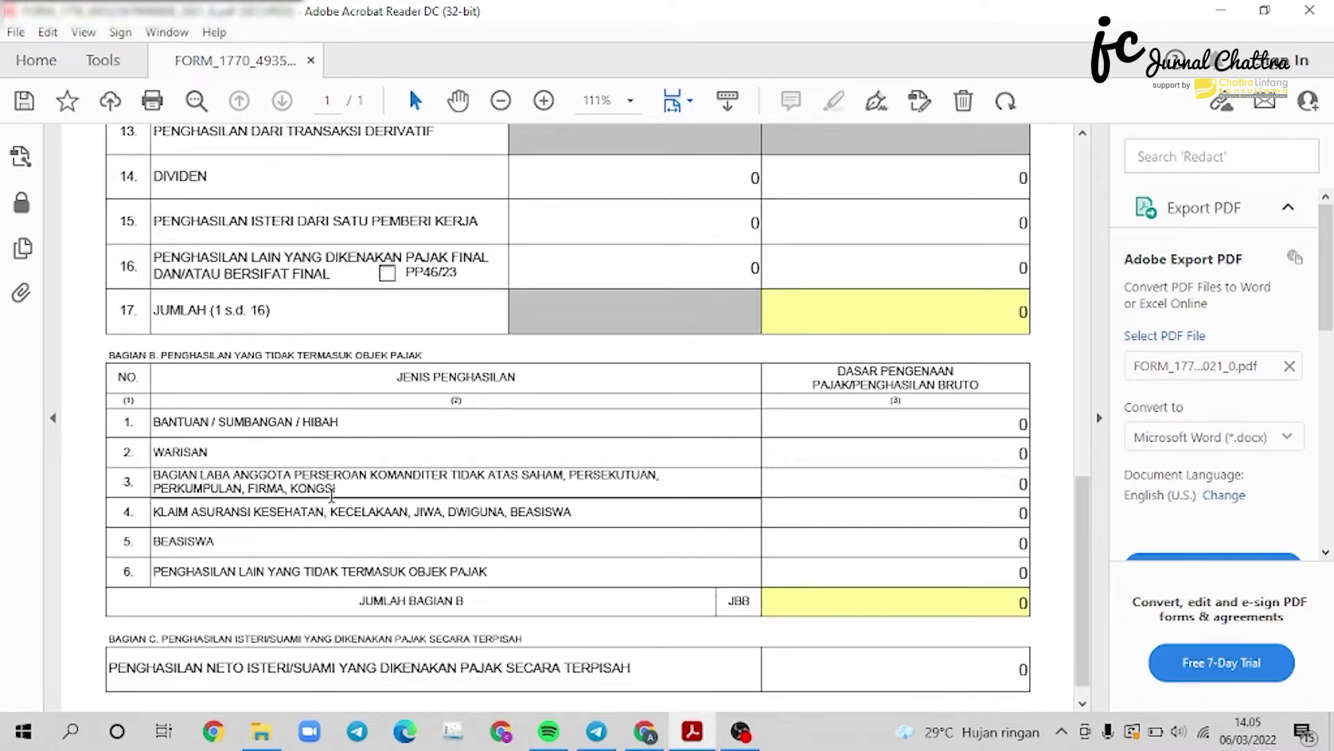
pyautogui.scroll(-1, 546, 455)
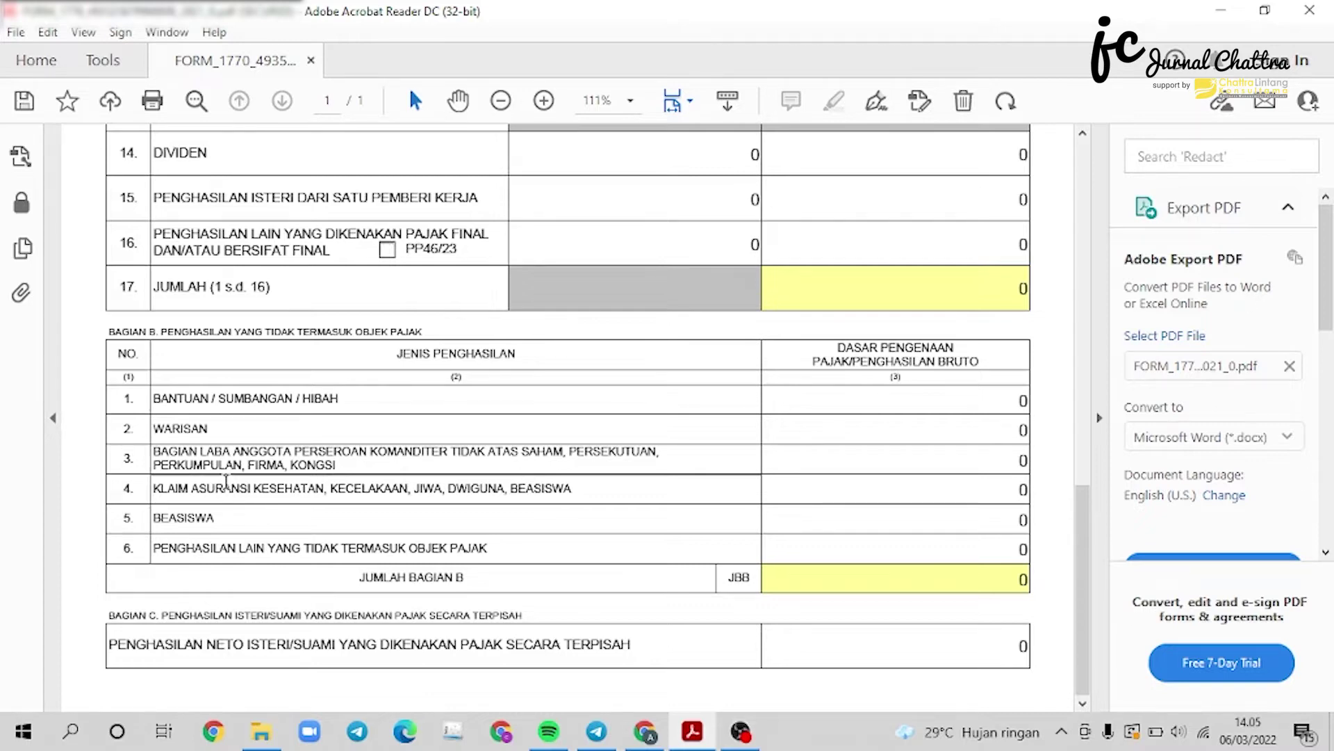
pyautogui.scroll(10, 282, 476)
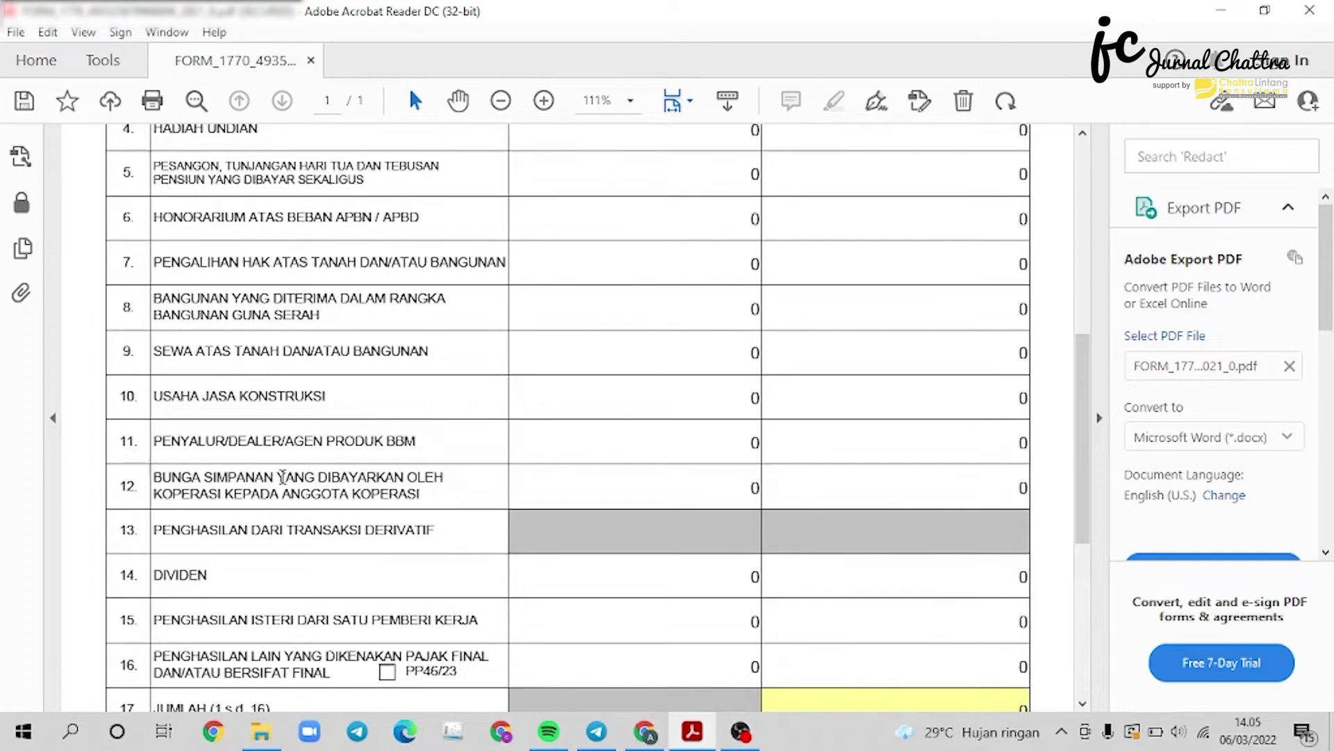
pyautogui.scroll(1, 282, 476)
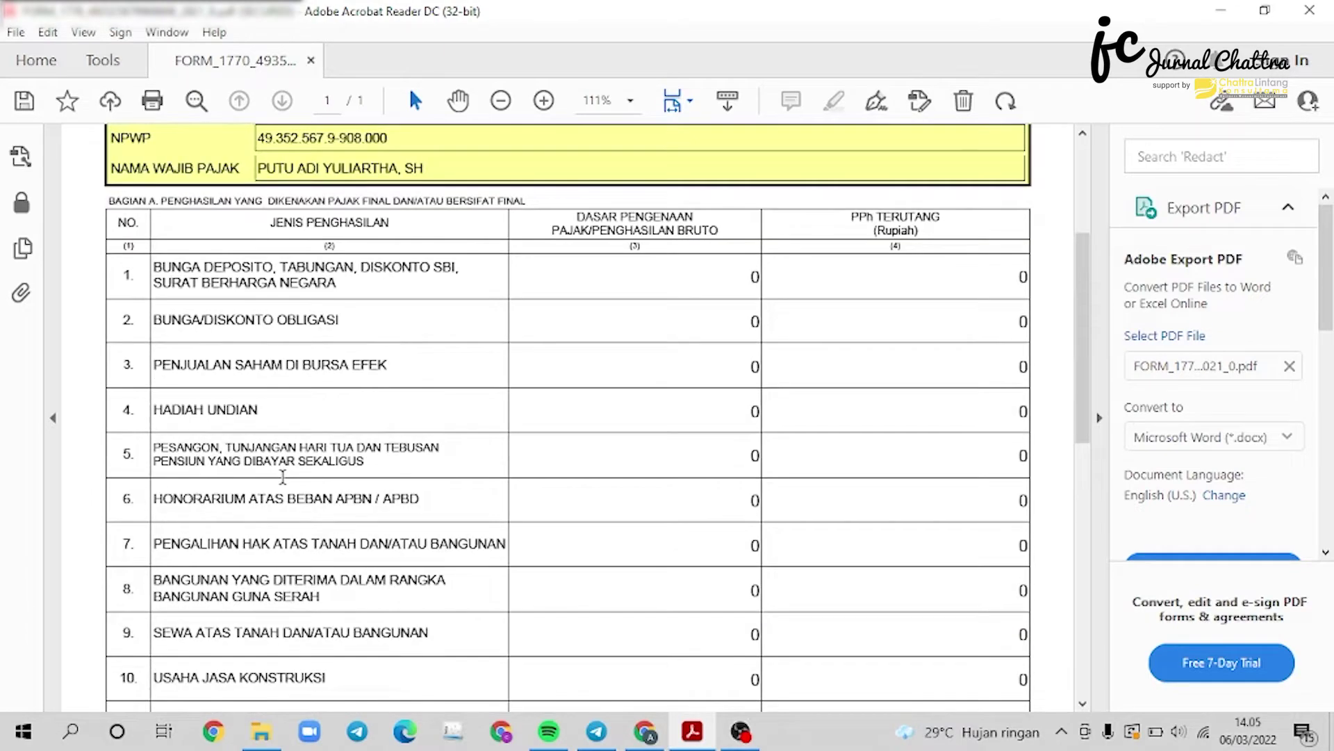
pyautogui.scroll(-2, 282, 476)
pyautogui.scroll(-3, 282, 476)
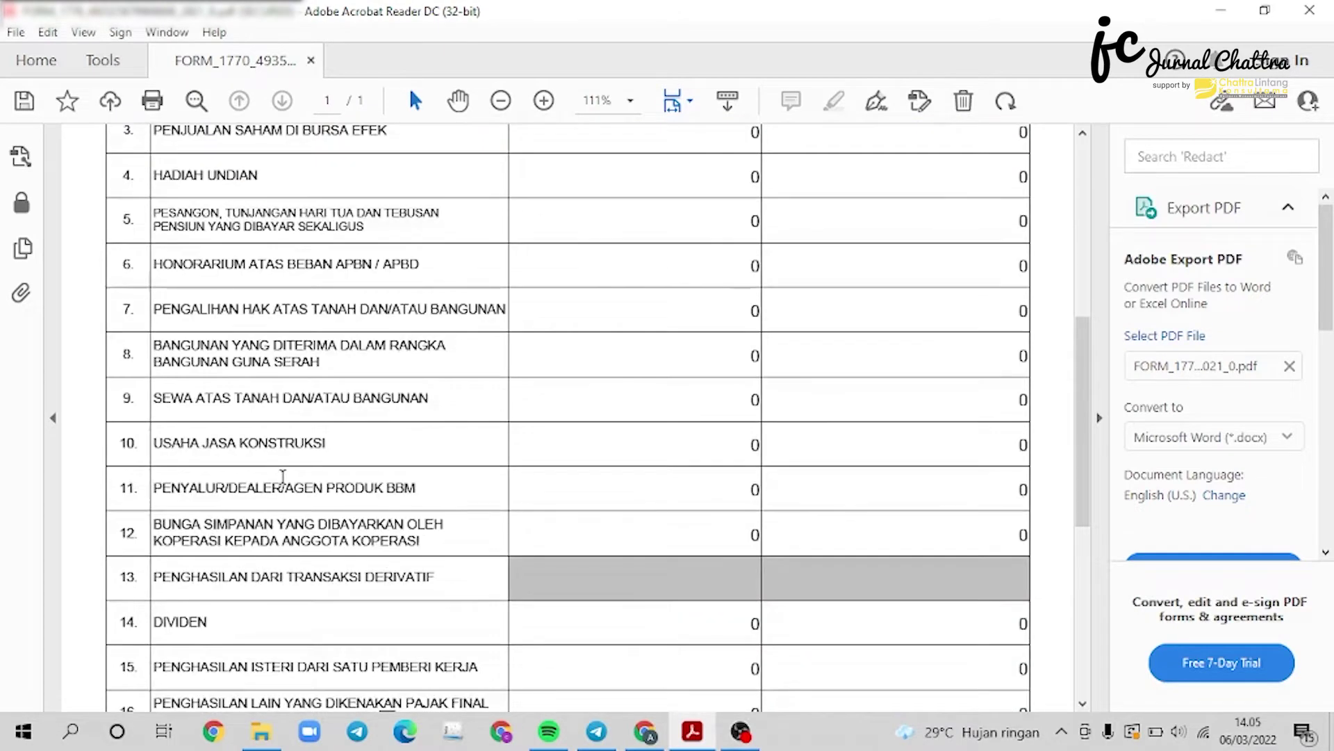
pyautogui.scroll(-3, 282, 476)
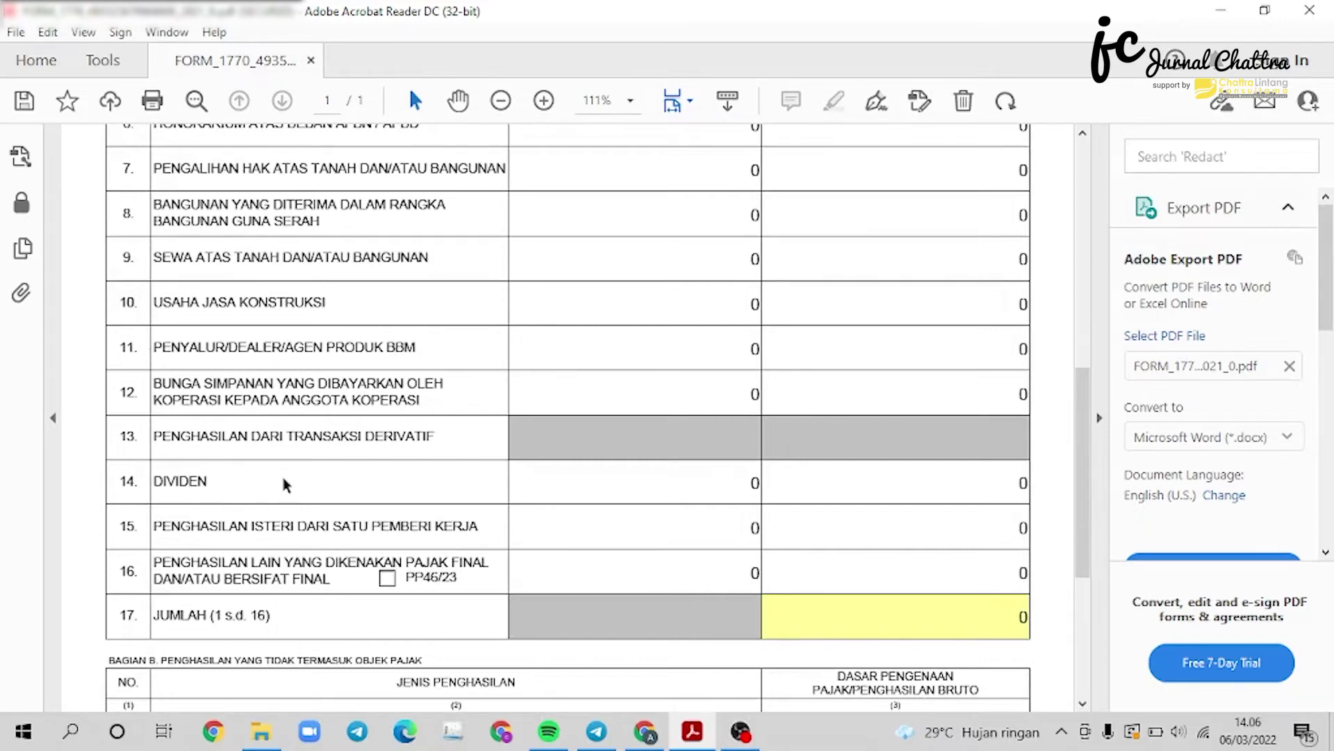
pyautogui.scroll(-3, 284, 484)
pyautogui.click(387, 437)
pyautogui.scroll(10, 668, 447)
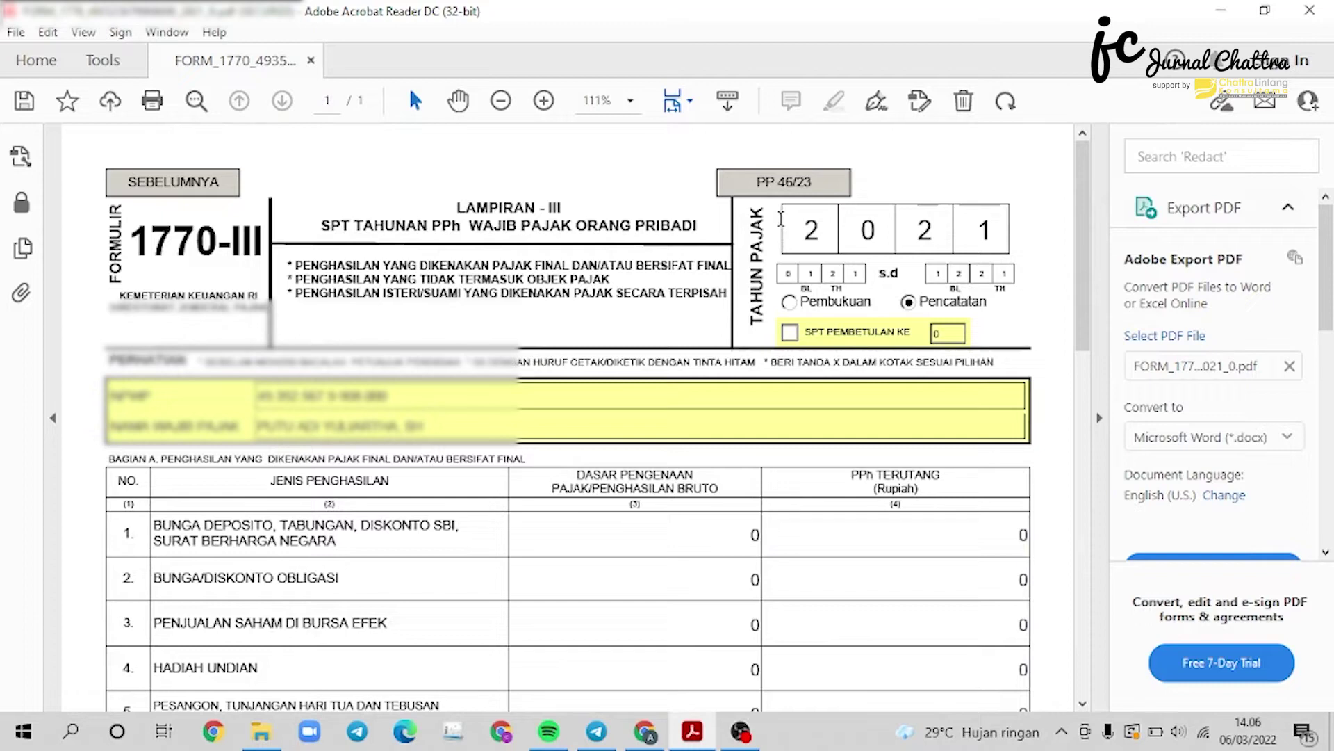
pyautogui.click(805, 190)
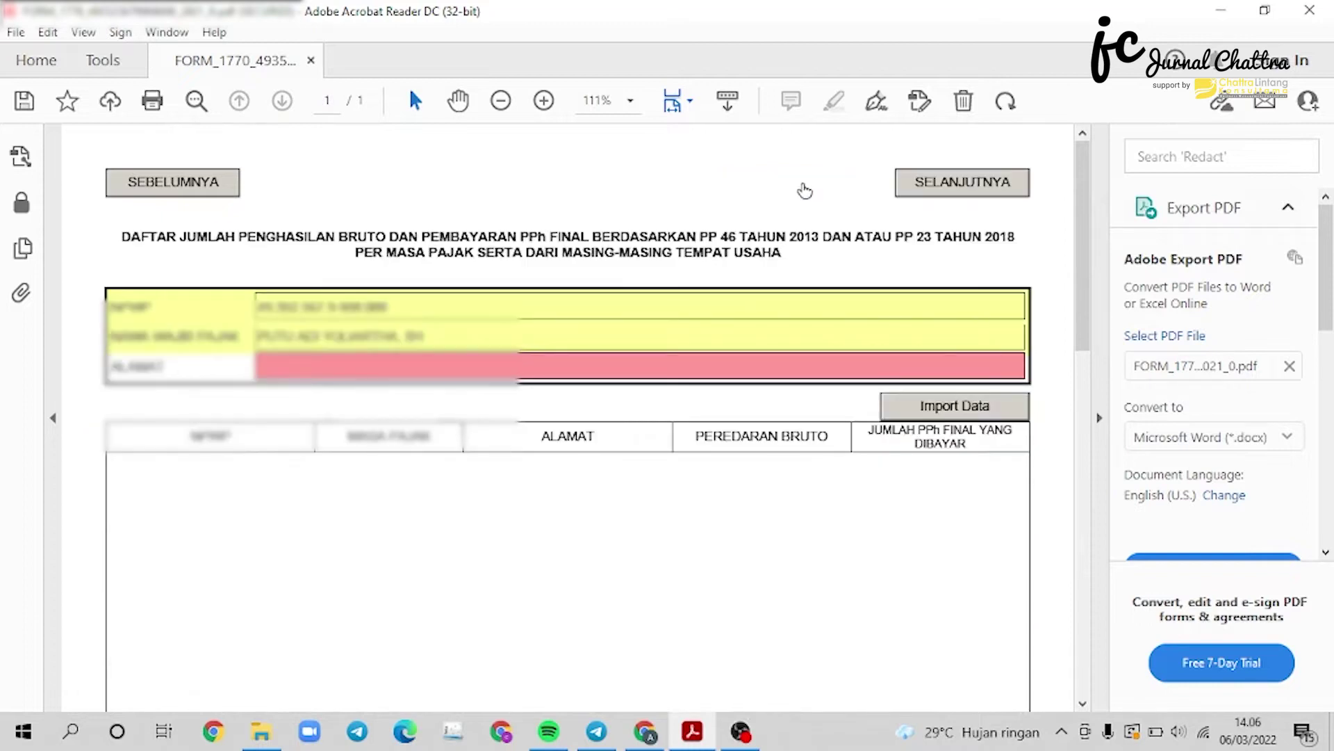
# Enter BALI as the taxpayer's address on the PP 46/23 list.
pyautogui.click(331, 367)
pyautogui.write('BALI')
pyautogui.click(707, 564)
pyautogui.scroll(-2, 706, 565)
pyautogui.scroll(2, 706, 565)
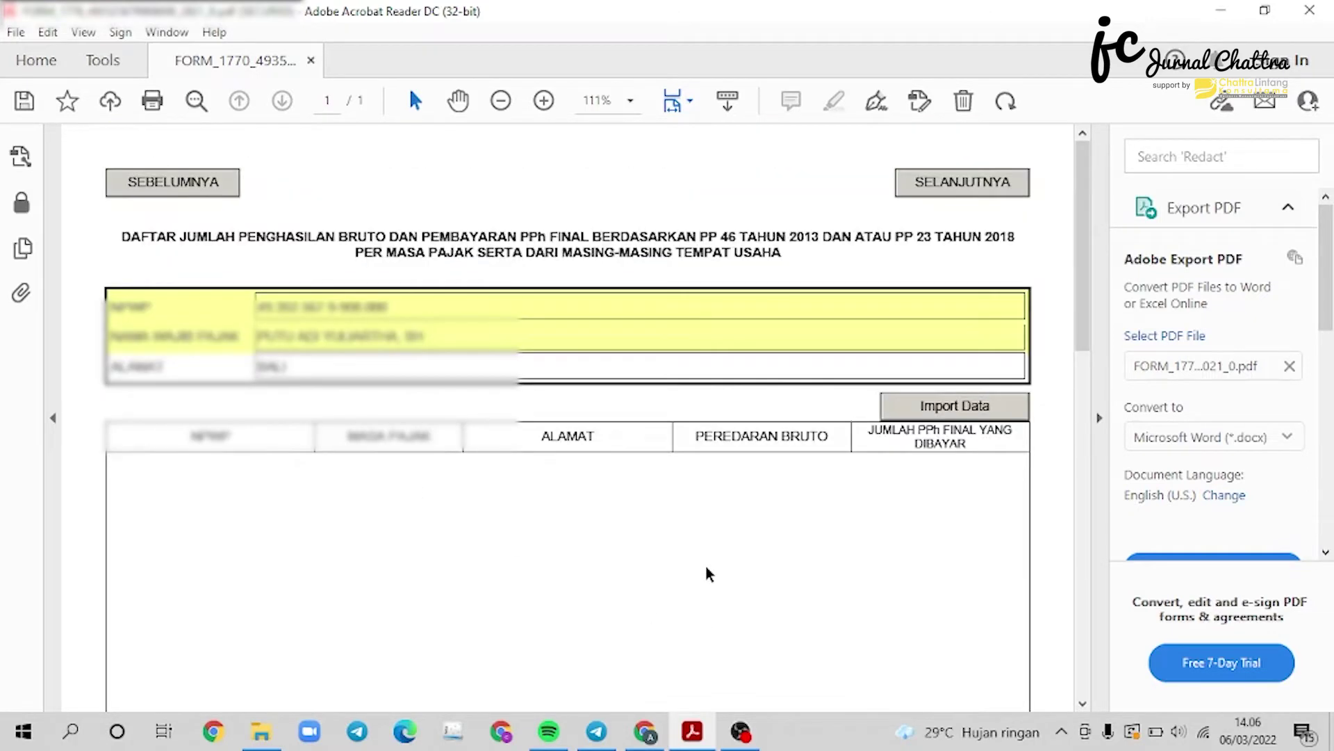
pyautogui.scroll(-8, 706, 565)
pyautogui.scroll(2, 539, 513)
pyautogui.scroll(-2, 522, 512)
# Add an income row with the NPWP, Desember, BALI and 100.000.000 gross turnover.
pyautogui.click(180, 582)
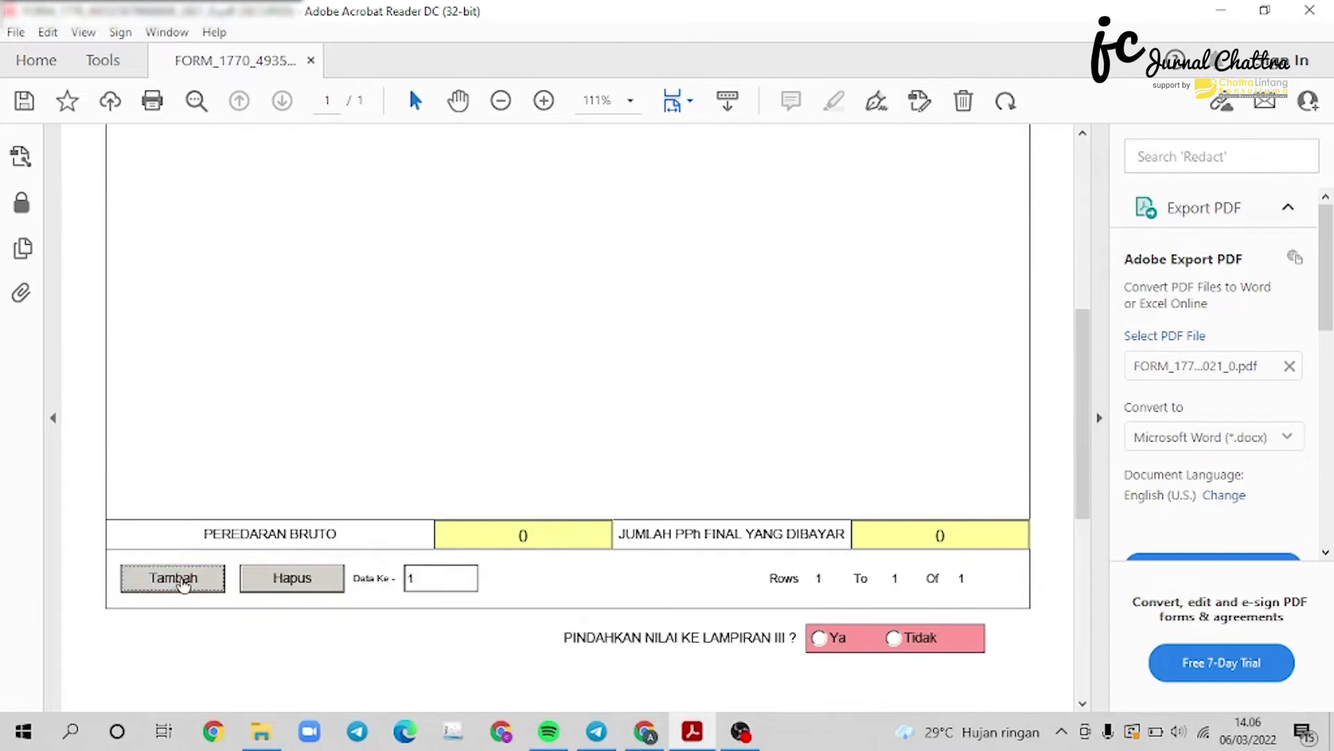
pyautogui.scroll(4, 285, 549)
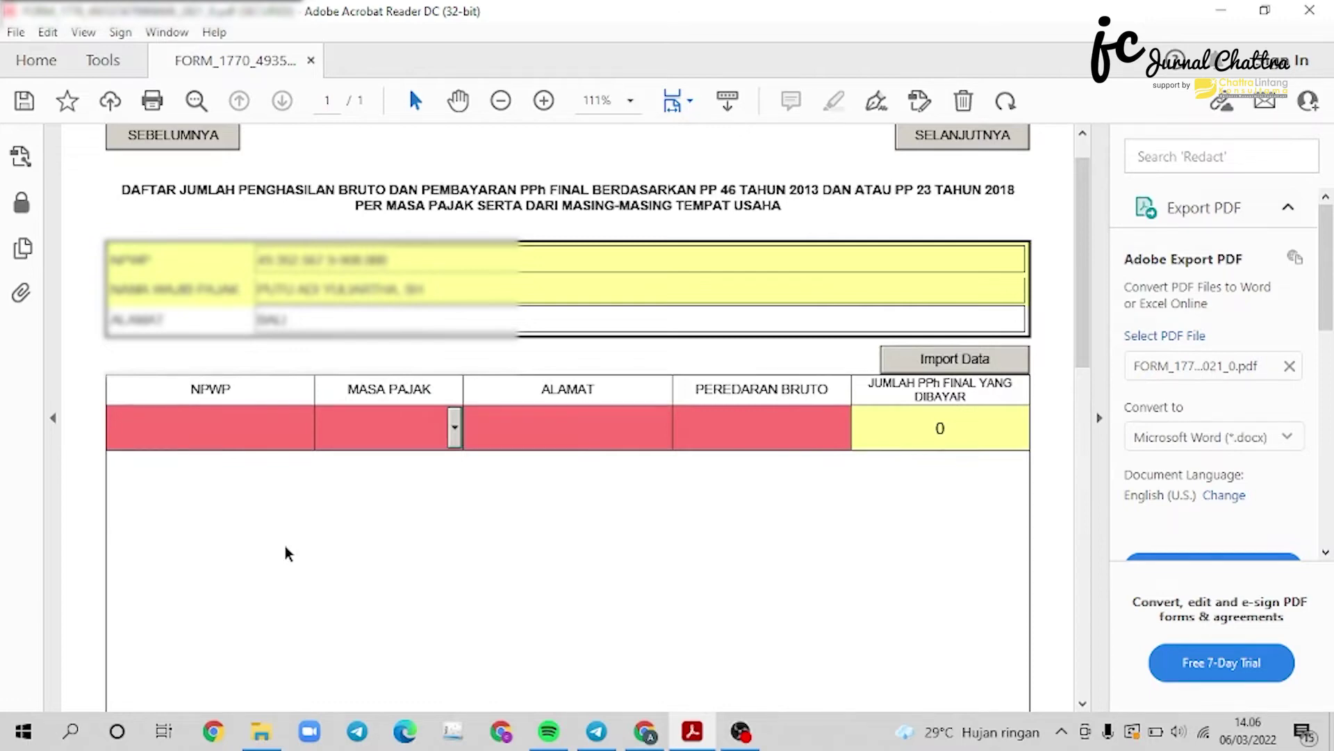
pyautogui.click(455, 427)
pyautogui.scroll(-1, 370, 431)
pyautogui.click(370, 432)
pyautogui.scroll(1, 564, 269)
pyautogui.write('BALI')
pyautogui.click(750, 333)
pyautogui.write('100.000.')
pyautogui.write('000')
pyautogui.press('Return')
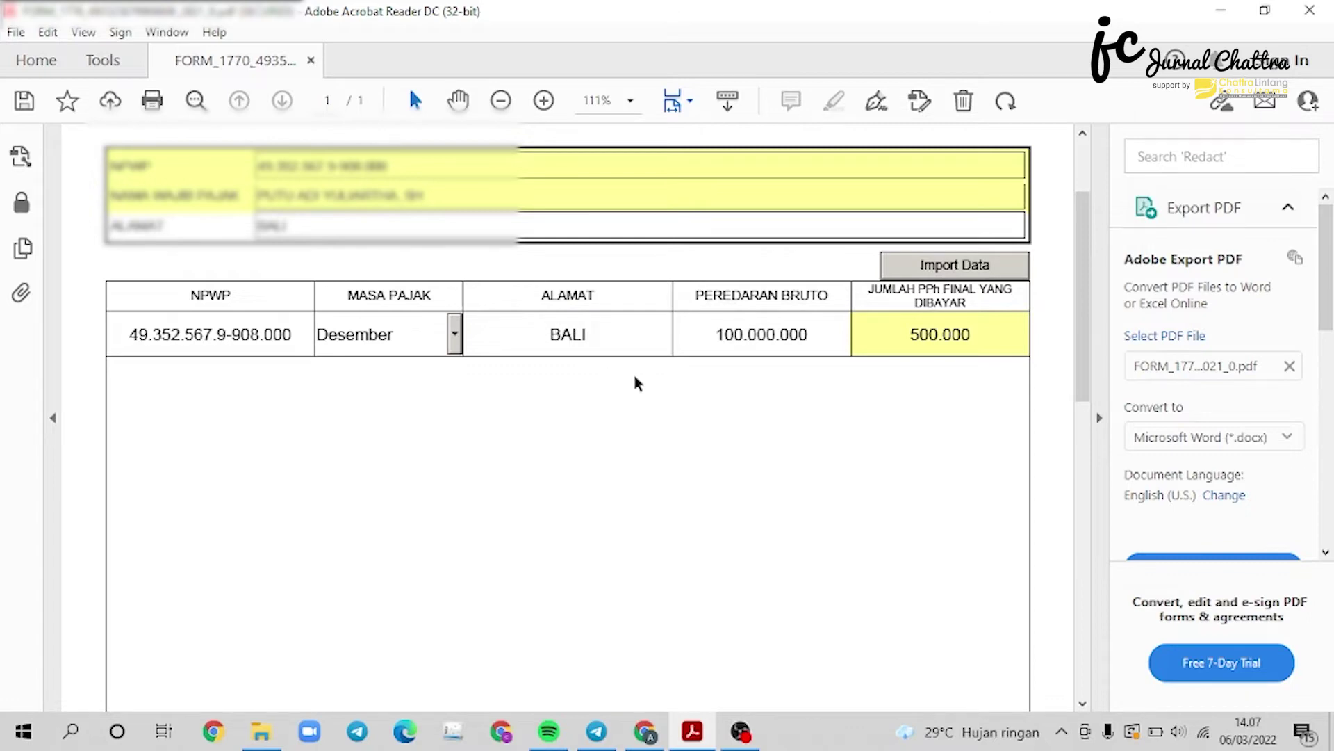
# Choose Ya to transfer the totals to Lampiran III, then advance to Lampiran II.
pyautogui.scroll(-5, 778, 403)
pyautogui.scroll(-2, 778, 409)
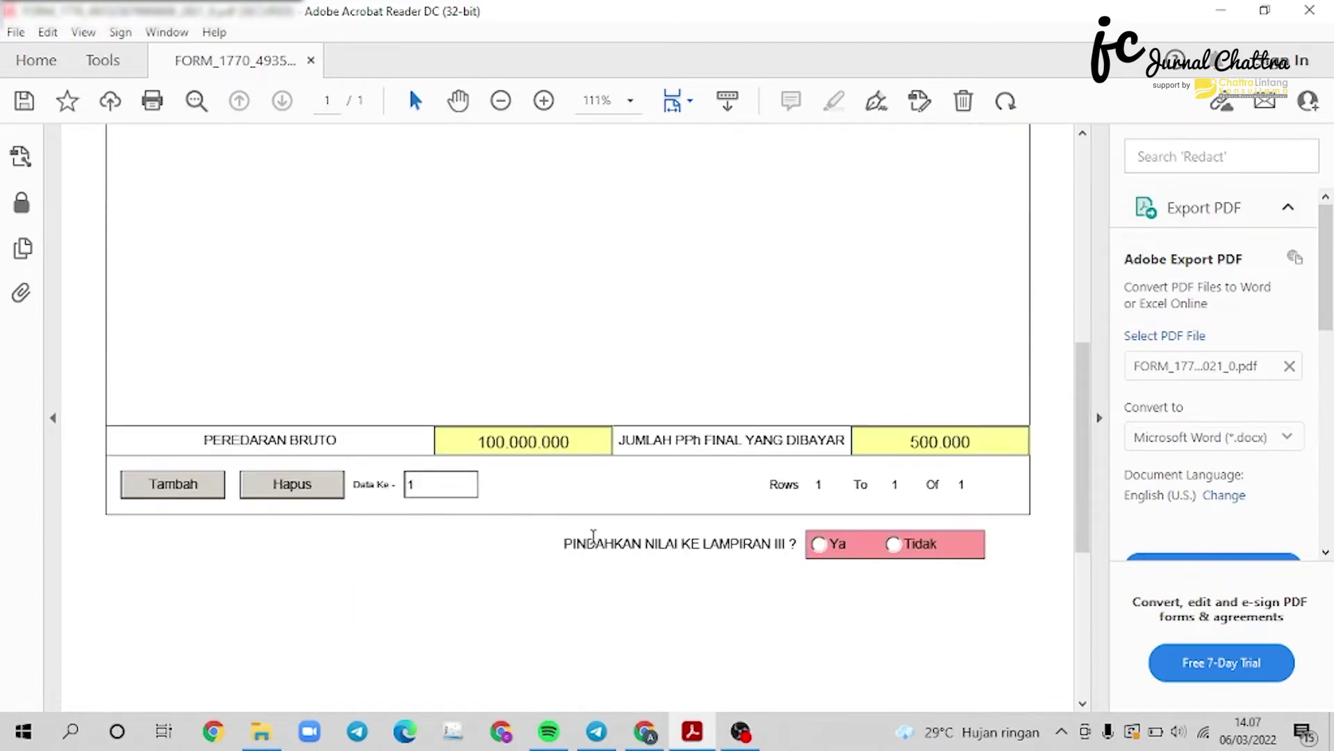
pyautogui.click(821, 544)
pyautogui.scroll(10, 823, 552)
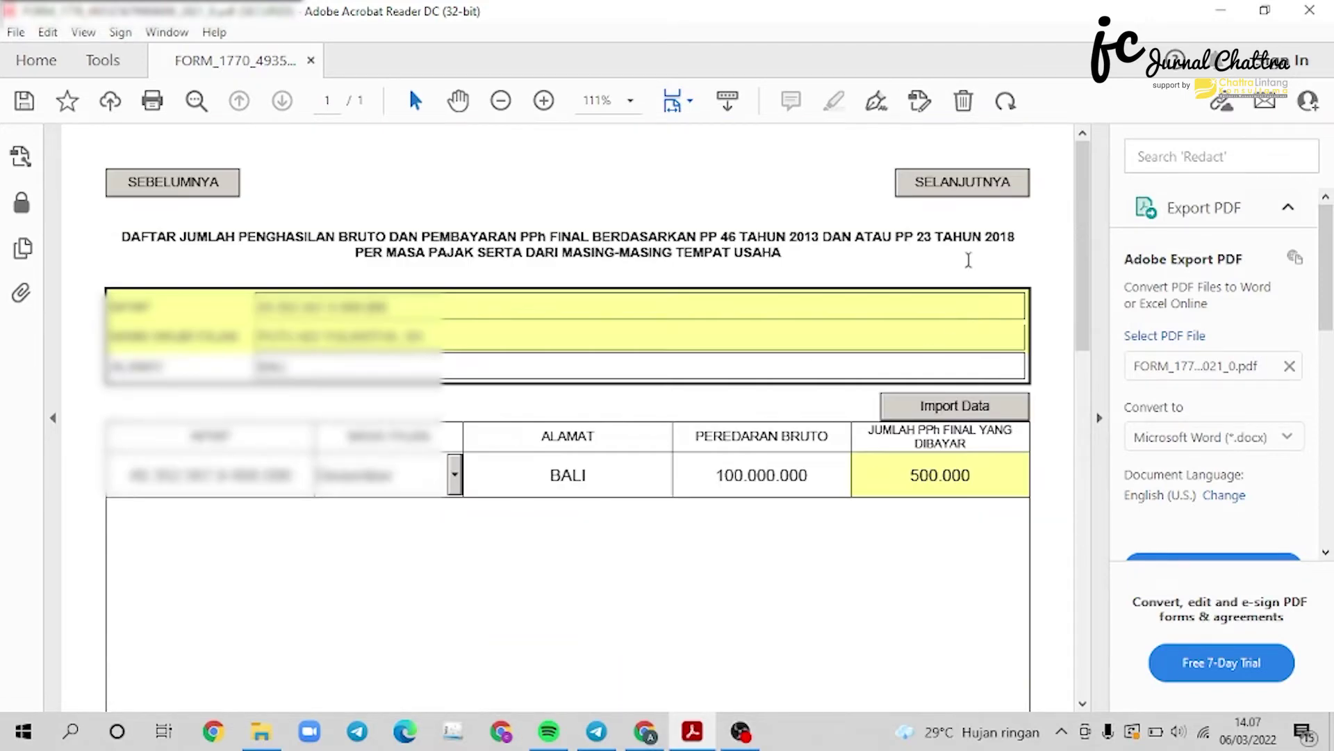
pyautogui.click(969, 186)
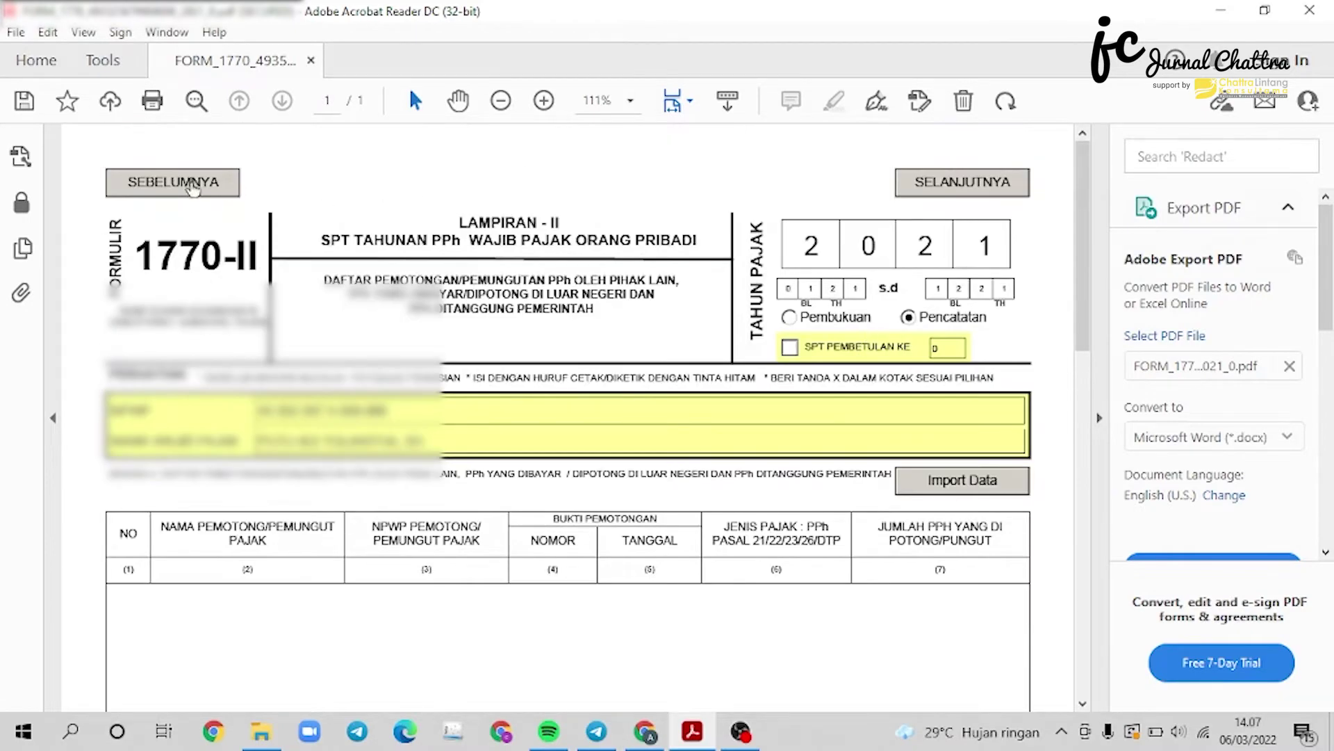
# Return to Lampiran III and review row 16's 100.000.000 gross and 500.000 final tax.
pyautogui.click(193, 187)
pyautogui.scroll(-15, 547, 318)
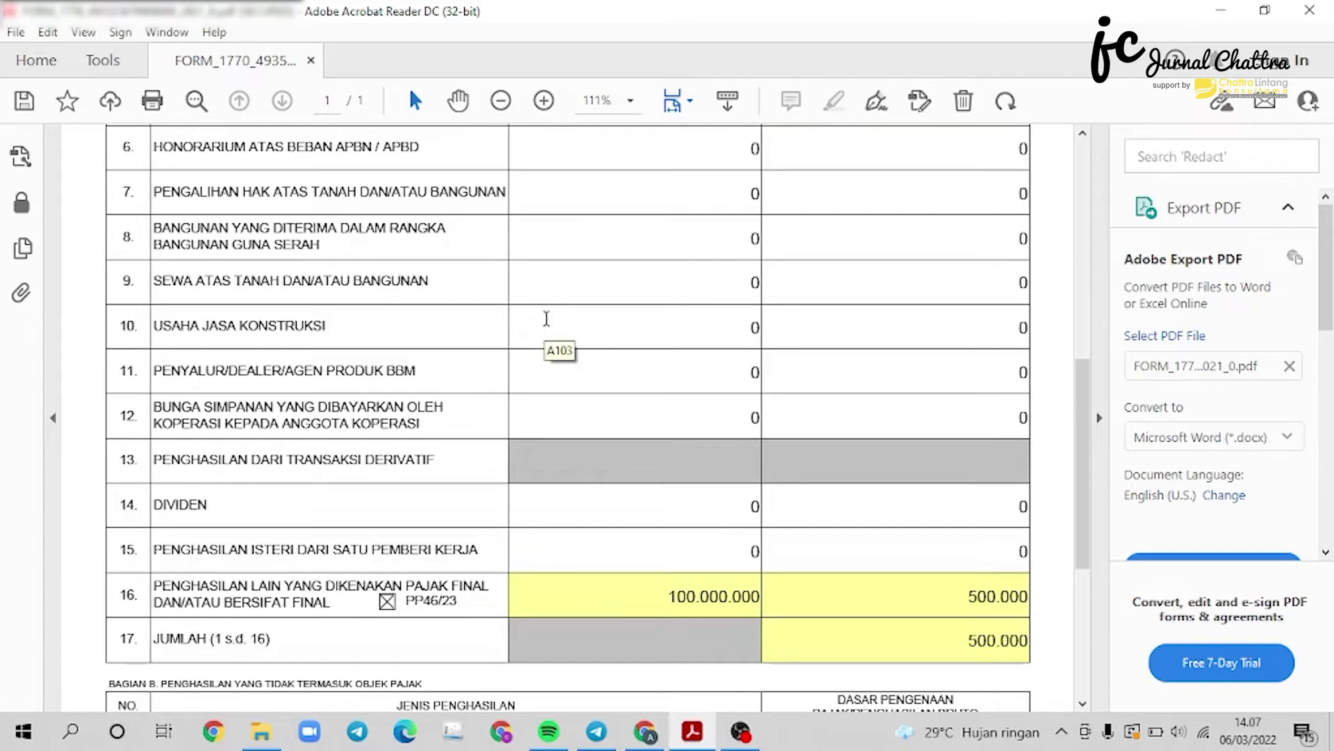
pyautogui.scroll(-3, 213, 444)
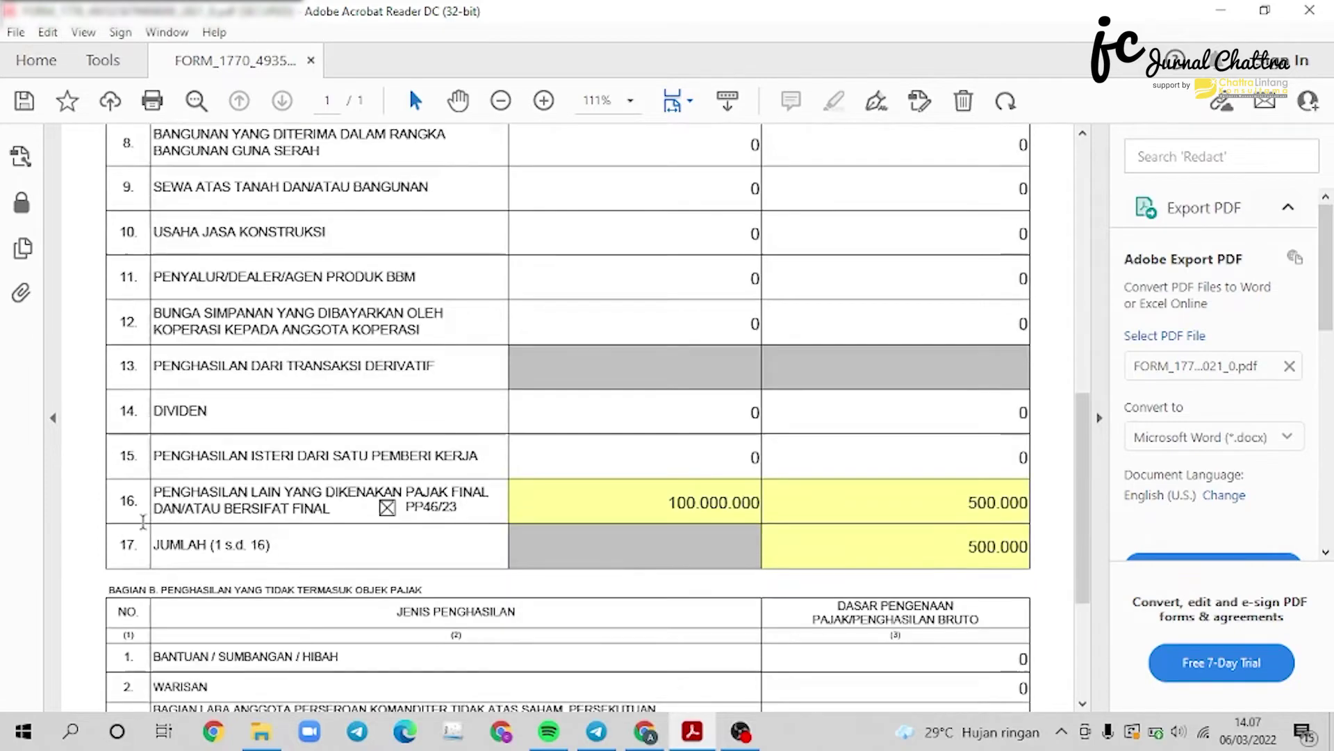
pyautogui.scroll(4, 143, 521)
pyautogui.scroll(-3, 162, 513)
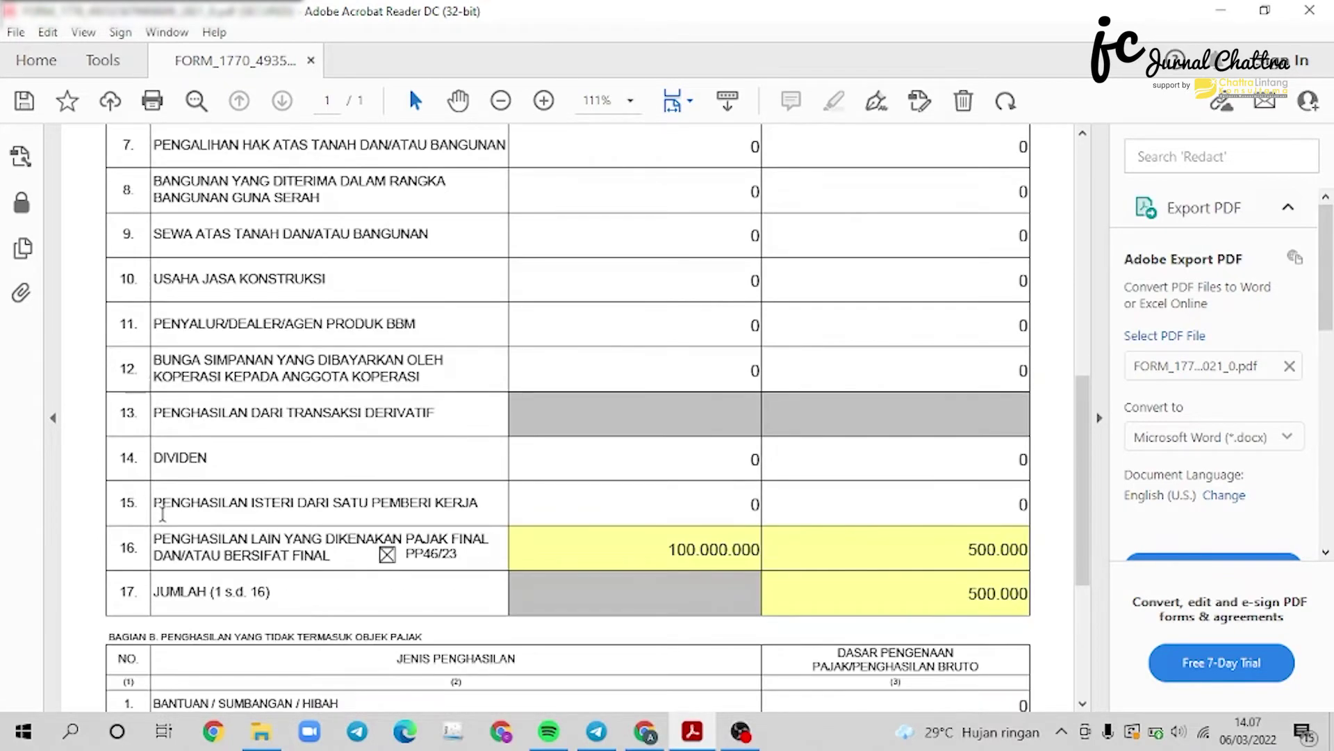
pyautogui.scroll(15, 522, 477)
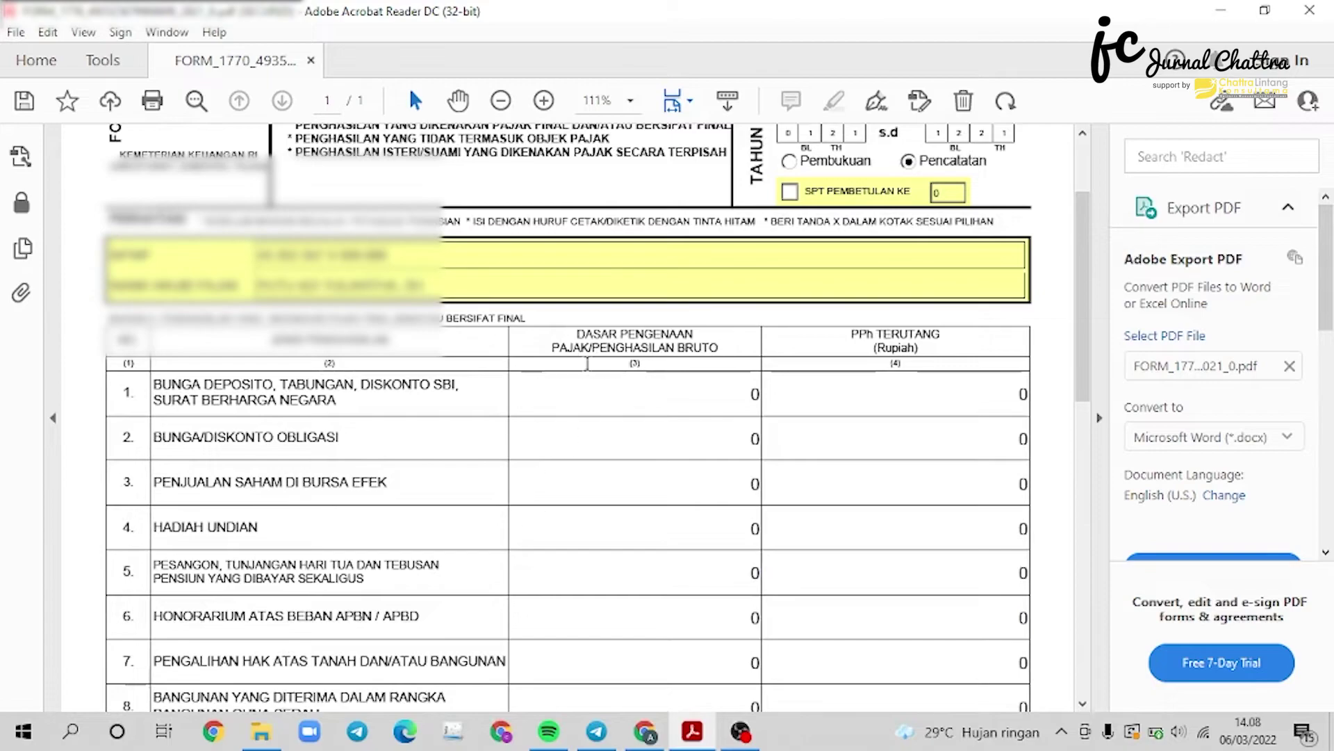
pyautogui.scroll(-15, 625, 375)
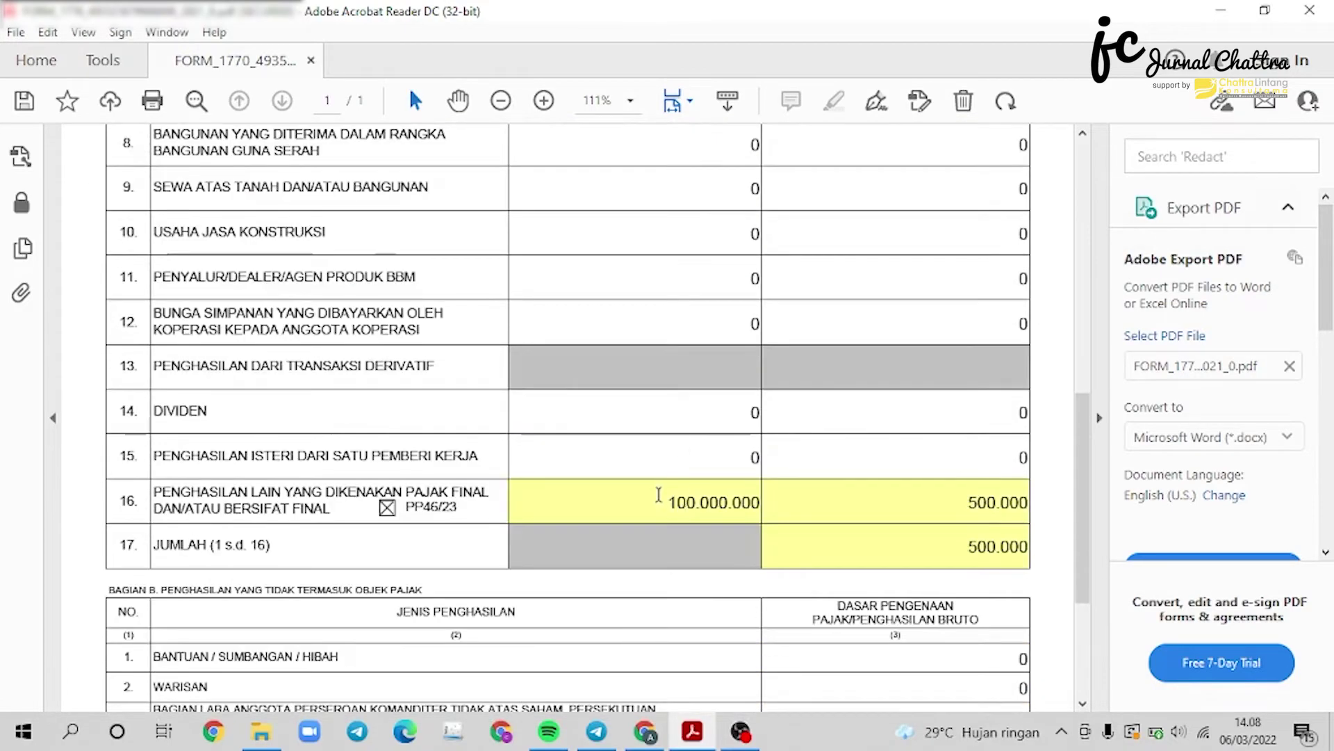
pyautogui.scroll(10, 813, 490)
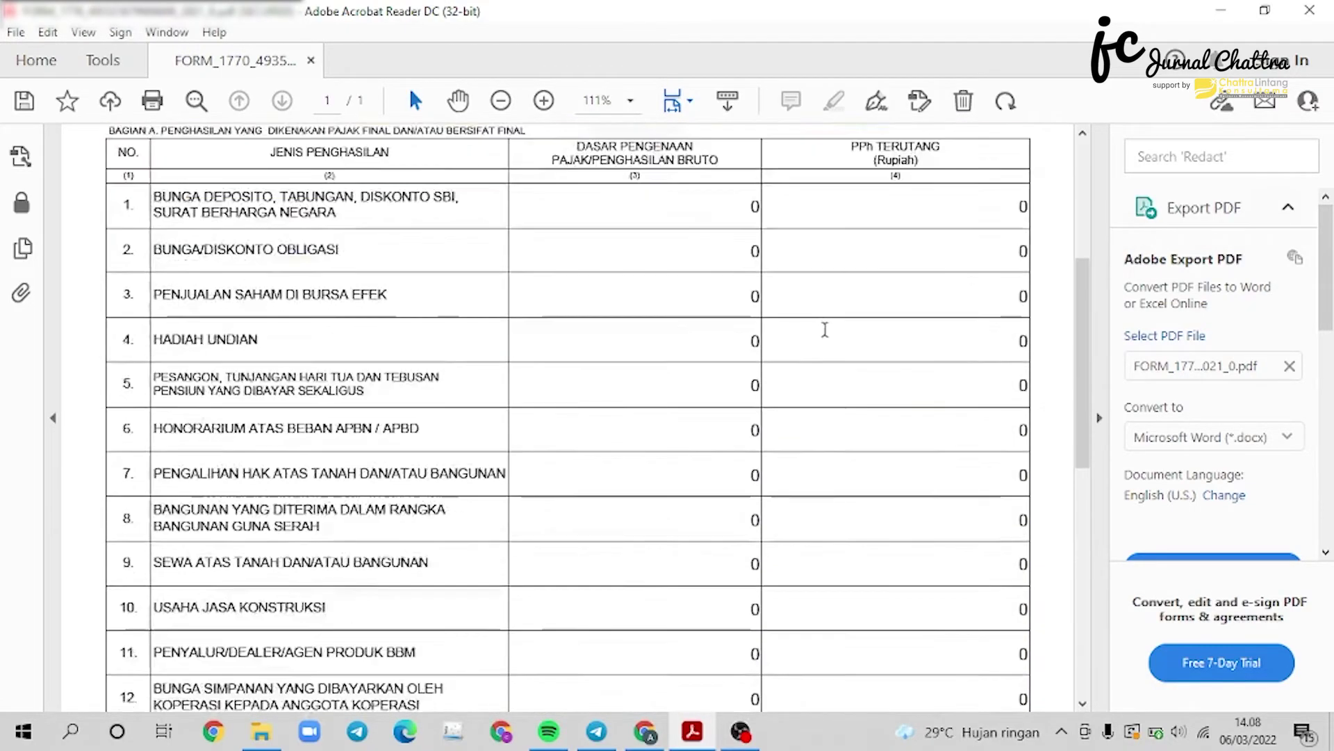
pyautogui.scroll(-12, 825, 329)
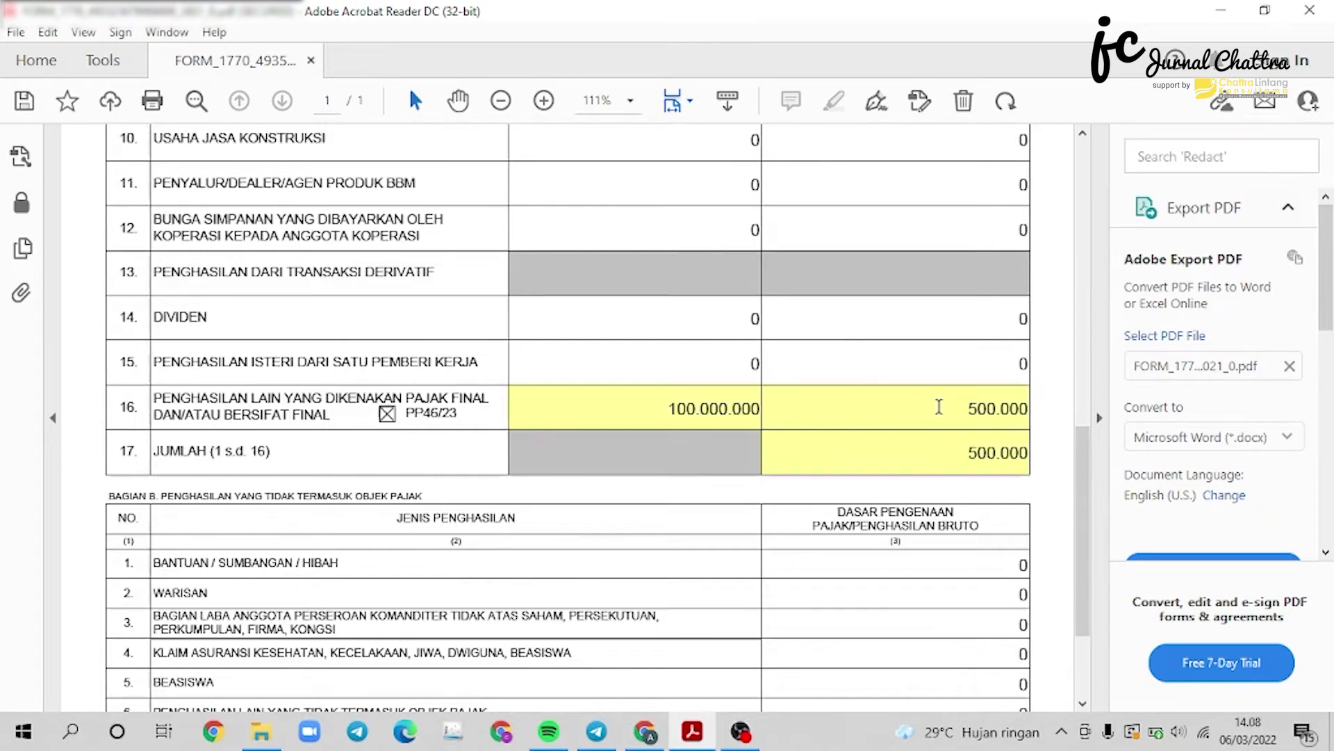
pyautogui.scroll(-4, 939, 406)
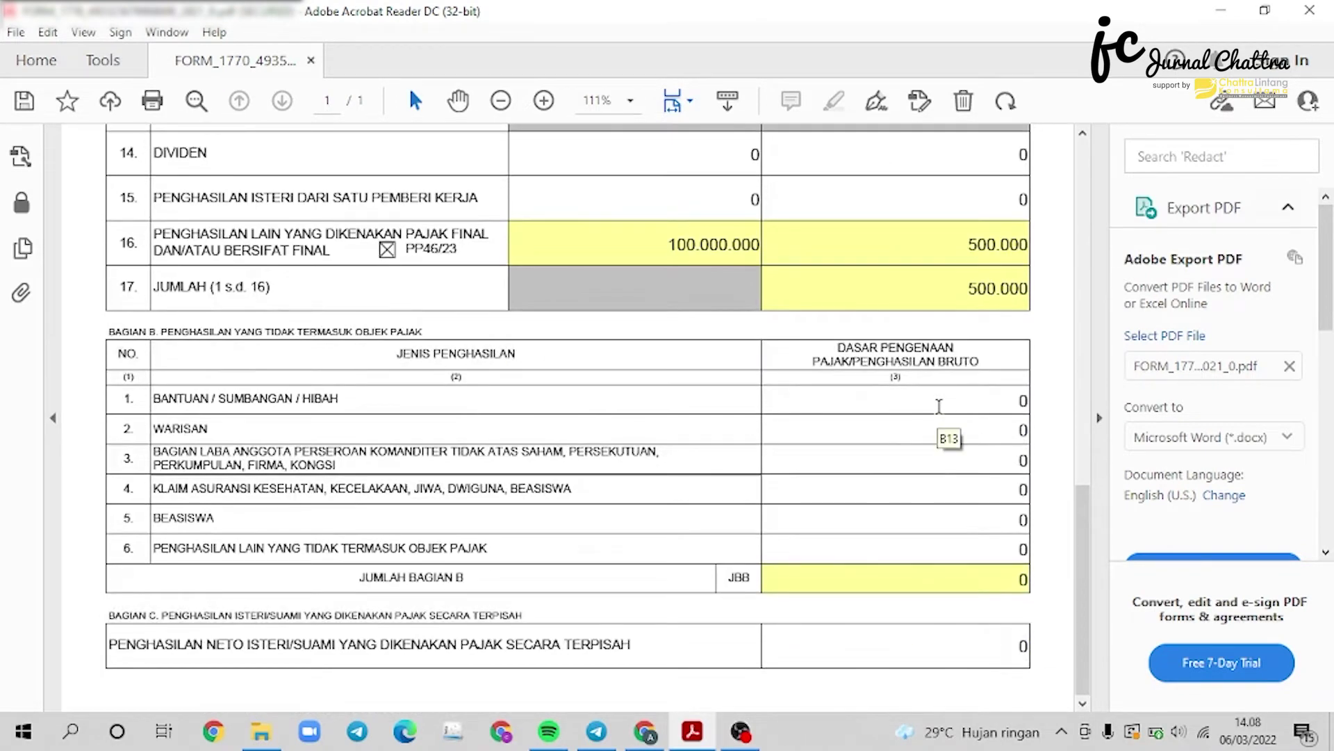
pyautogui.scroll(5, 939, 406)
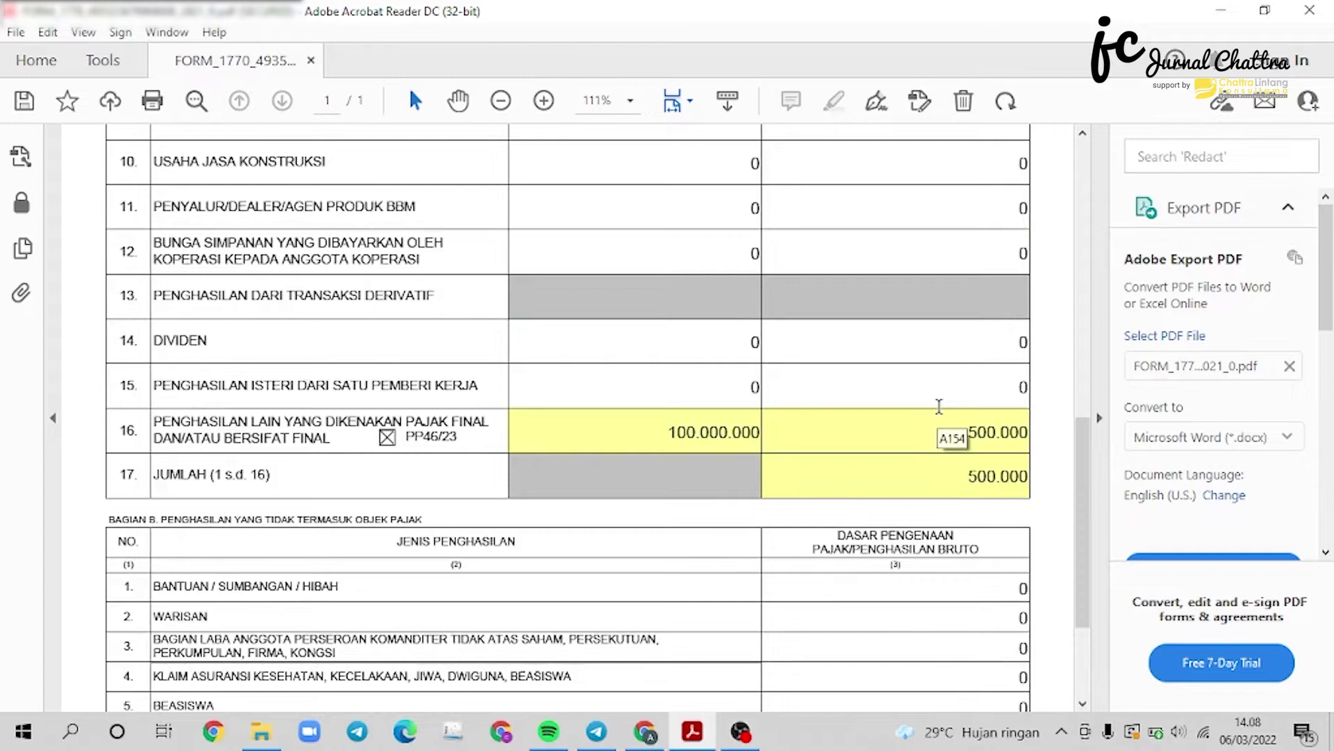
# Enter 1.000.000.000 as the WARISAN amount in Lampiran III Bagian B.
pyautogui.scroll(-1, 938, 406)
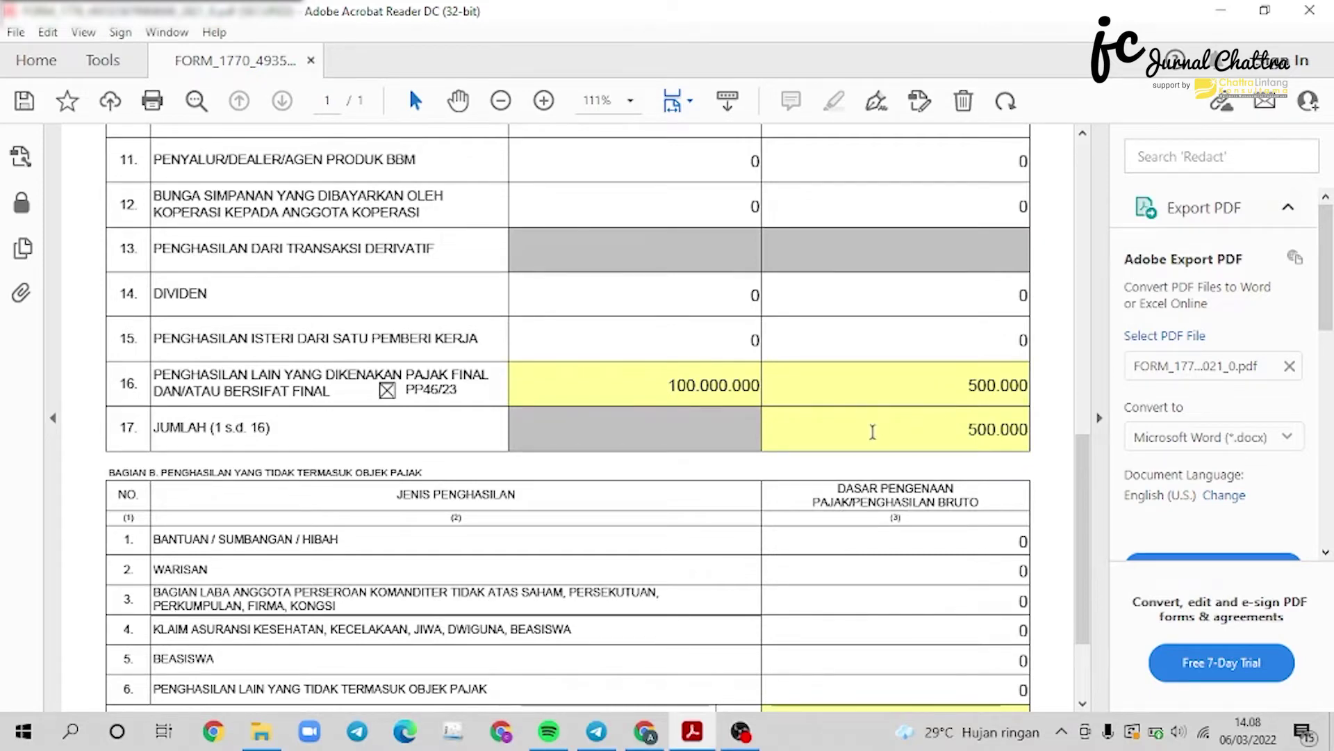
pyautogui.click(925, 577)
pyautogui.write('1000000000')
pyautogui.press('Return')
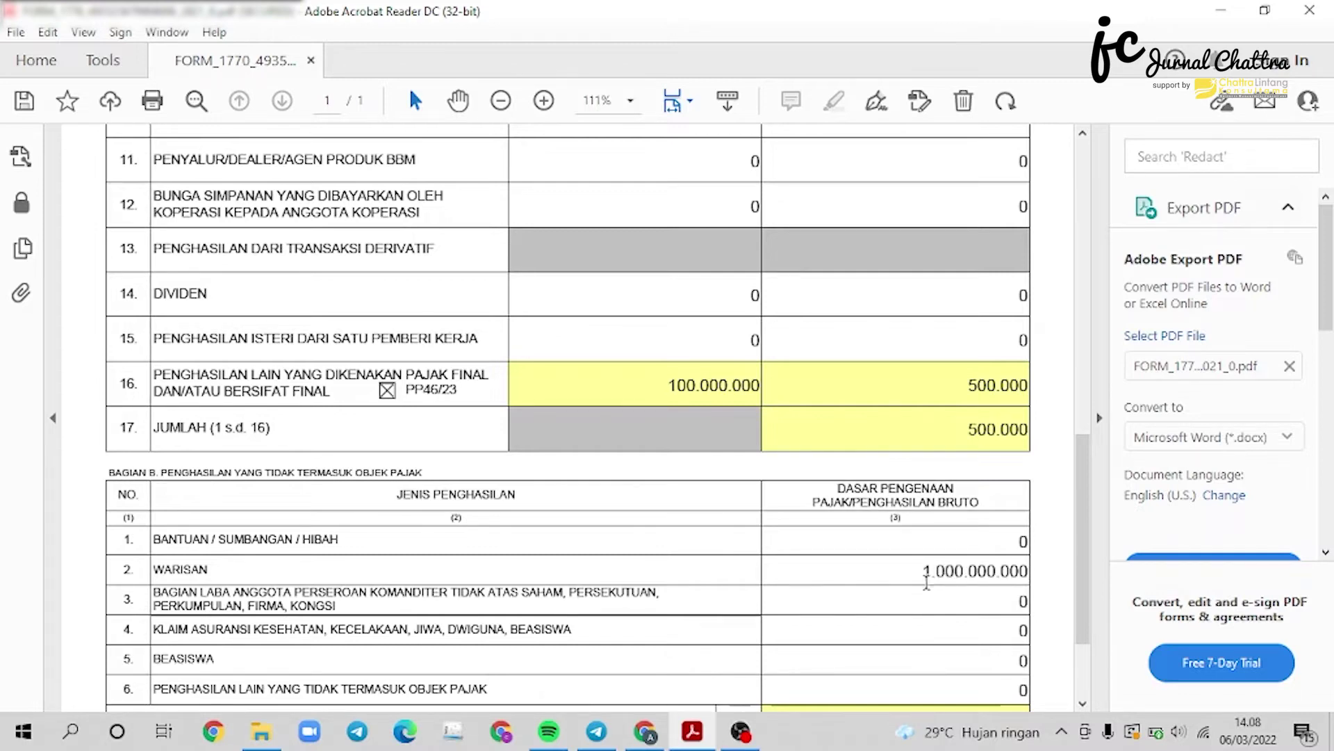
pyautogui.scroll(-2, 932, 599)
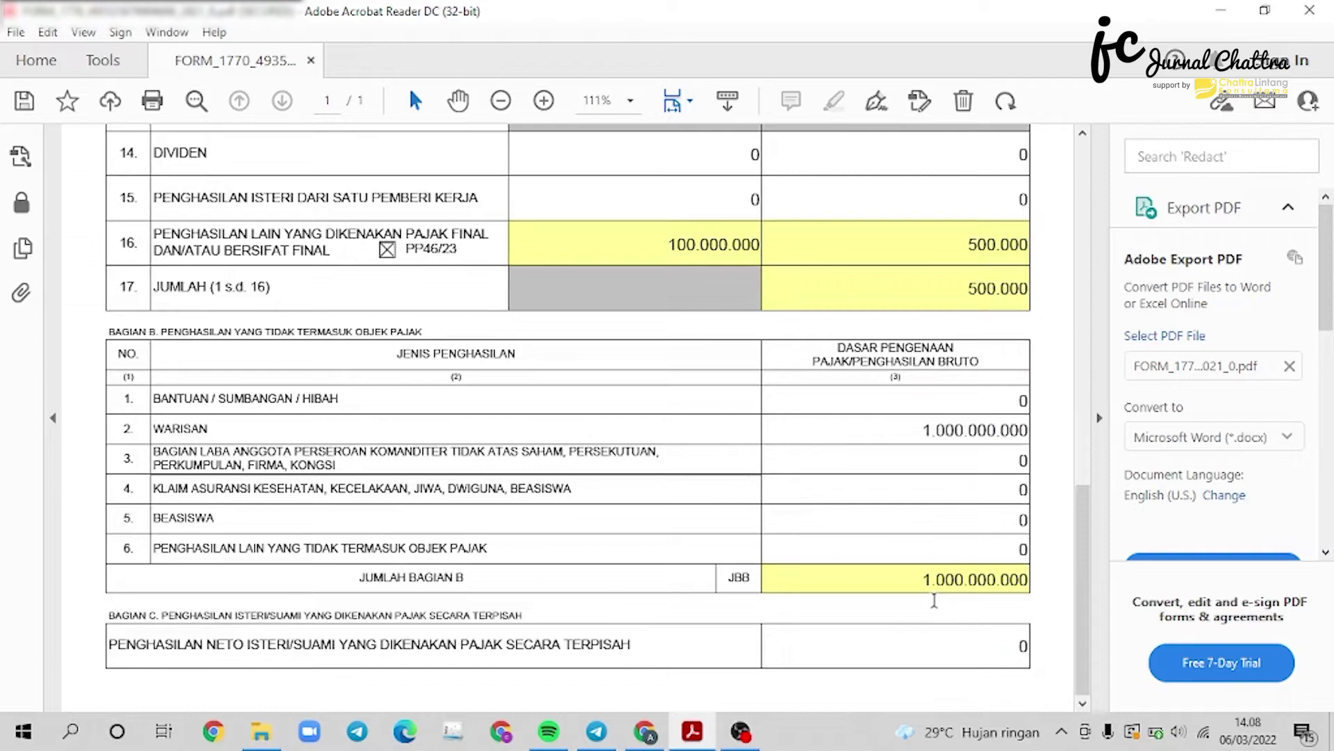
pyautogui.scroll(2, 934, 600)
pyautogui.scroll(4, 934, 600)
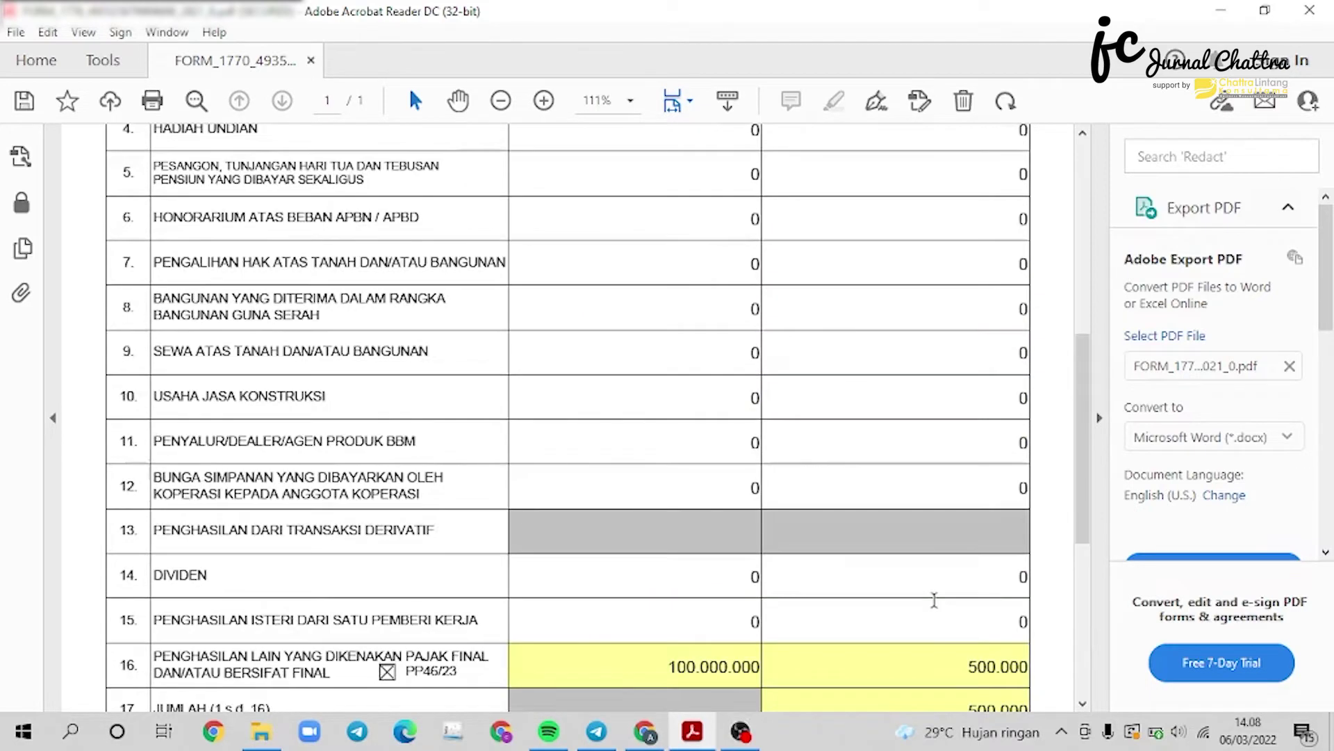
pyautogui.scroll(8, 934, 599)
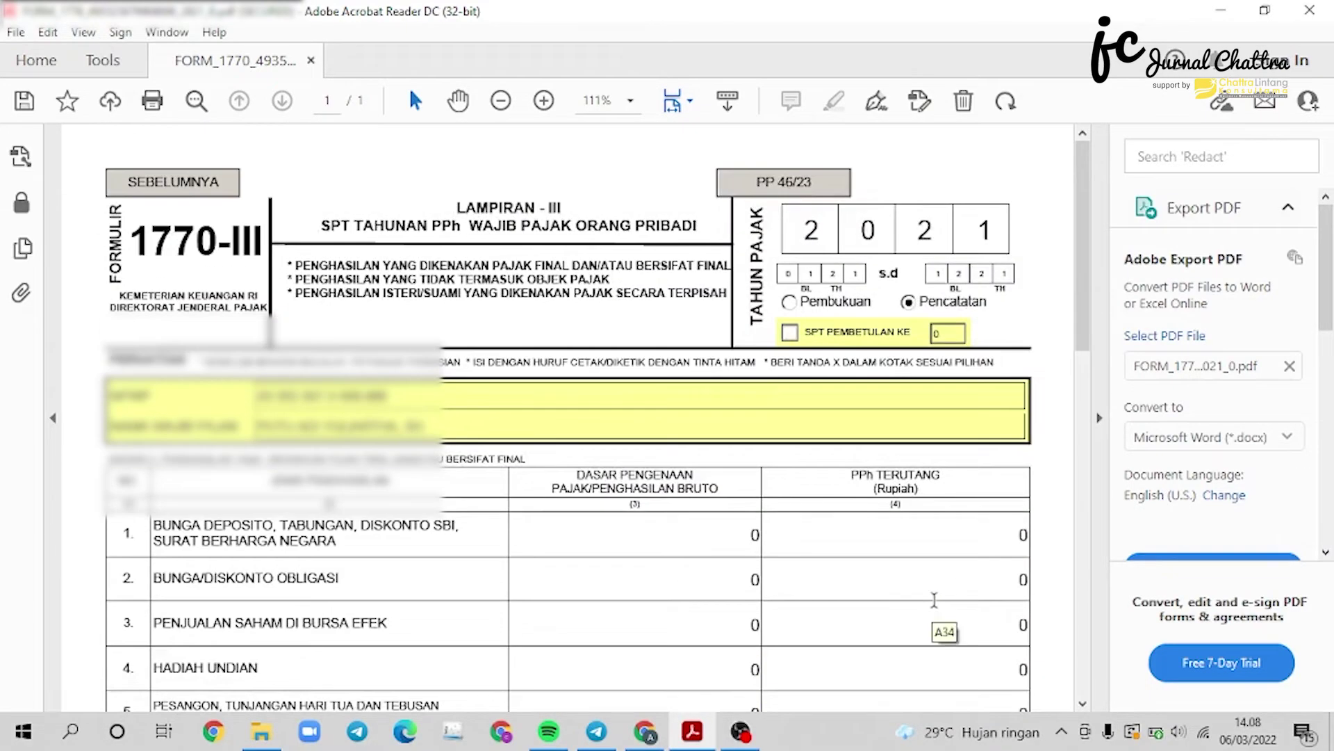
# Pass the PP 46/23 page and continue to the empty Lampiran II (1770-II) withholding page.
pyautogui.click(798, 191)
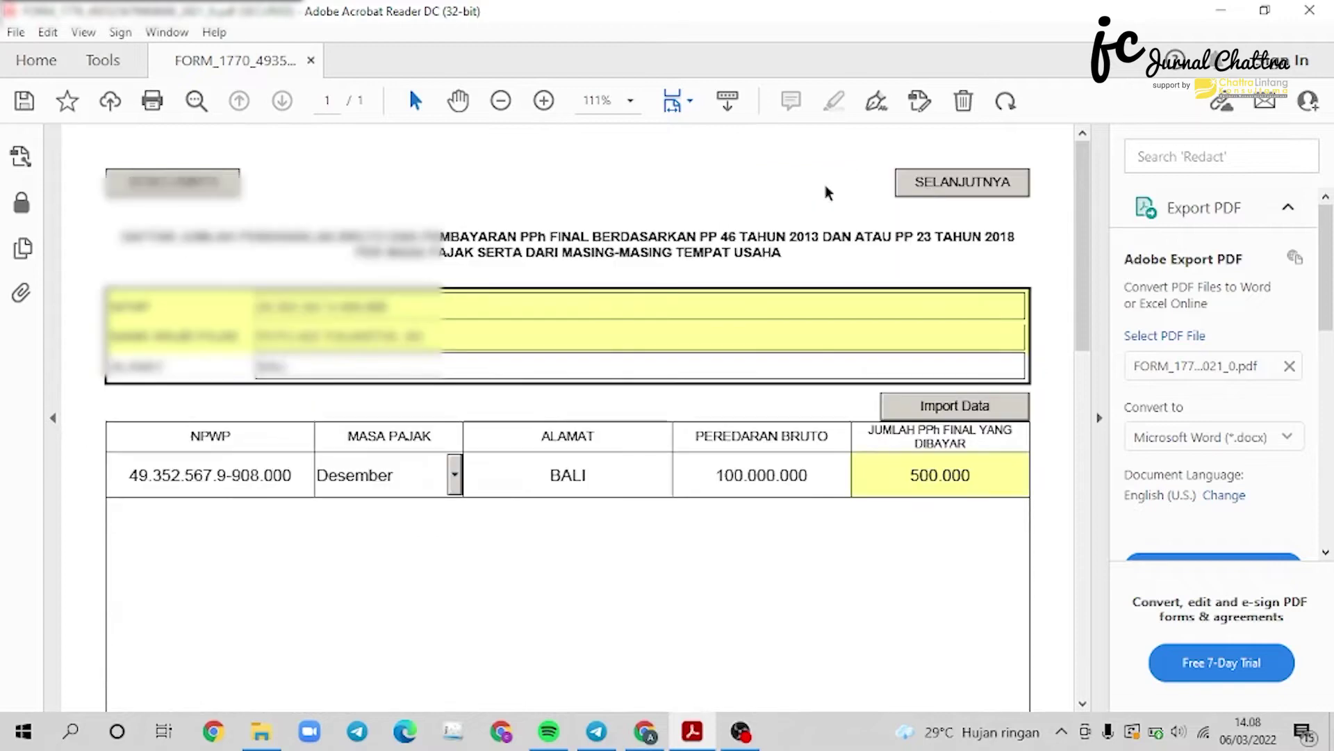
pyautogui.click(963, 184)
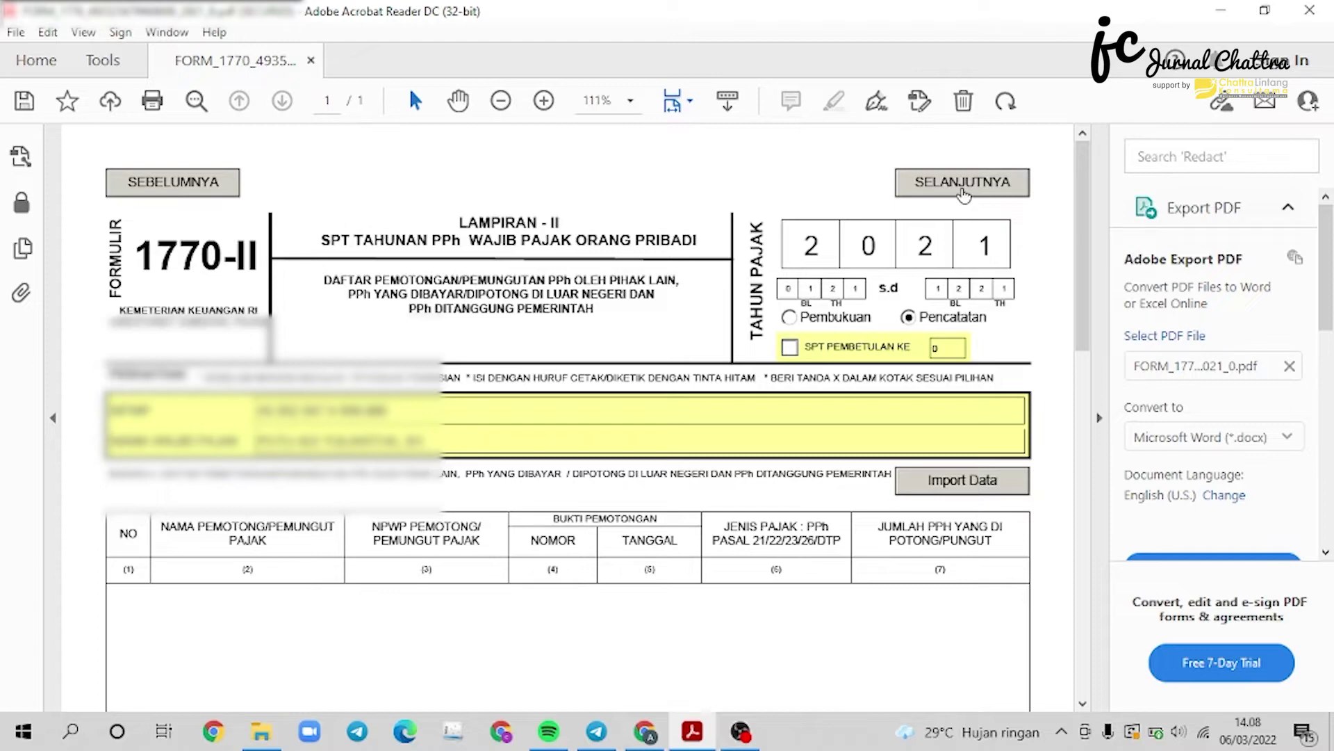
# Add a withholding row for BANK X with its NPWP, slip number 123 dated 31/12/2021.
pyautogui.click(962, 182)
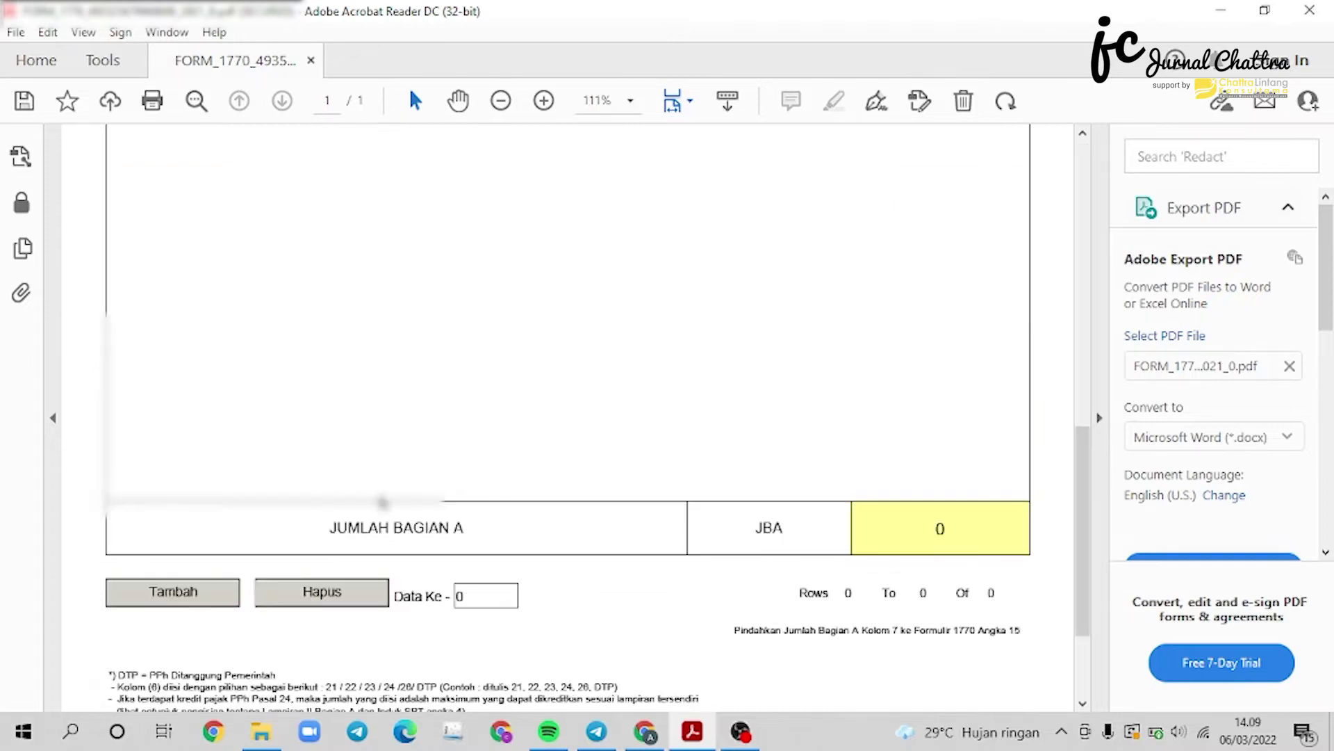
pyautogui.click(173, 591)
pyautogui.click(258, 379)
pyautogui.write('BANK X')
pyautogui.press('Tab')
pyautogui.write('00.000')
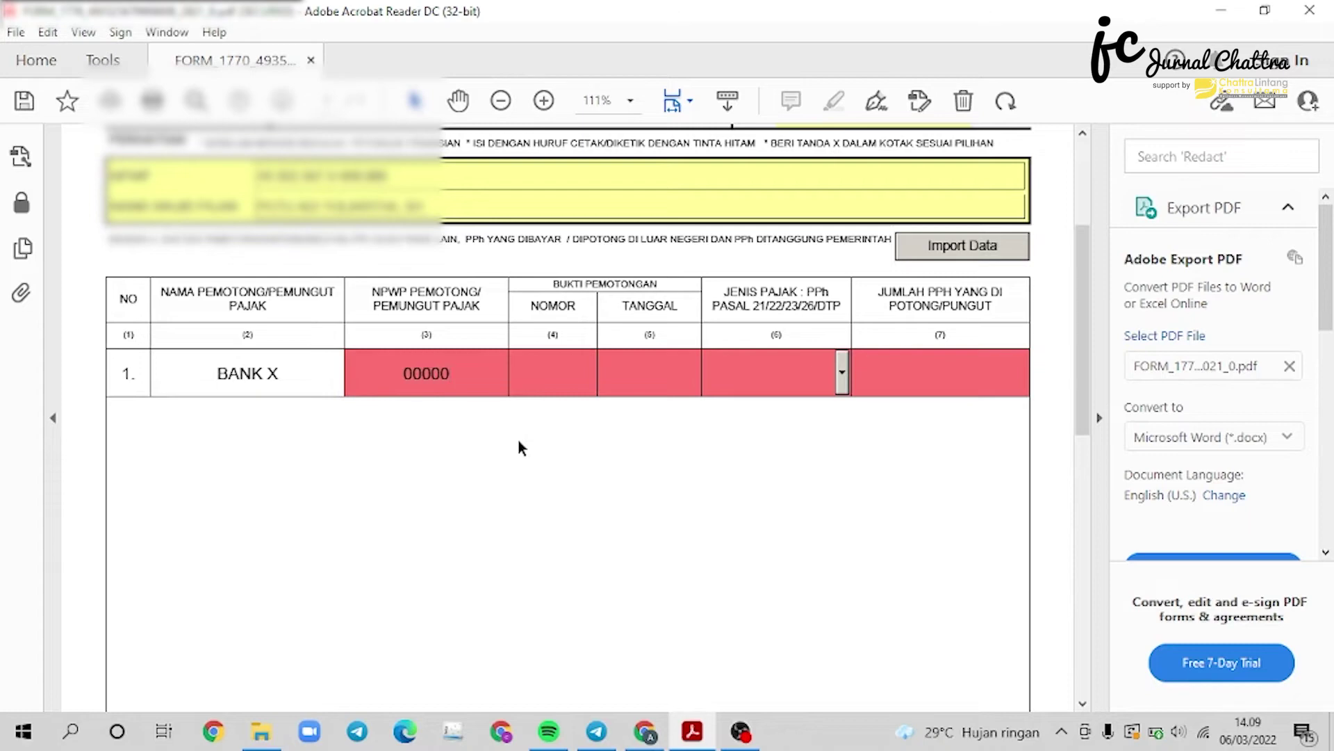
pyautogui.write('.000.0-904')
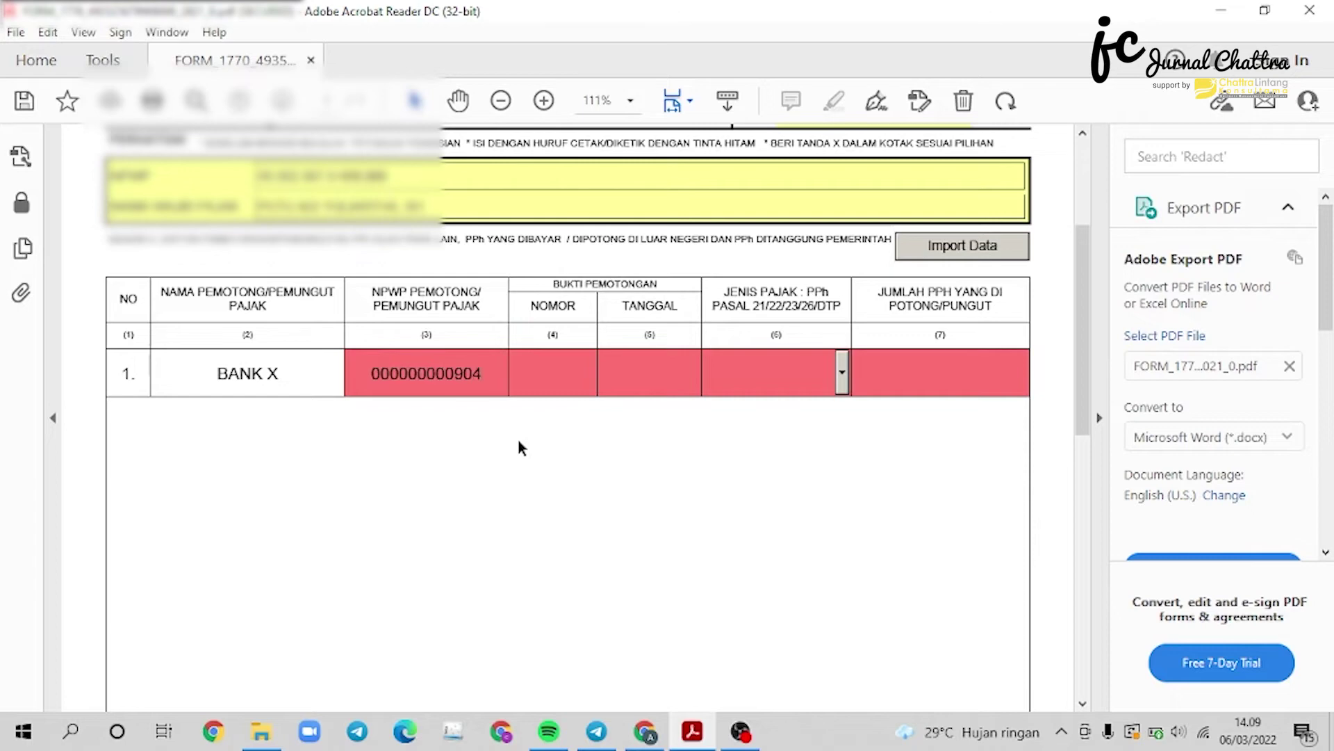
pyautogui.write('.000')
pyautogui.press('Tab')
pyautogui.write('1')
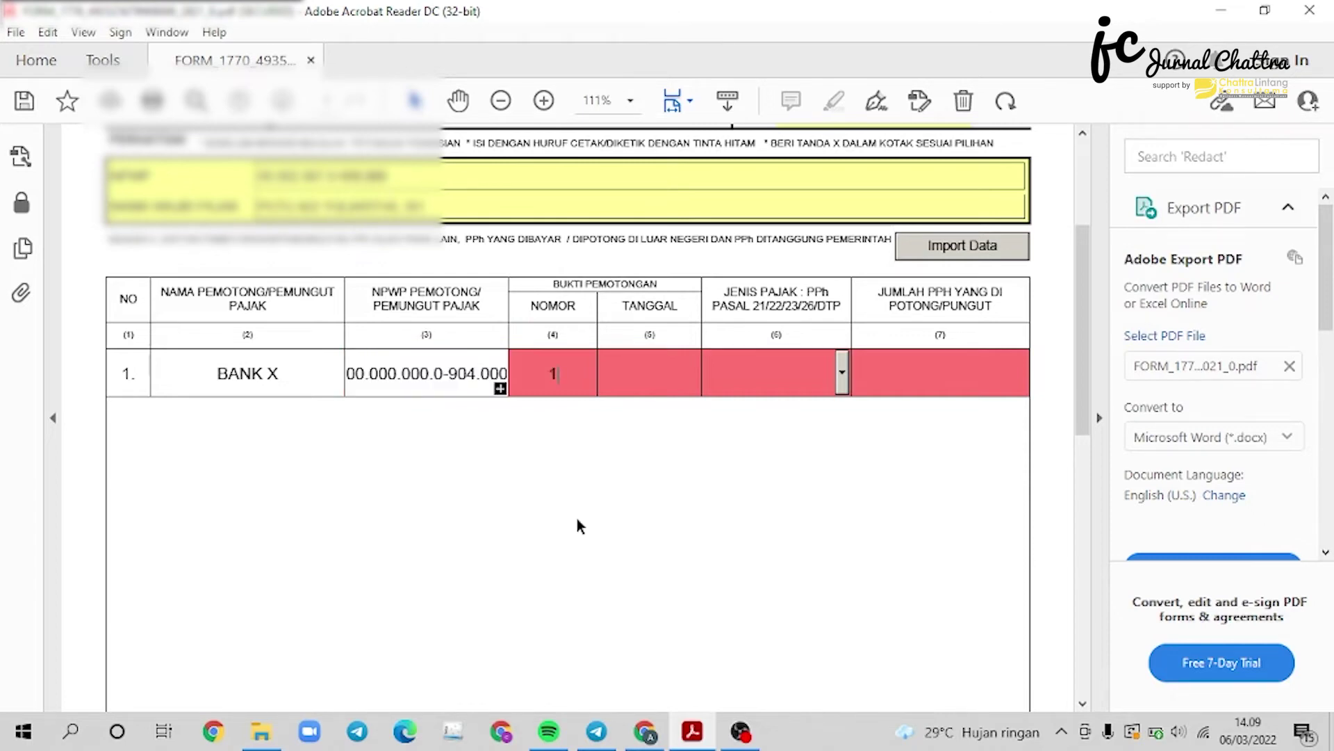
pyautogui.write('23')
pyautogui.press('Tab')
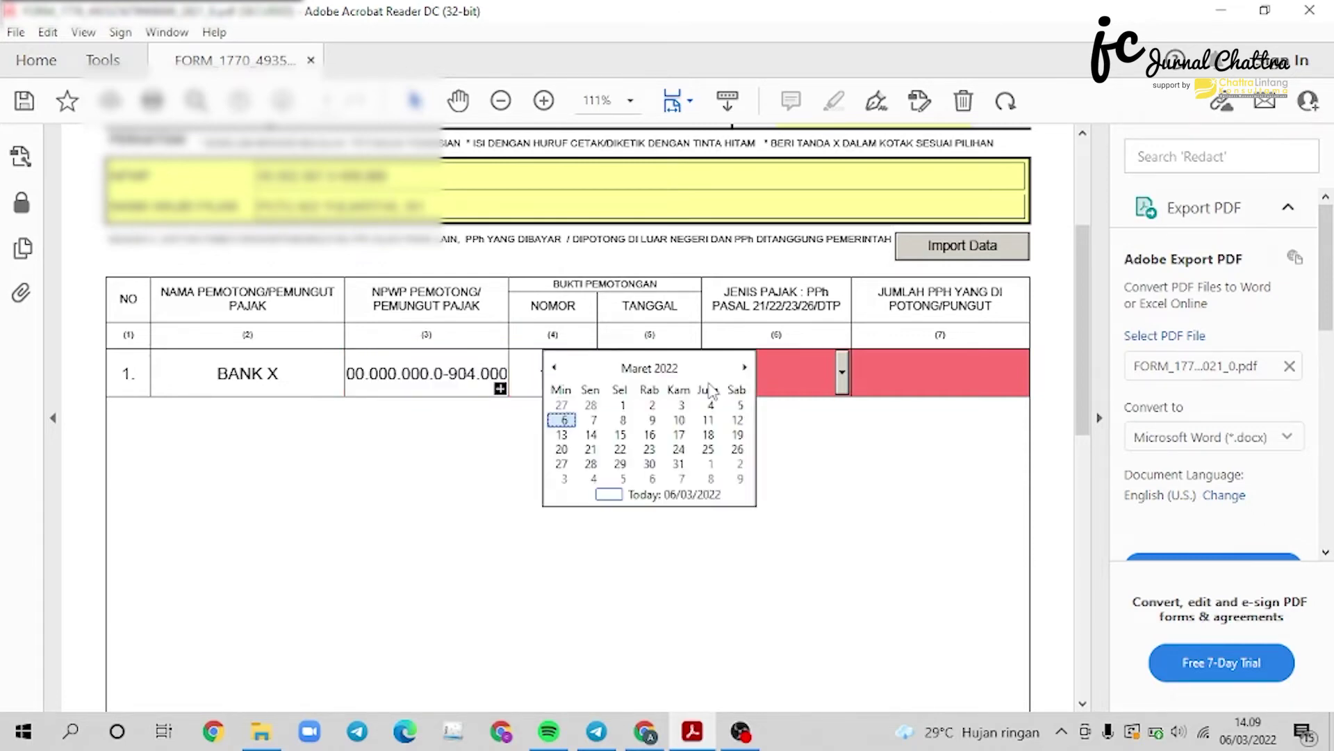
pyautogui.click(554, 367)
pyautogui.click(554, 367)
pyautogui.click(554, 367)
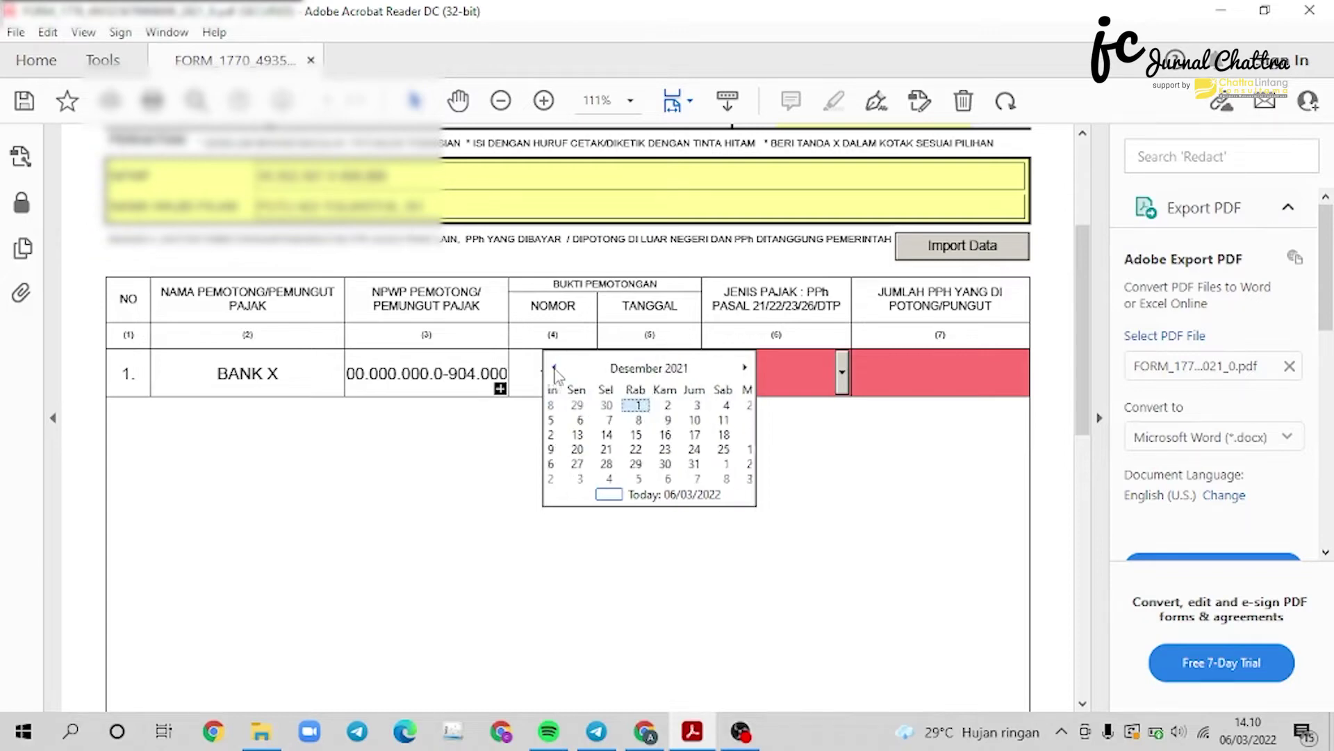
pyautogui.click(705, 465)
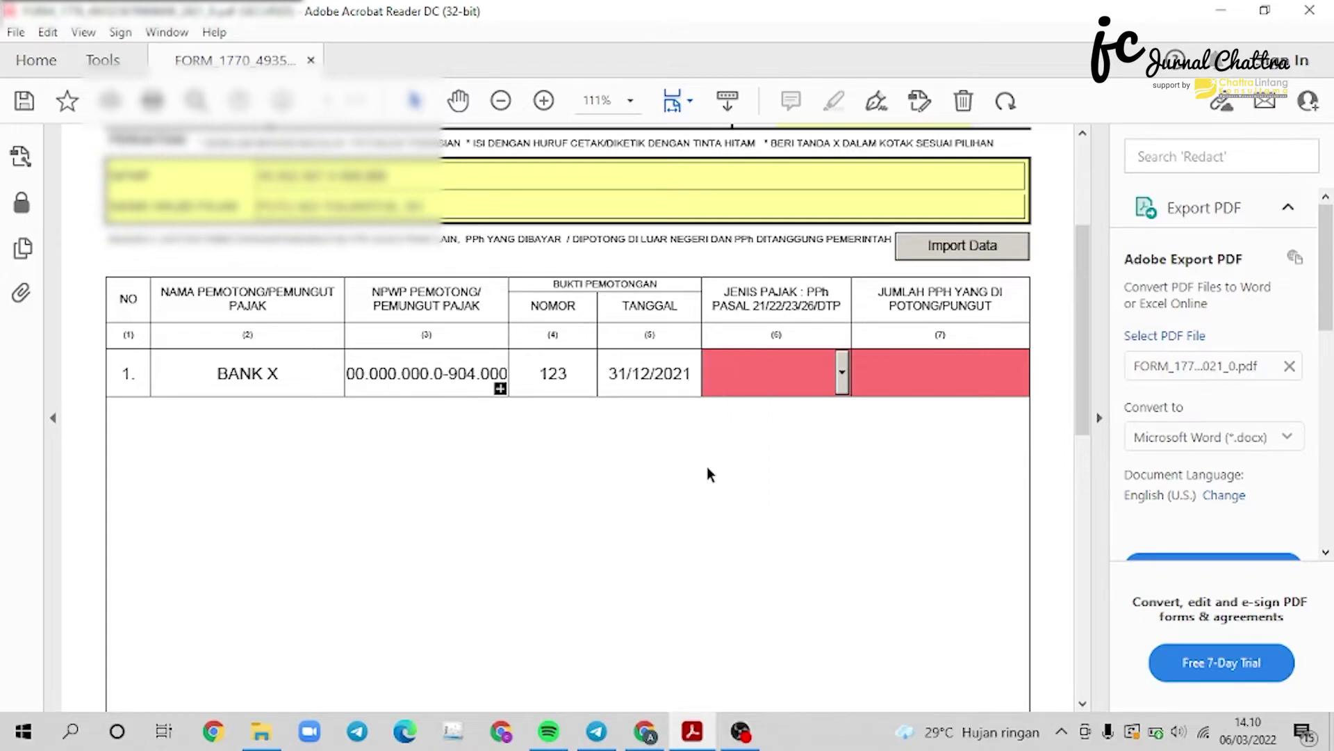
# Set the row's tax type to Pasal 21 with 0 tax withheld, then continue to 1770-I.
pyautogui.click(845, 387)
pyautogui.click(819, 407)
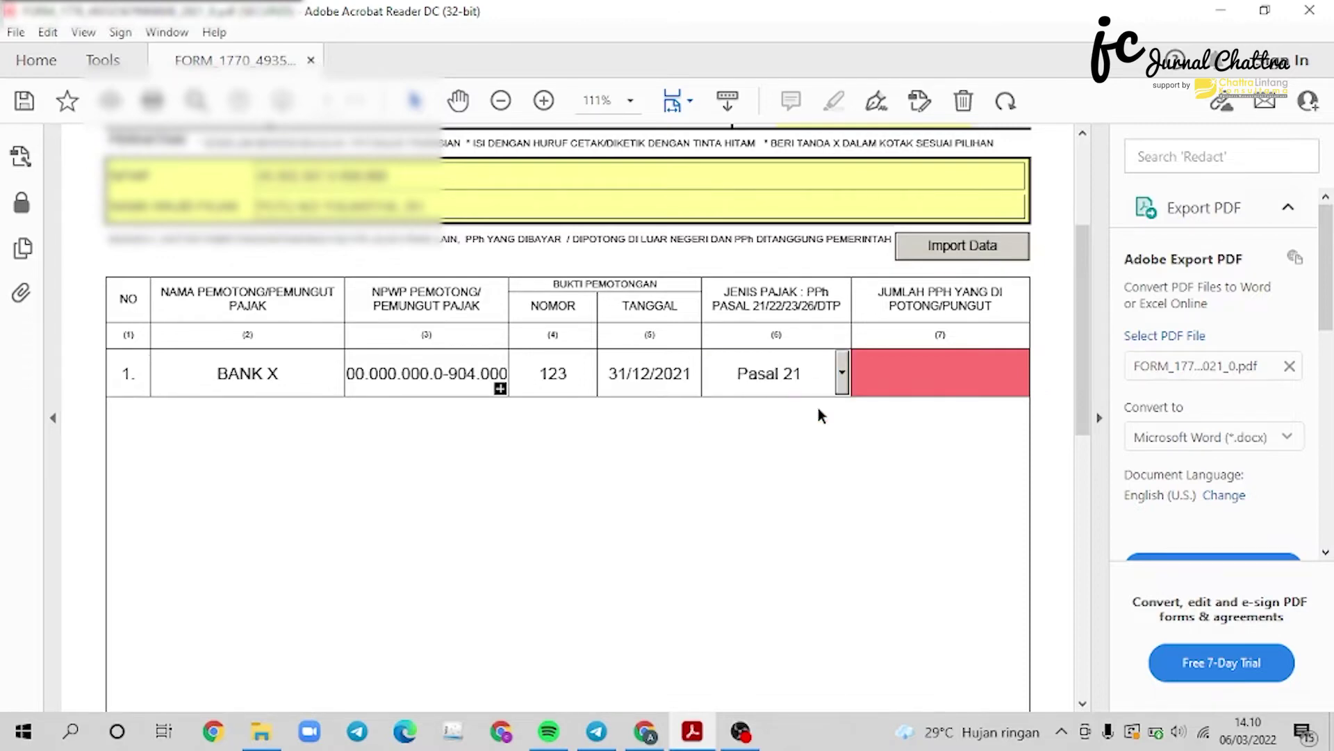
pyautogui.click(896, 369)
pyautogui.click(943, 481)
pyautogui.scroll(-5, 944, 482)
pyautogui.scroll(6, 944, 486)
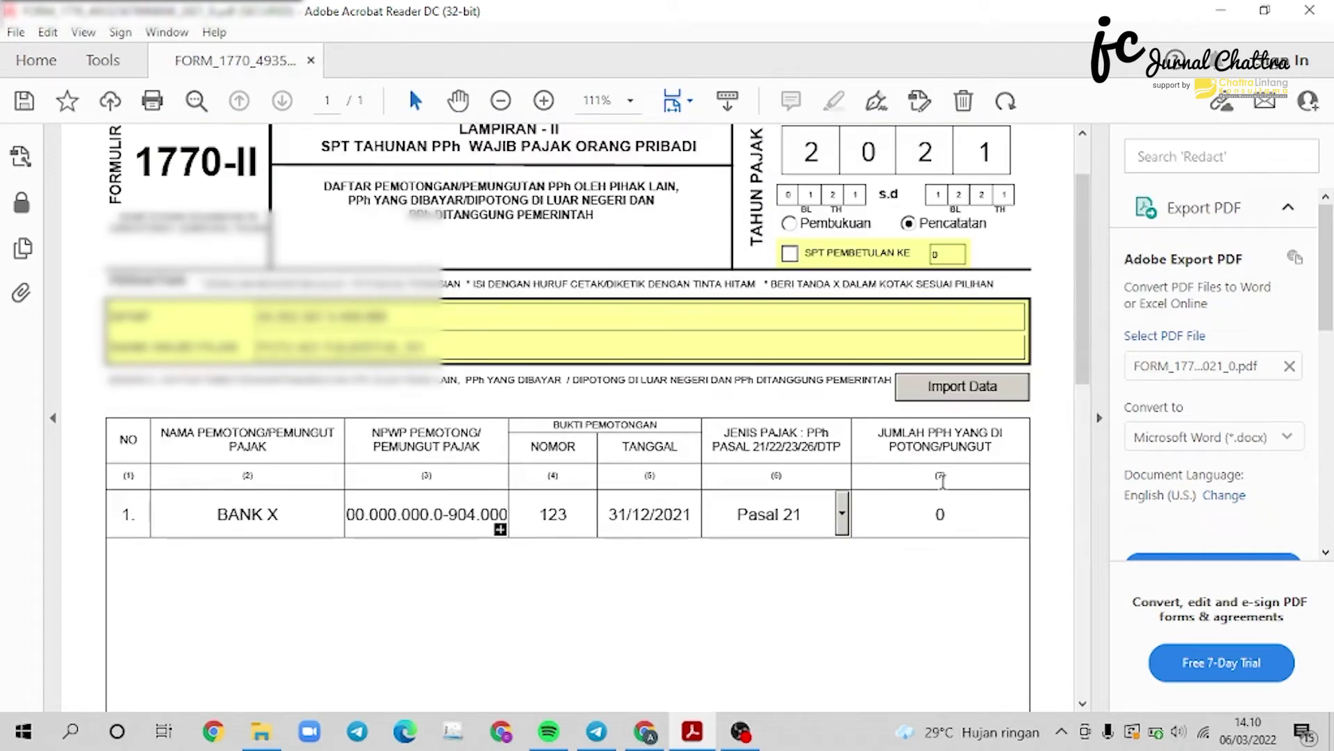
pyautogui.scroll(3, 942, 480)
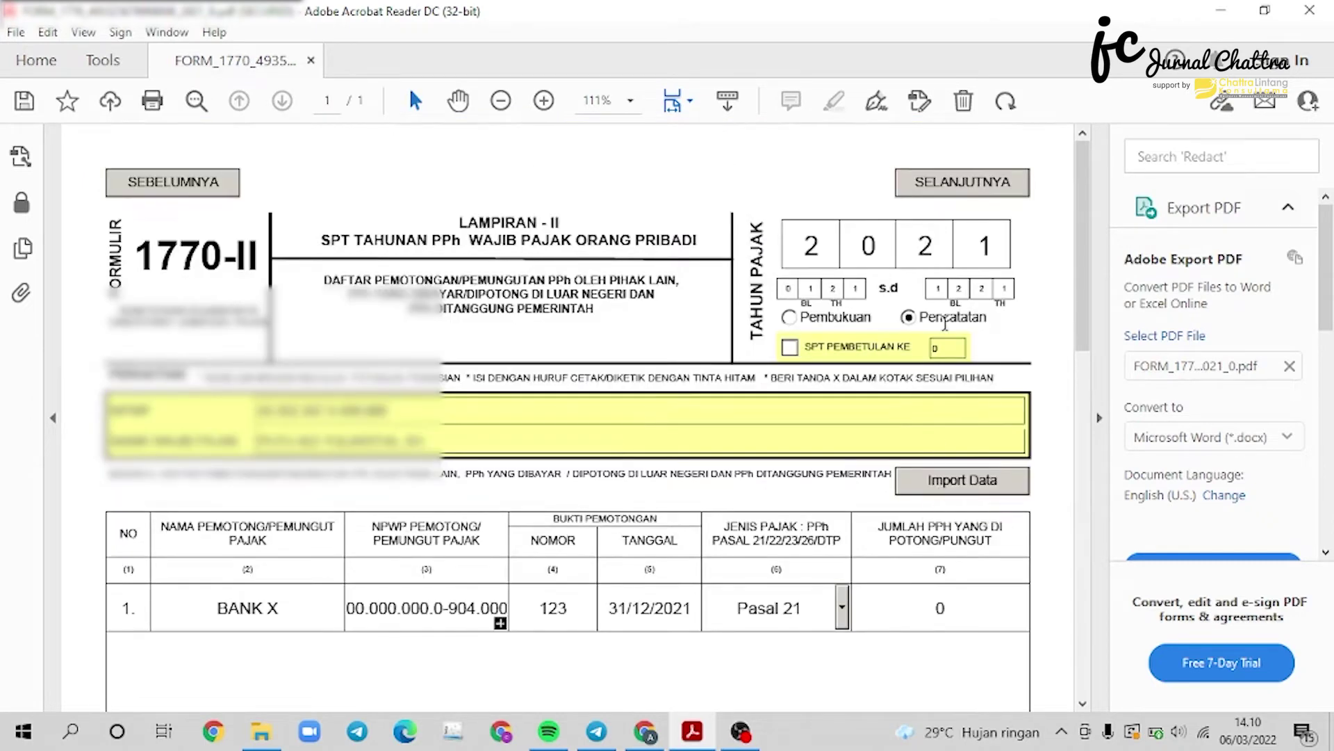
pyautogui.click(984, 195)
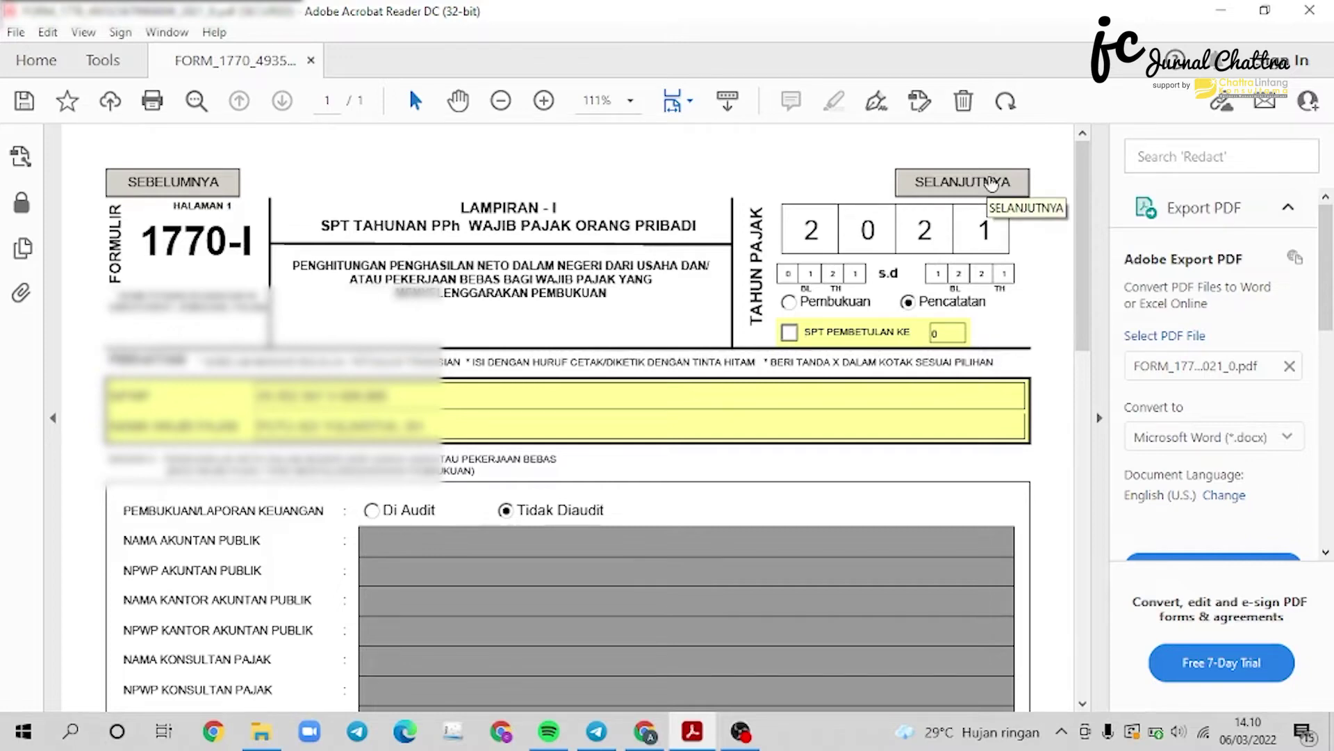
# Mark Pembukuan as the record-keeping method and scroll down to the Bagian B net income table.
pyautogui.click(788, 301)
pyautogui.scroll(-2, 661, 299)
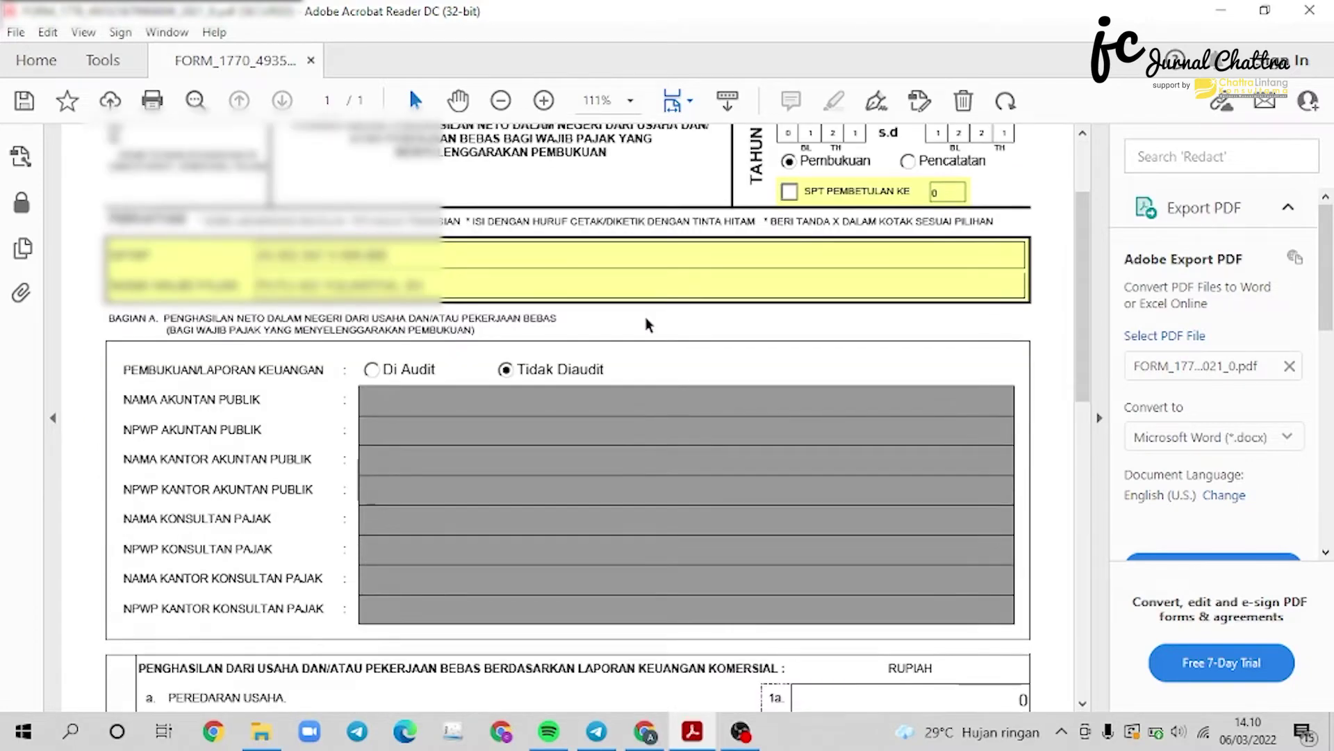
pyautogui.scroll(-2, 645, 317)
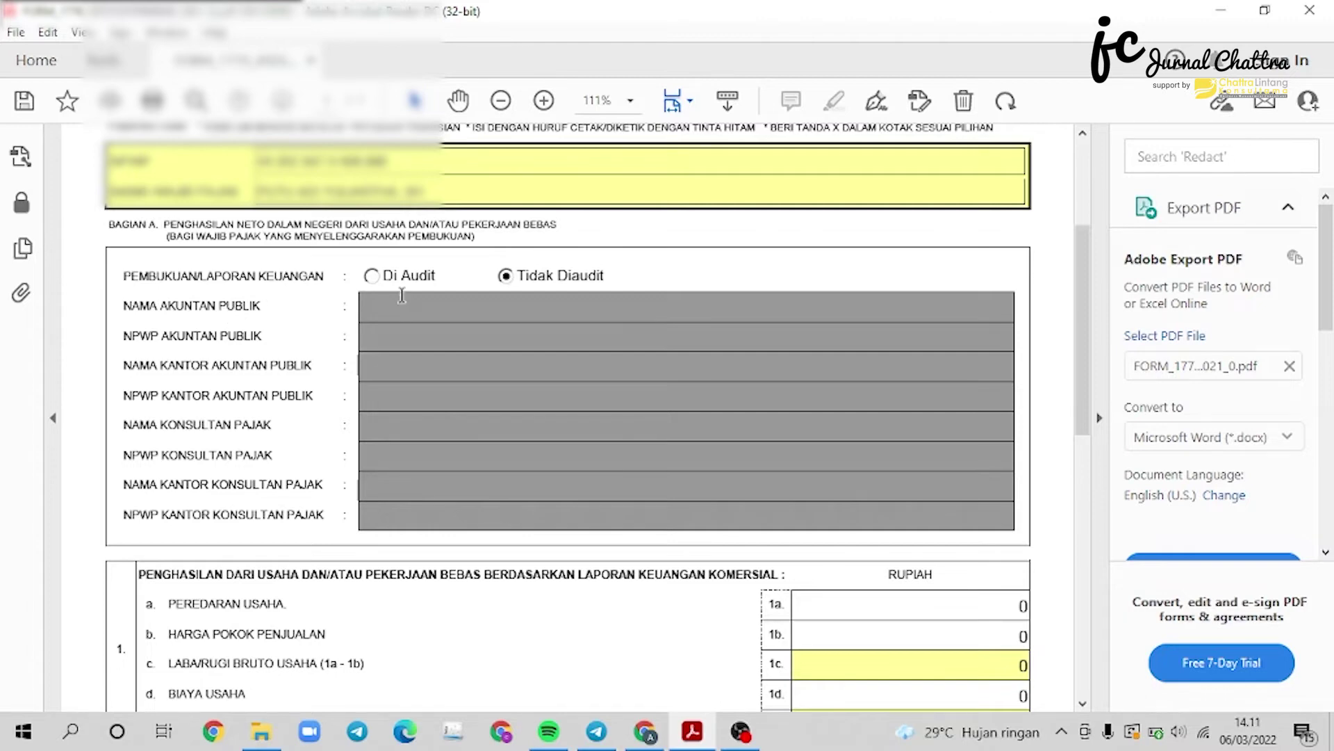
pyautogui.scroll(-4, 523, 347)
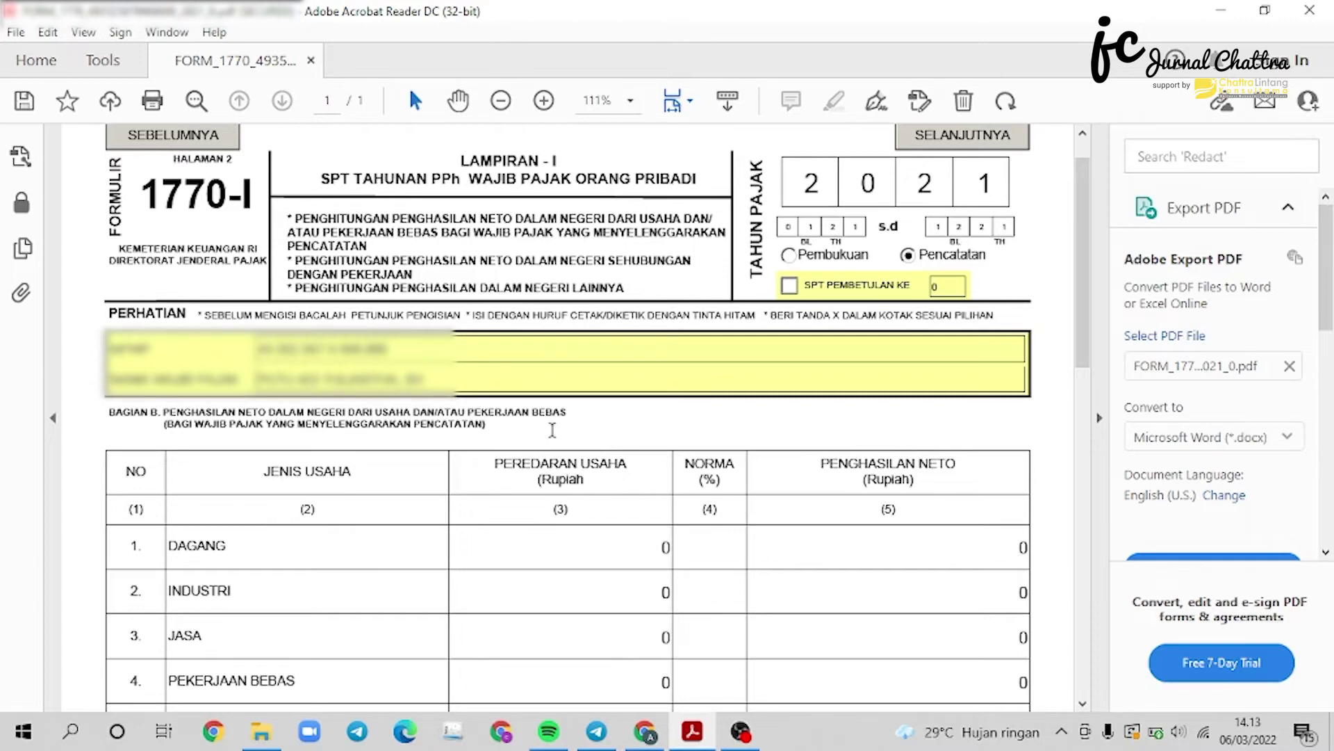
# Enter PEKERJAAN BEBAS turnover 100.000.000, norma 50% and net income 50.000.000 in row 4.
pyautogui.scroll(-3, 566, 438)
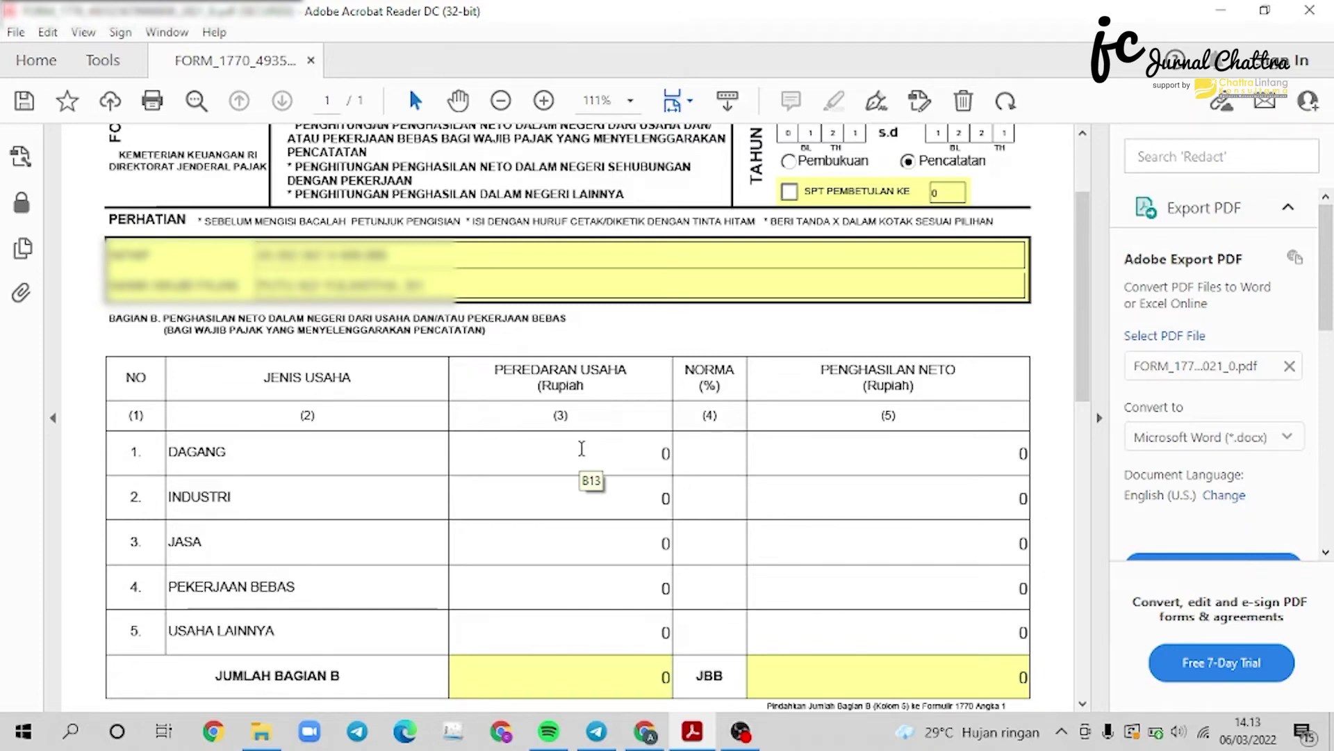
pyautogui.click(611, 587)
pyautogui.write('100.000.000')
pyautogui.press('Tab')
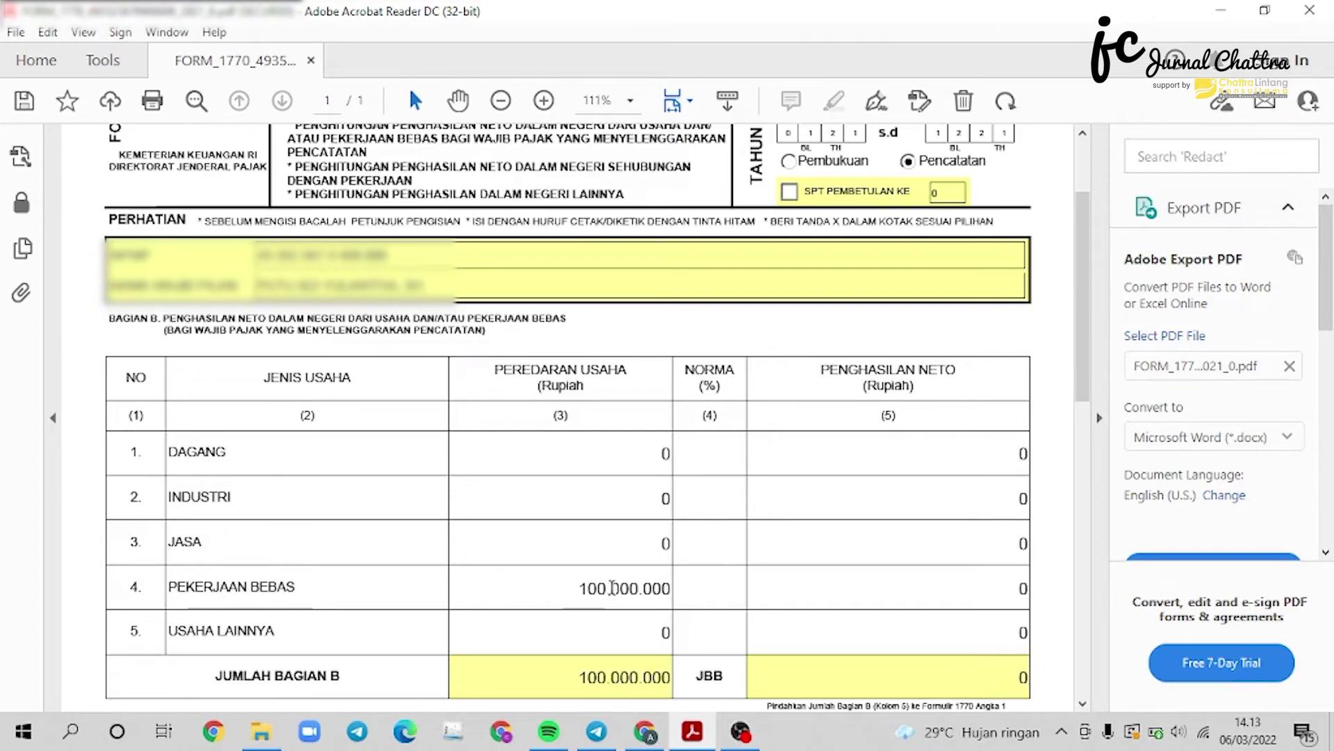
pyautogui.click(736, 584)
pyautogui.write('50')
pyautogui.click(812, 585)
pyautogui.write('50000000')
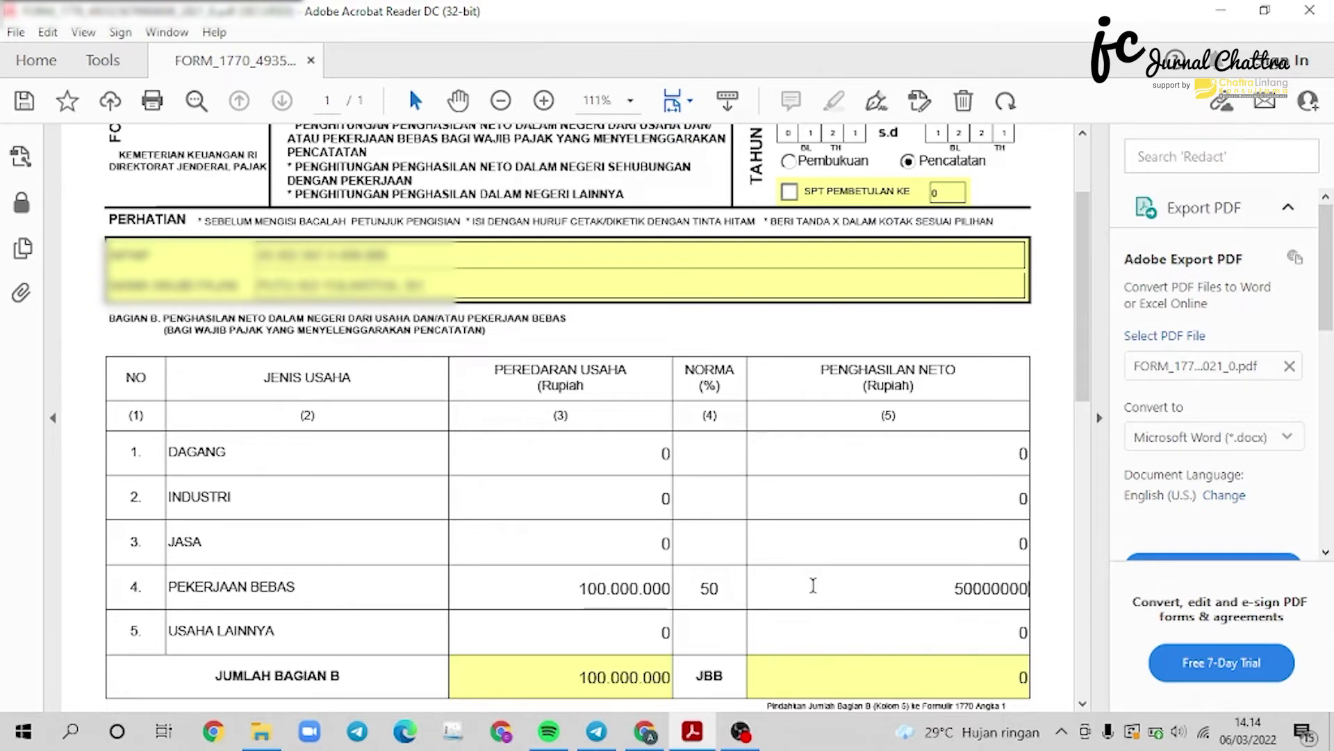
pyautogui.press('Return')
pyautogui.scroll(-3, 414, 405)
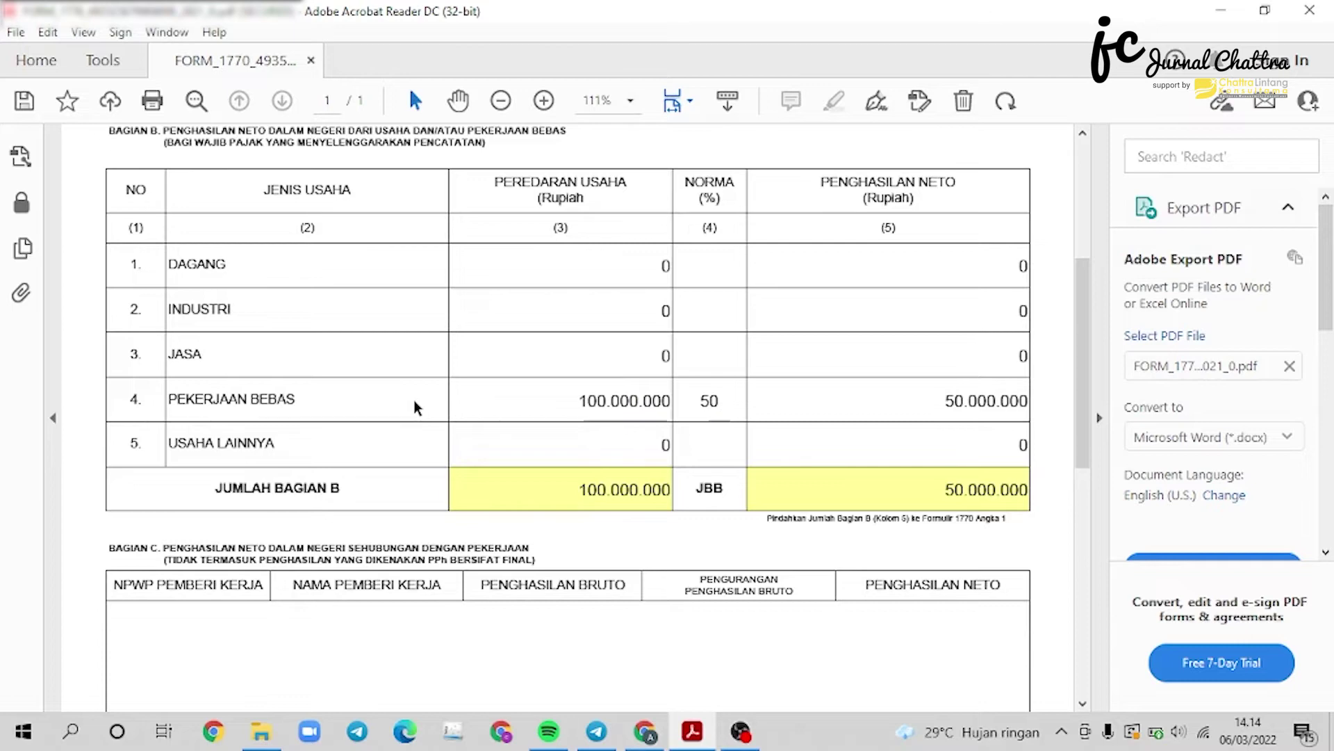
# Add a Bagian C employer row with the employer's NPWP and the name BANK X.
pyautogui.scroll(-1, 463, 378)
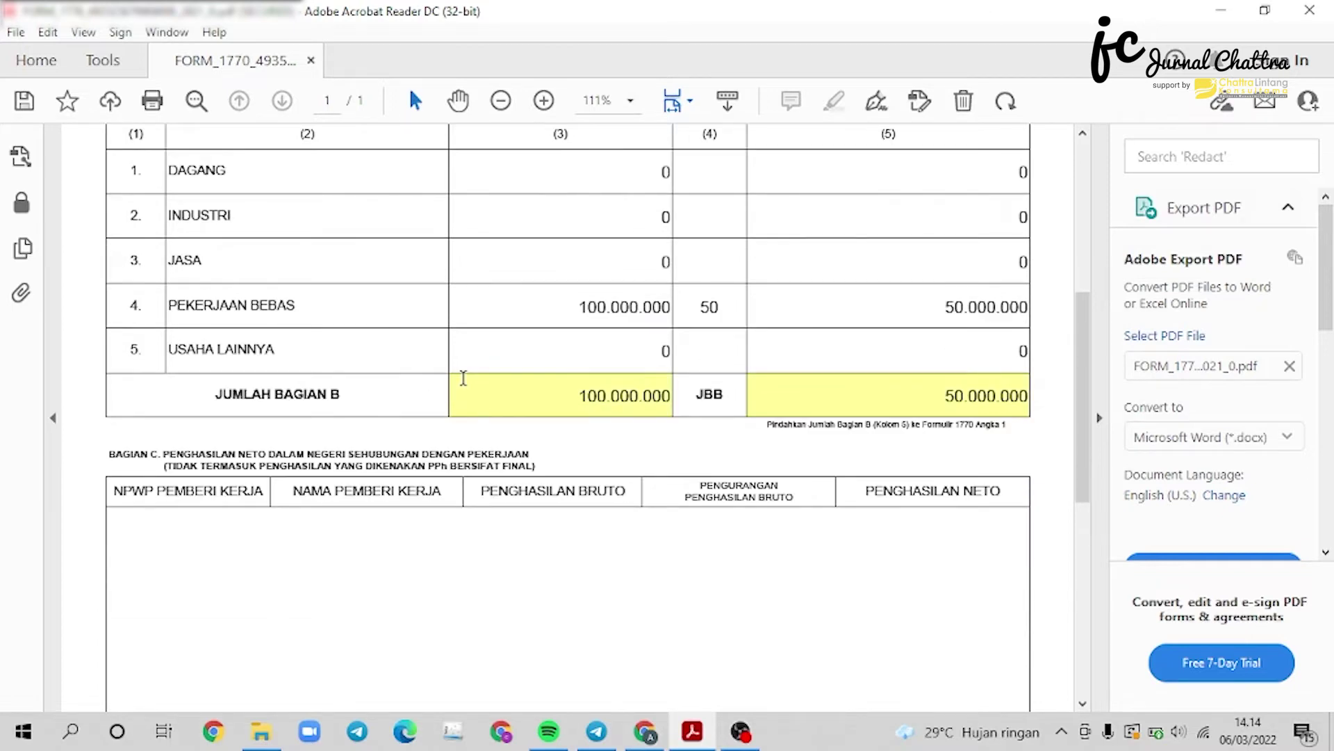
pyautogui.scroll(-2, 464, 379)
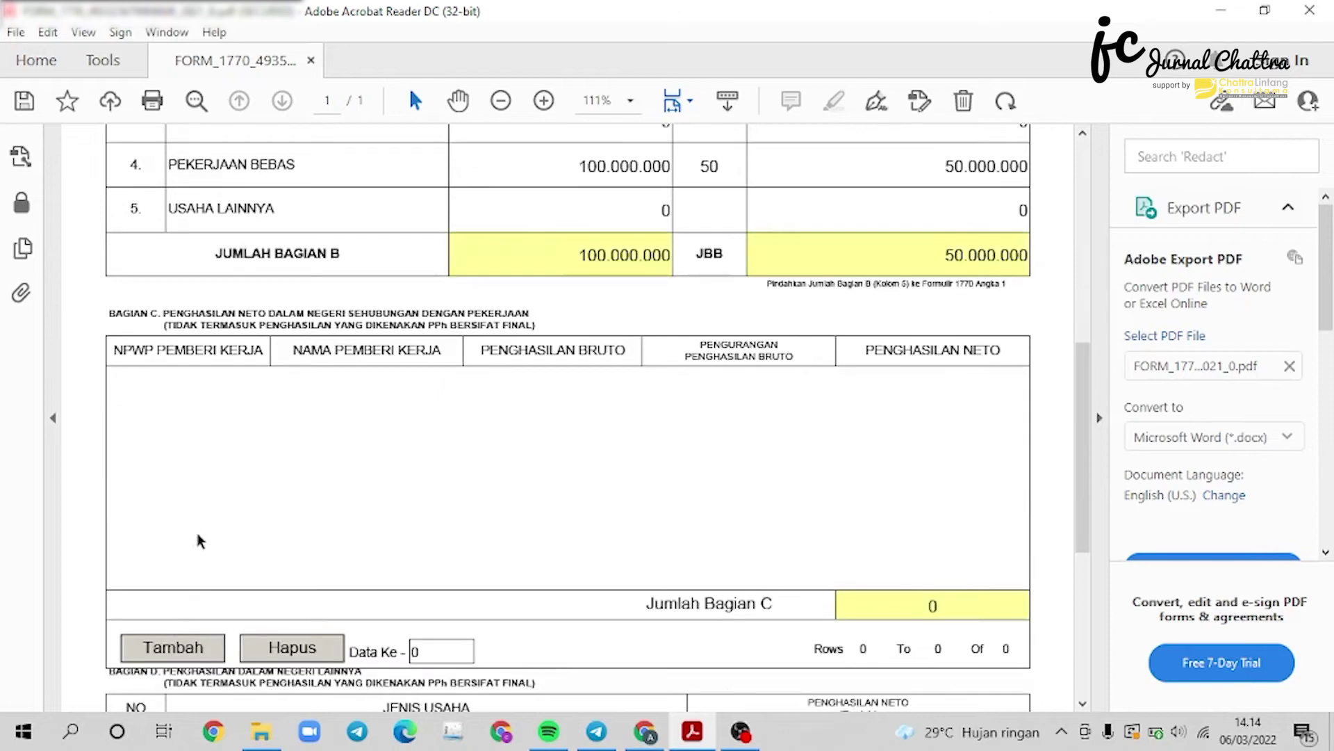
pyautogui.click(178, 651)
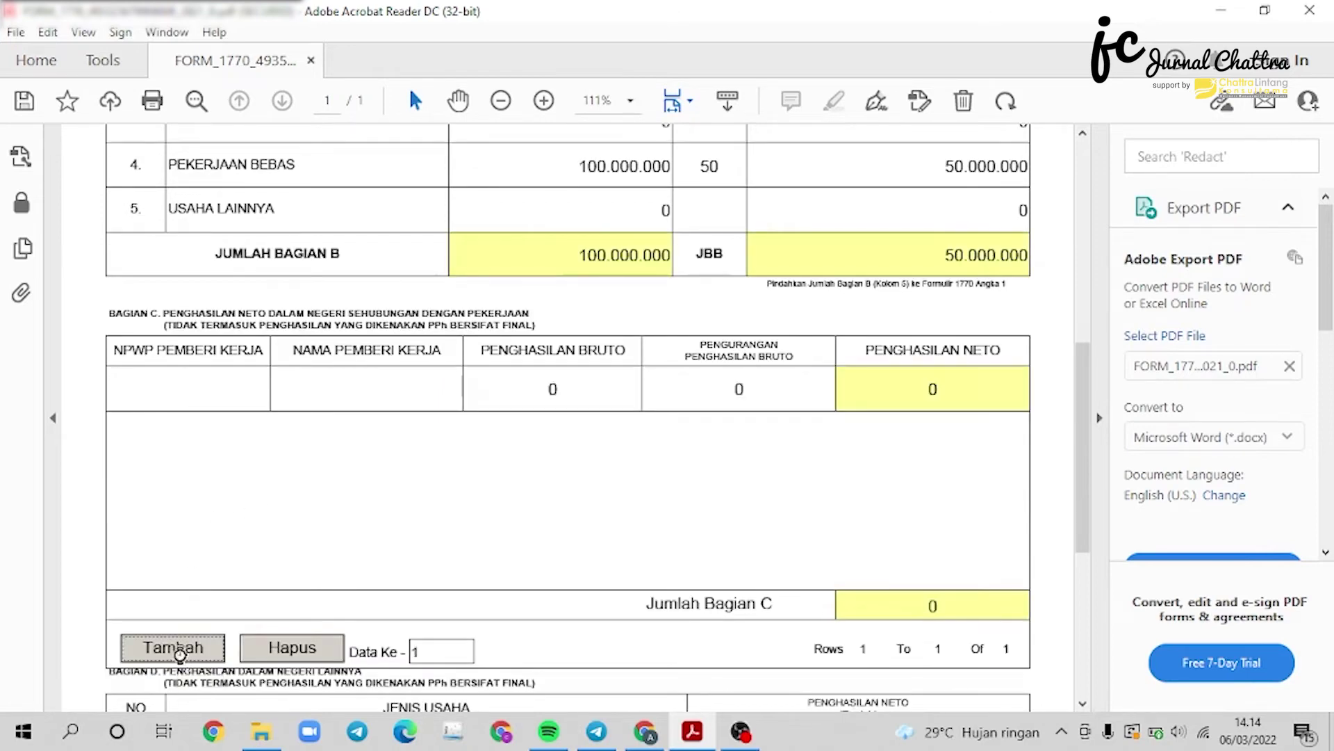
pyautogui.click(207, 385)
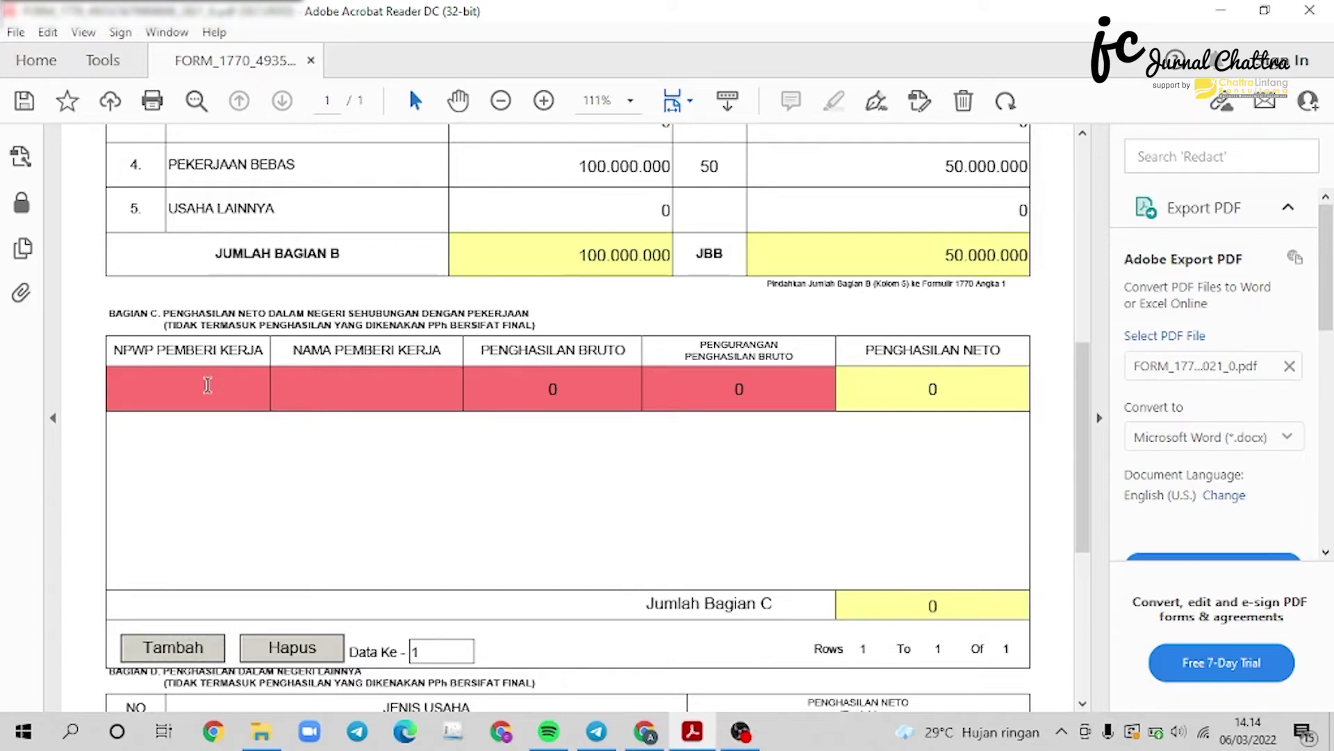
pyautogui.write('000000000904')
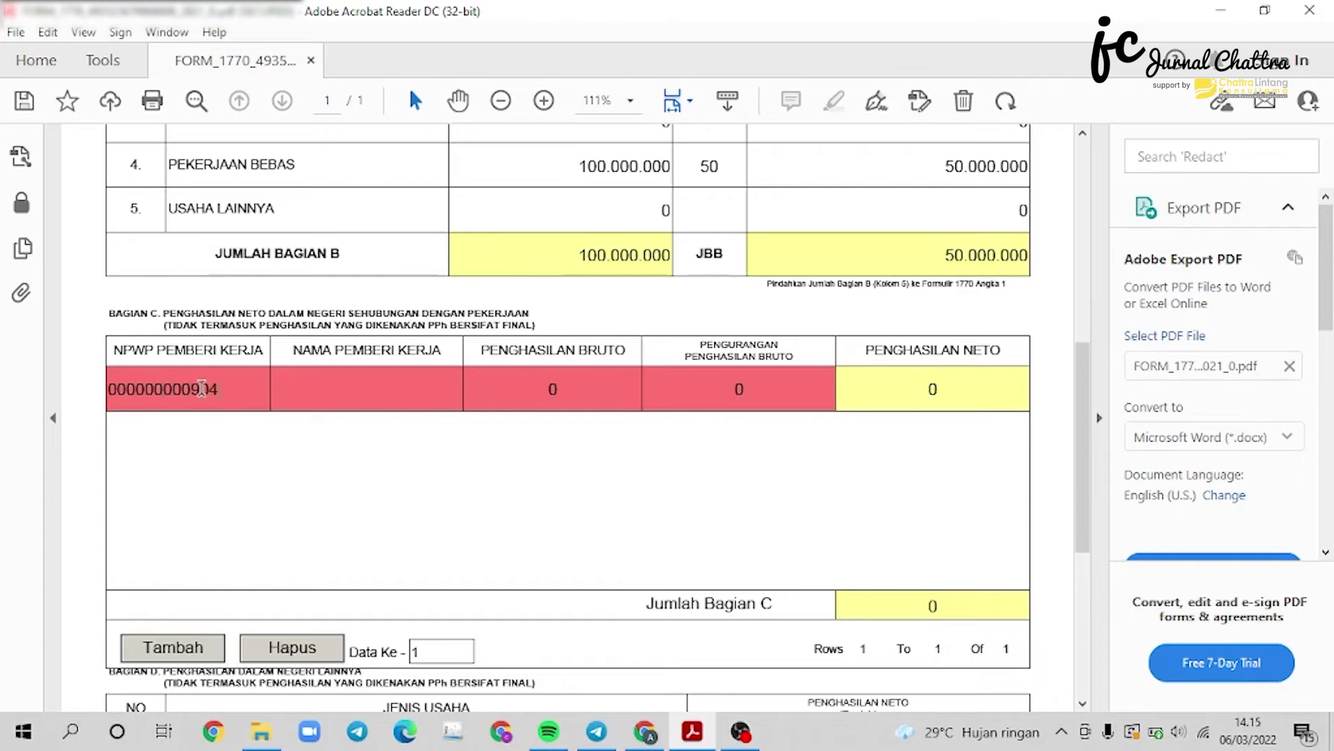
pyautogui.write('000')
pyautogui.click(452, 400)
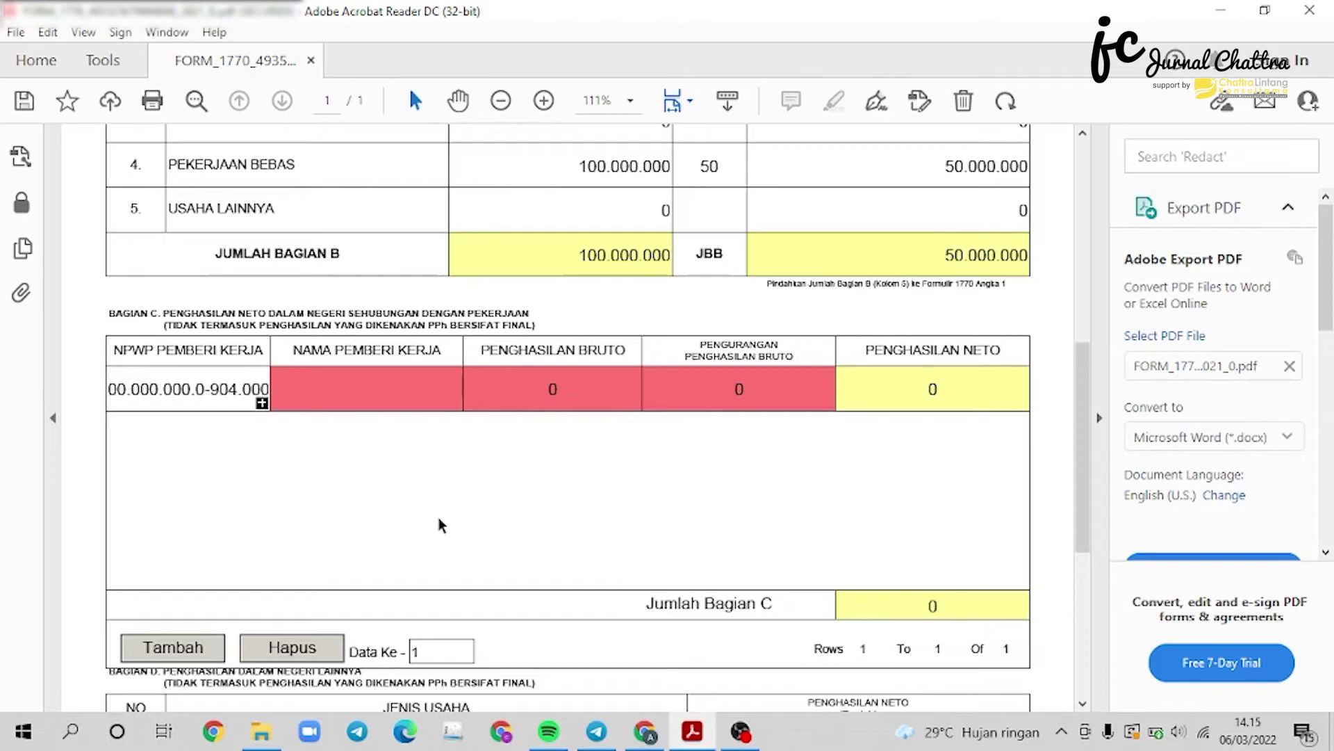
pyautogui.write('BANK X')
# Enter 60.000.000 gross income and a 3.000.000 deduction for the BANK X row.
pyautogui.click(596, 383)
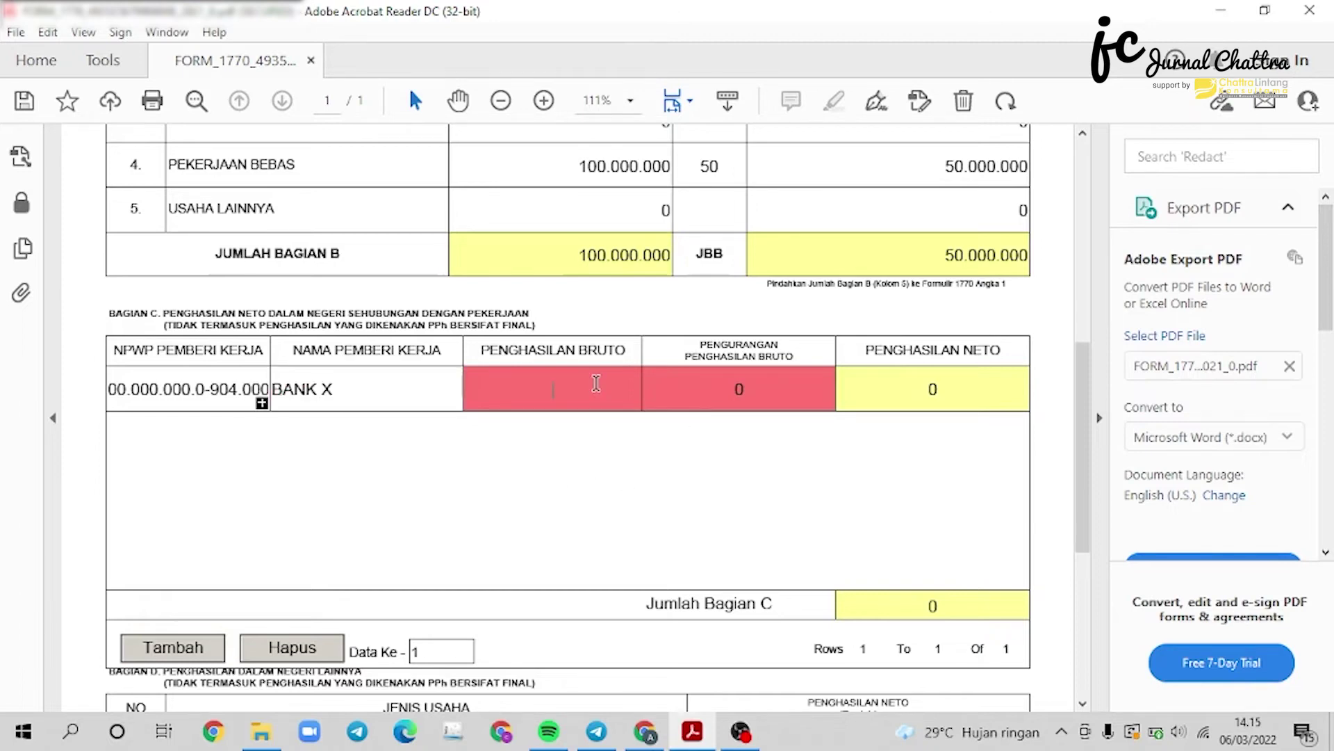
pyautogui.write('60.')
pyautogui.write('000.000')
pyautogui.press('Return')
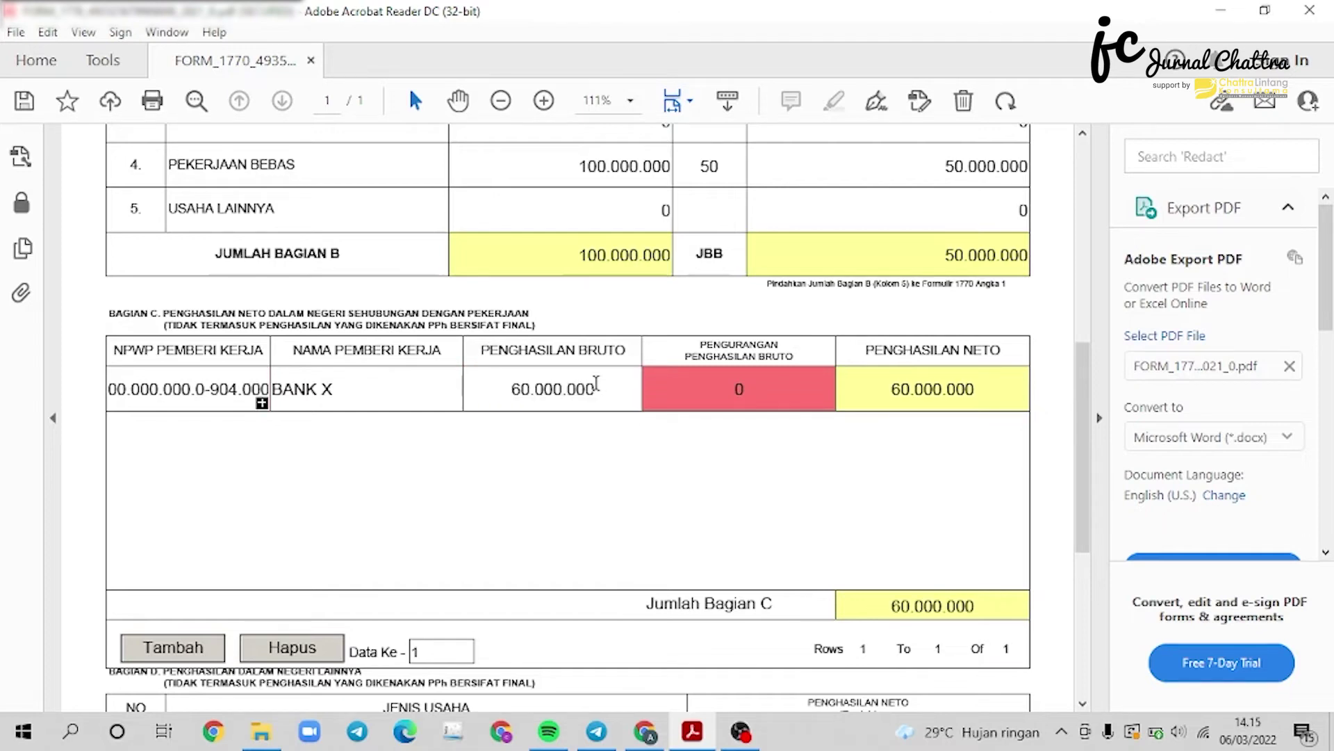
pyautogui.click(740, 389)
pyautogui.write('3.000.')
pyautogui.write('000000')
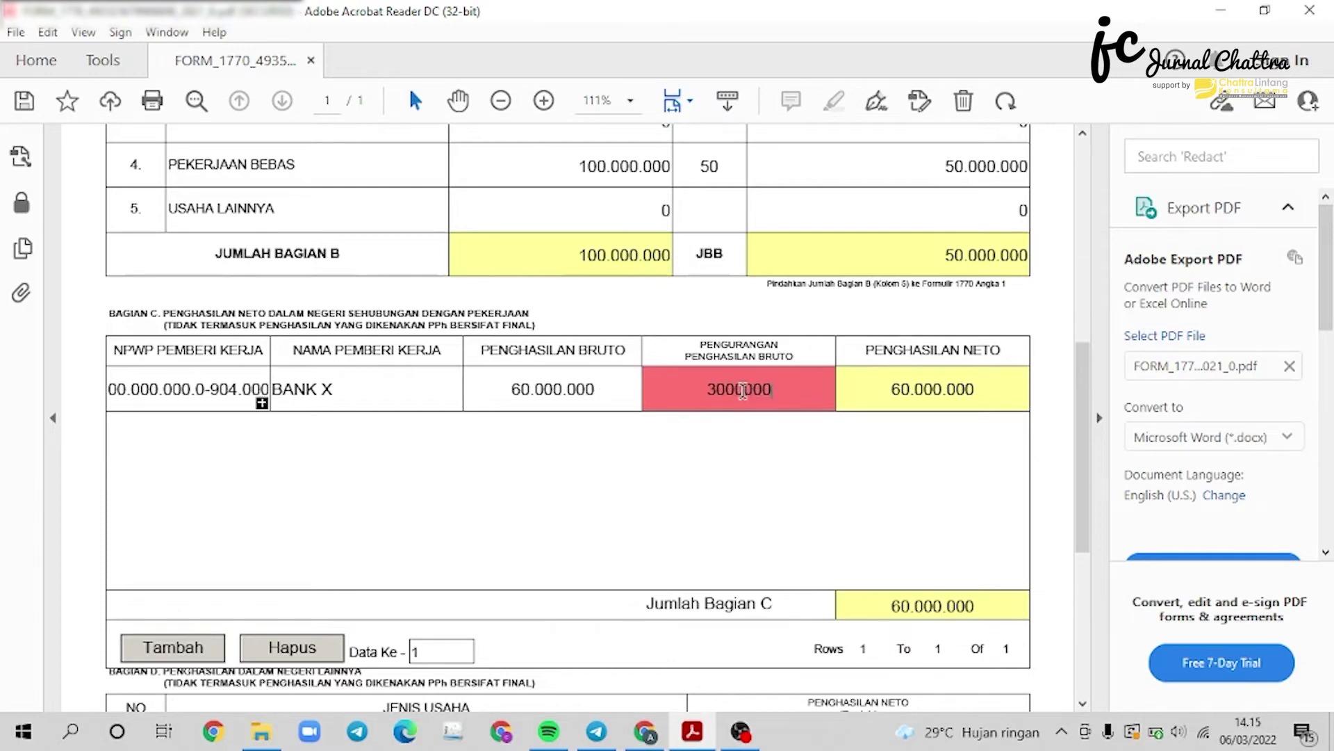
pyautogui.press('Return')
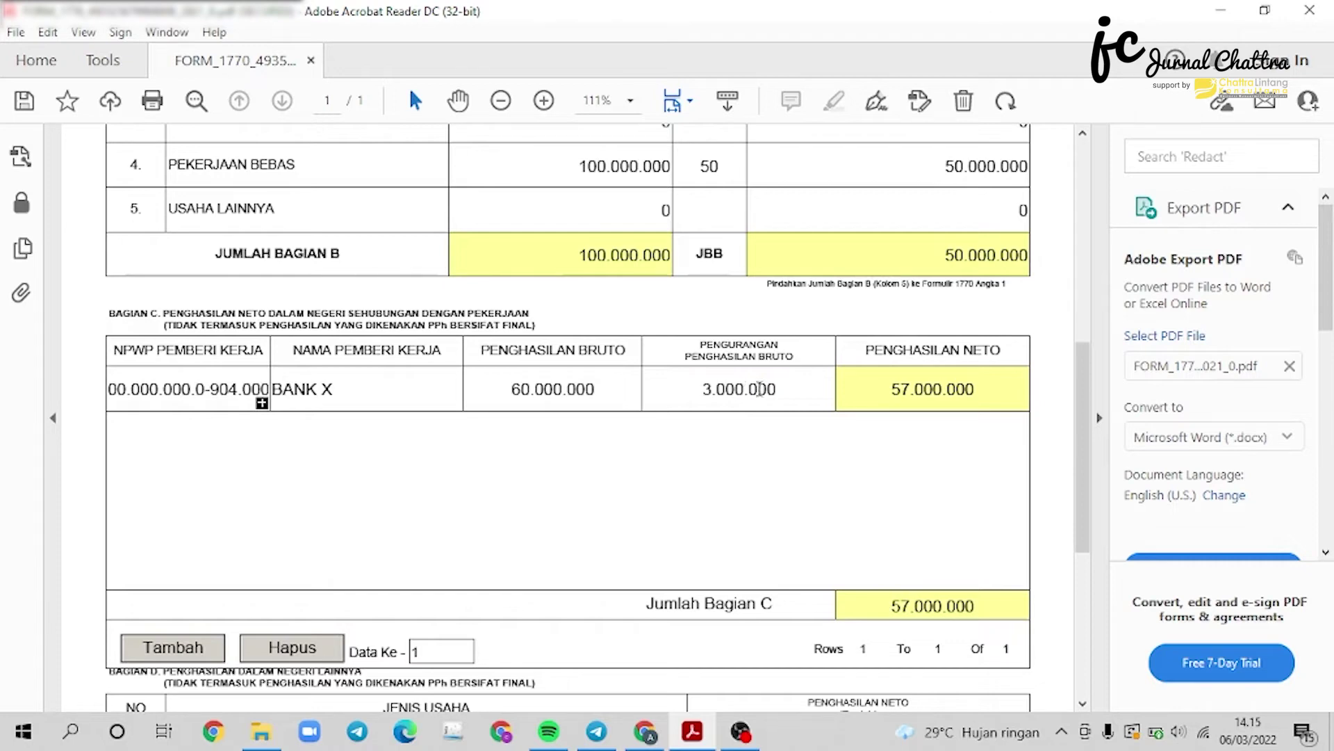
pyautogui.scroll(-2, 836, 361)
# Replace the Bagian D SEWA amount with 50.000.000 and return up to the main 1770 form.
pyautogui.scroll(-3, 836, 361)
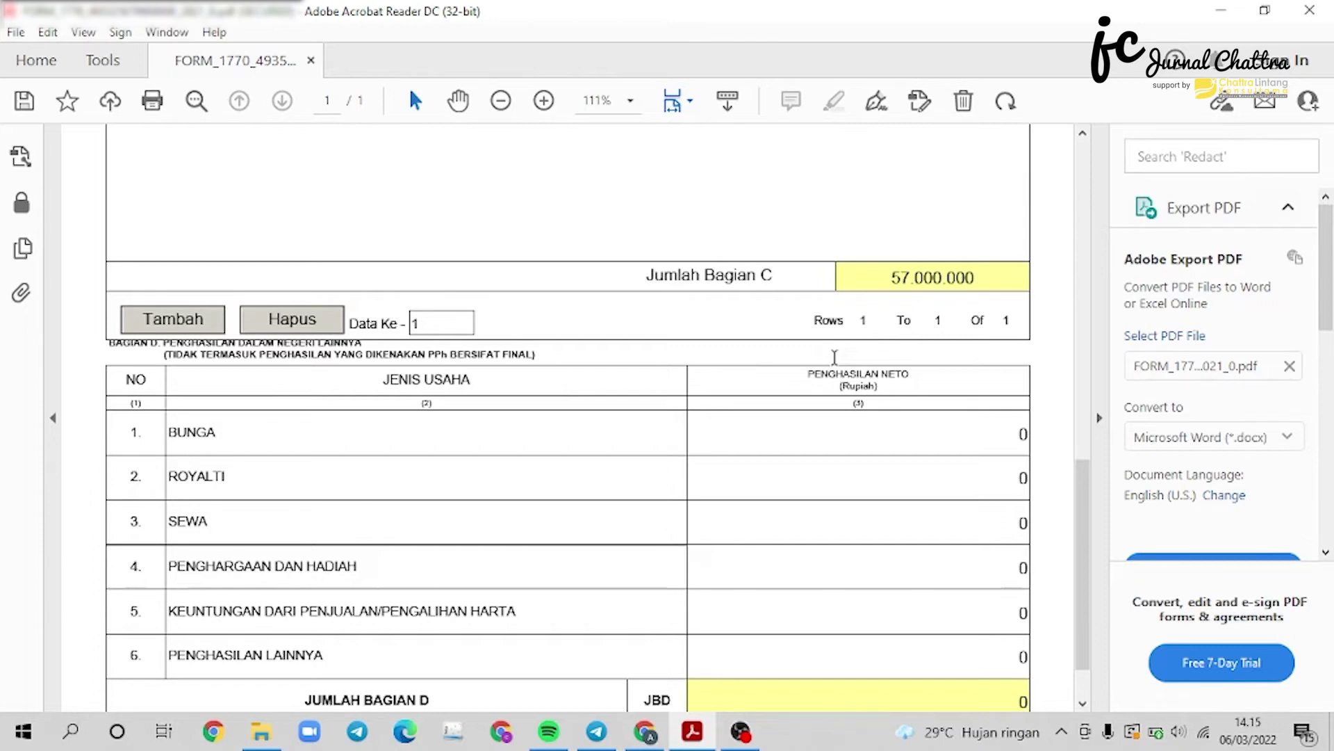
pyautogui.scroll(-1, 835, 357)
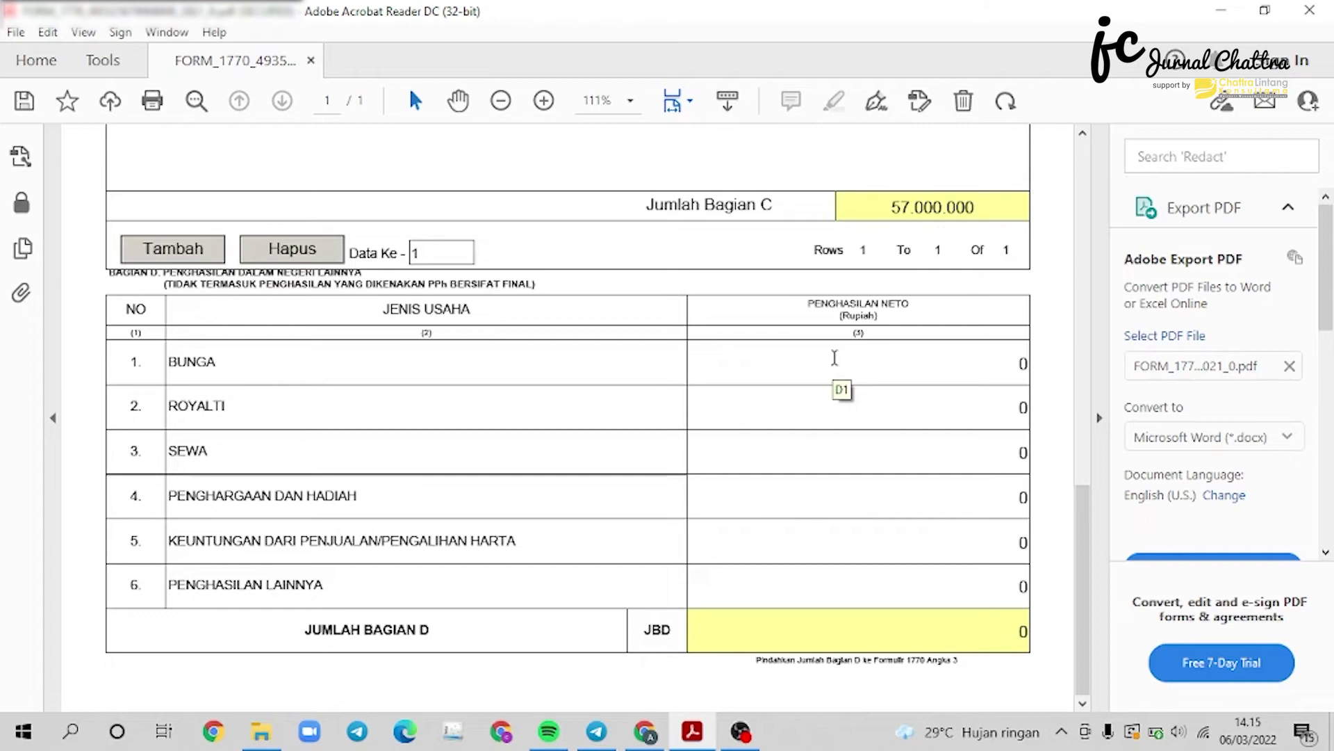
pyautogui.click(879, 456)
pyautogui.doubleClick(878, 457)
pyautogui.write('50000000')
pyautogui.press('Return')
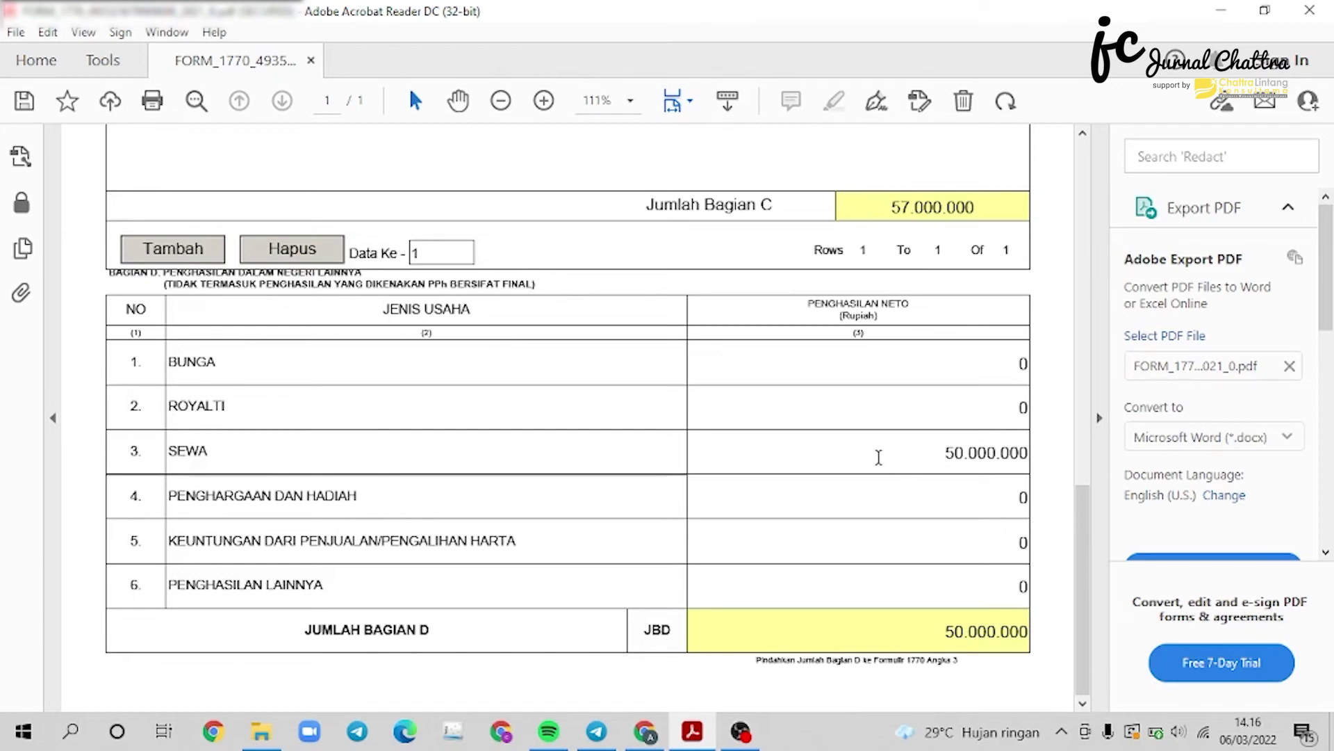
pyautogui.scroll(15, 839, 300)
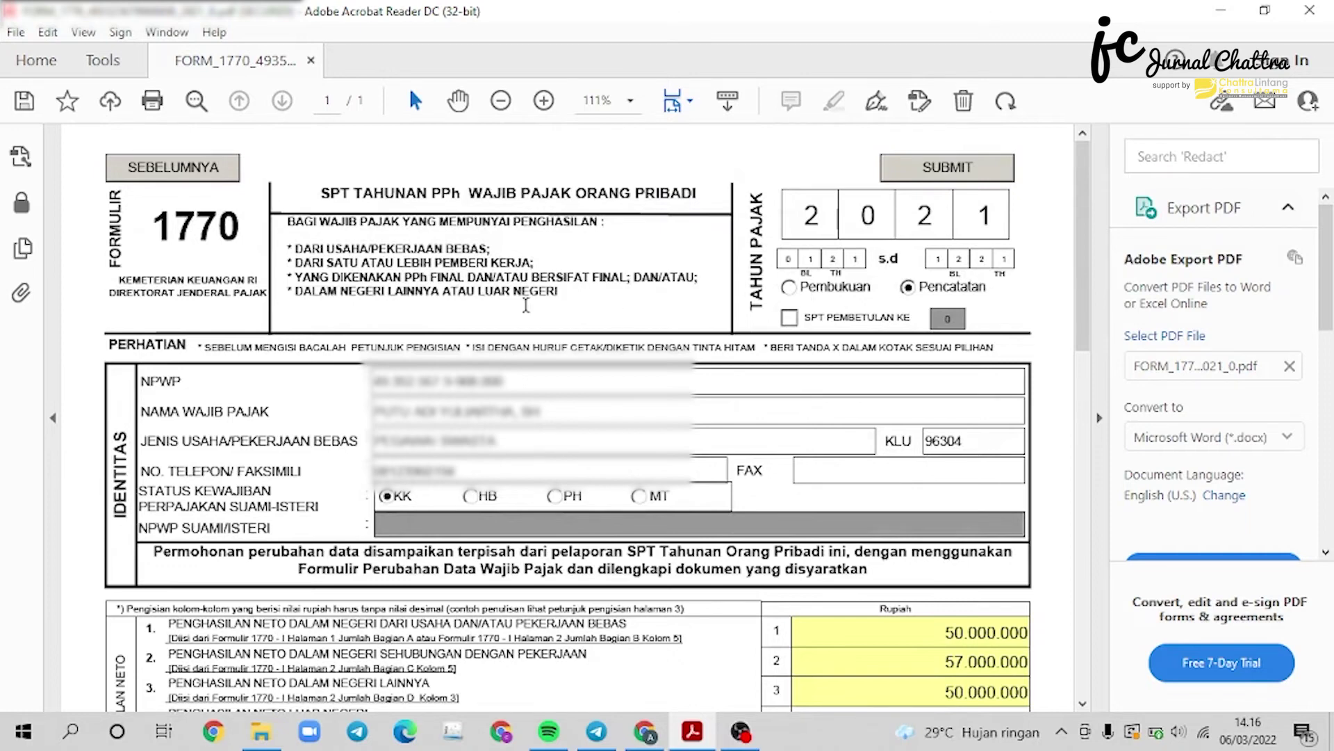
pyautogui.scroll(-5, 380, 293)
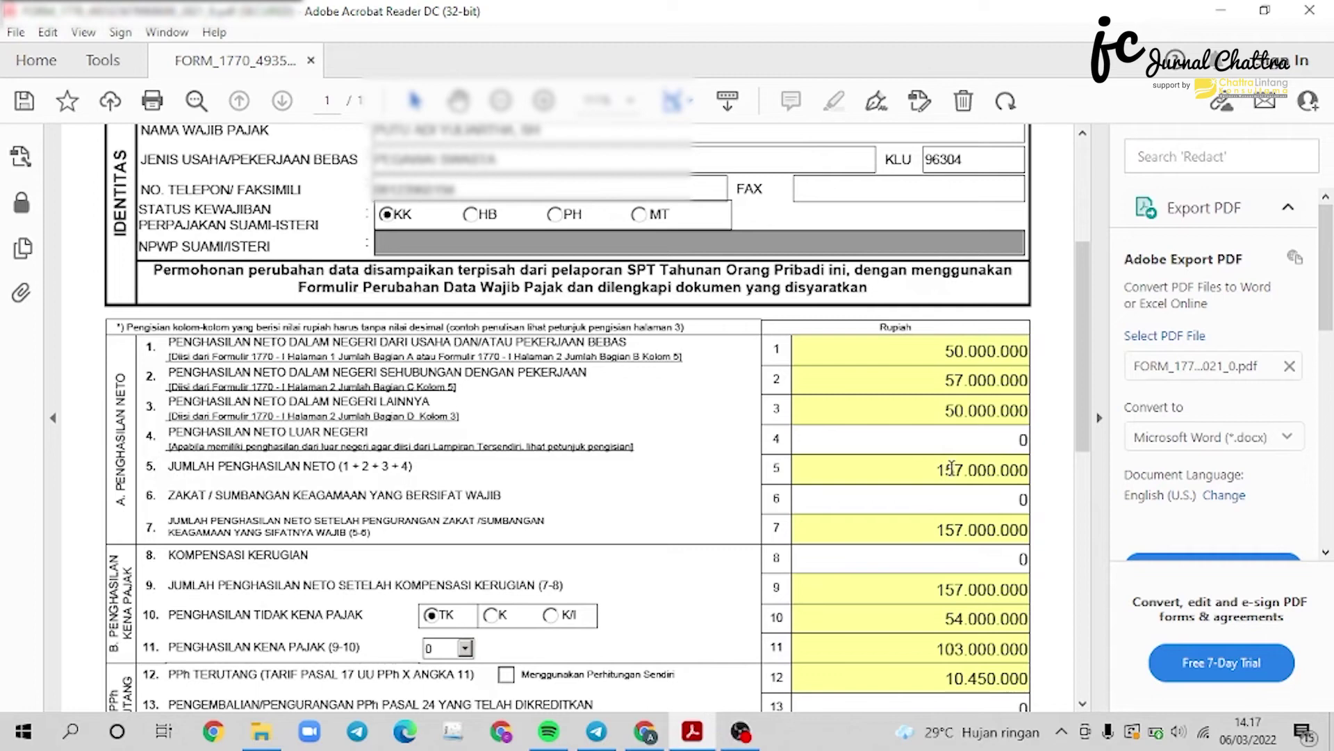
pyautogui.scroll(-3, 952, 468)
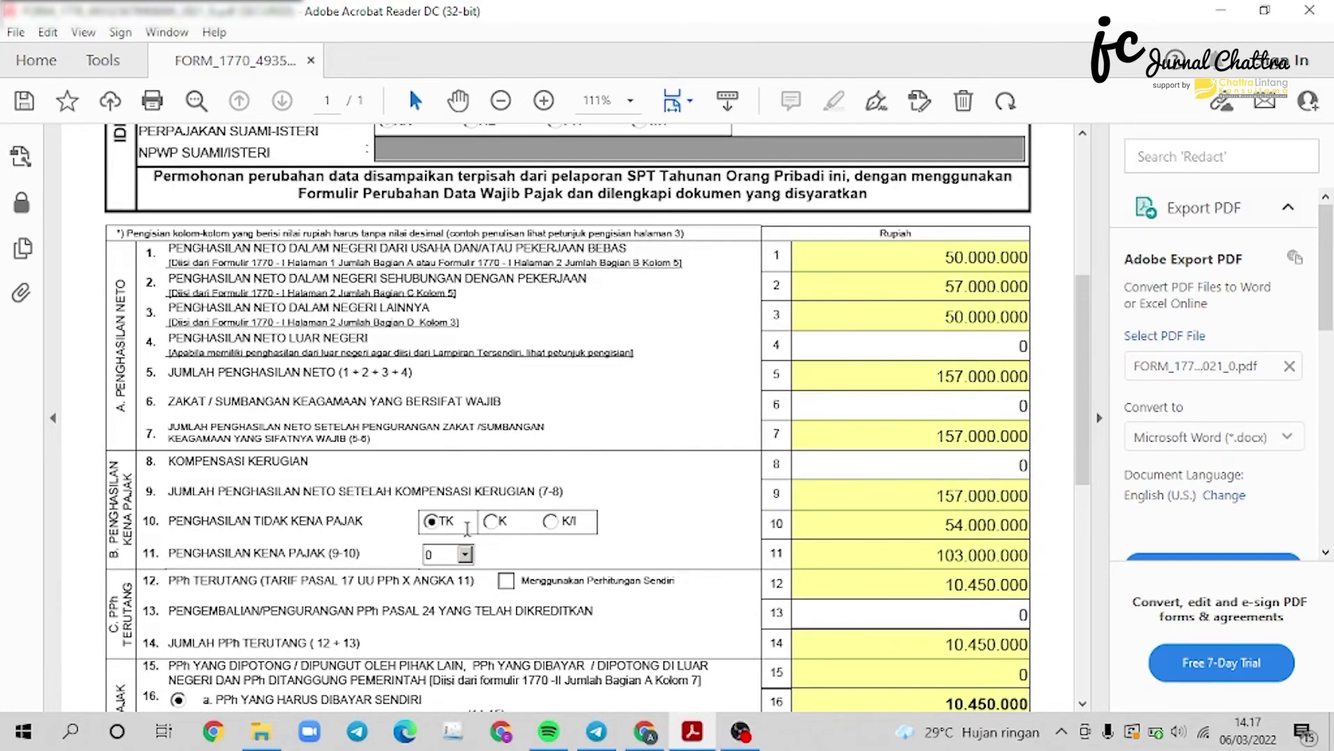
# Set the PTKP status to K with 1 dependent (K/1).
pyautogui.click(493, 521)
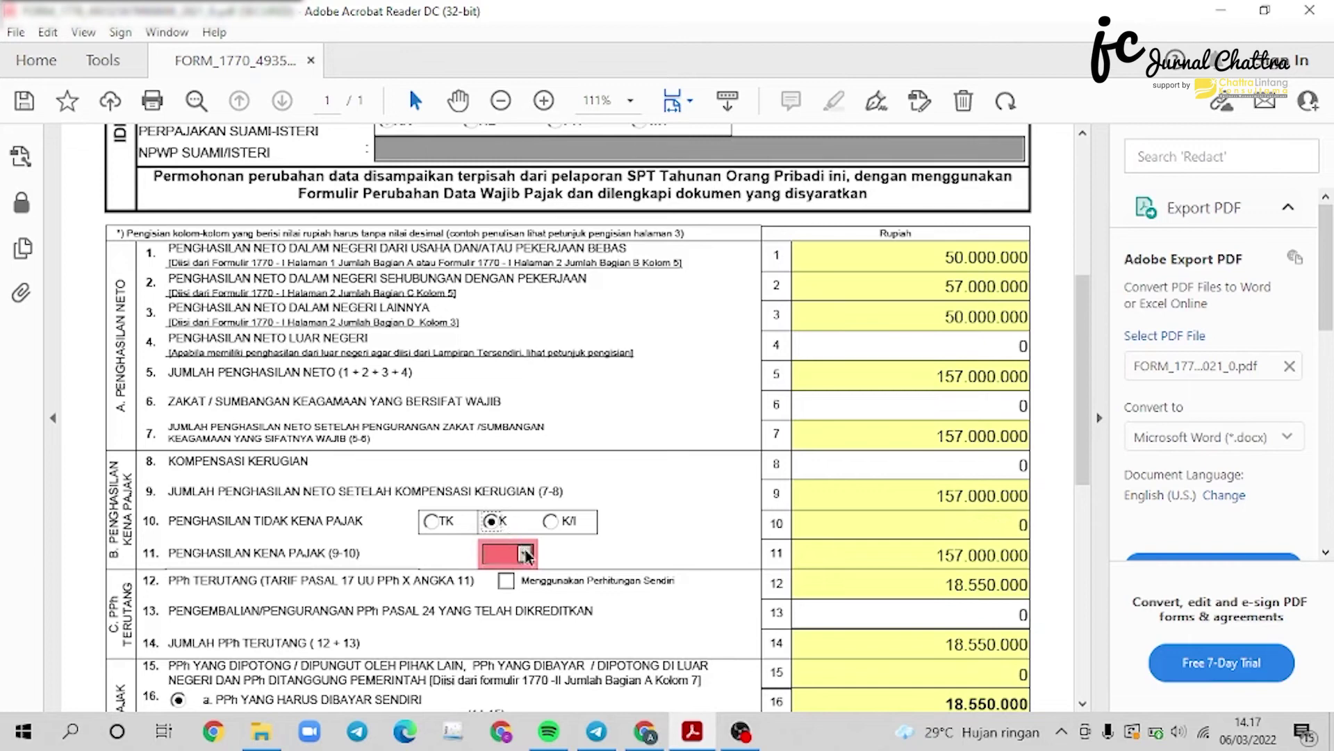
pyautogui.click(525, 554)
pyautogui.click(518, 586)
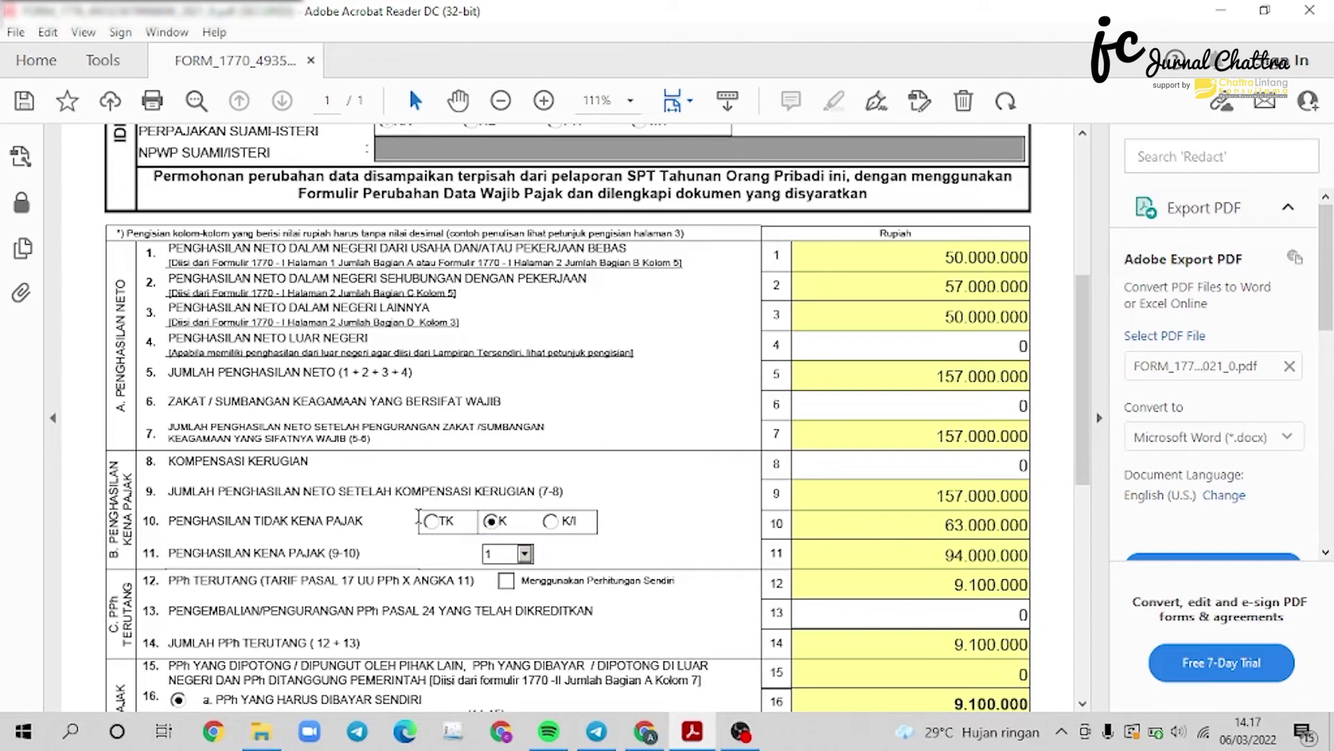
pyautogui.scroll(-3, 182, 529)
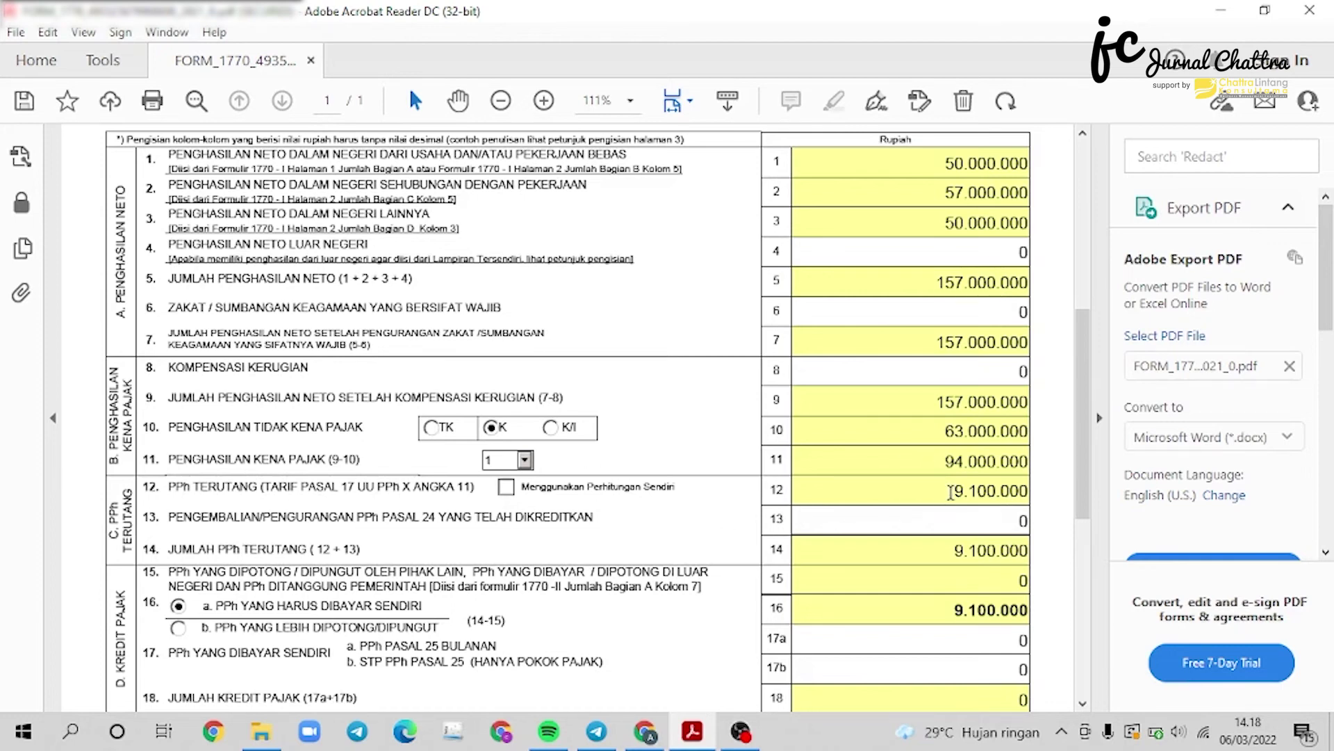
# Set the line 19 Tgl Lunas date to 06/03/2022 after the future-date warning.
pyautogui.scroll(-3, 947, 497)
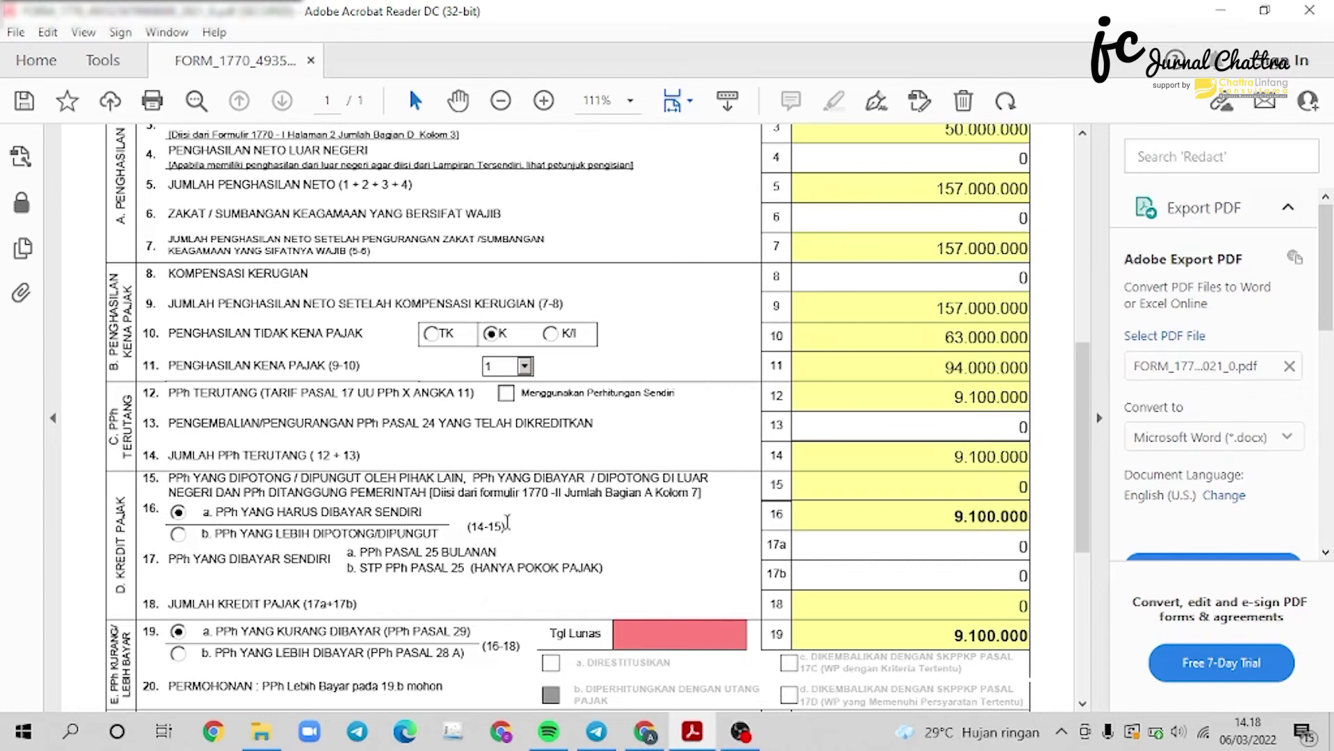
pyautogui.scroll(-3, 906, 520)
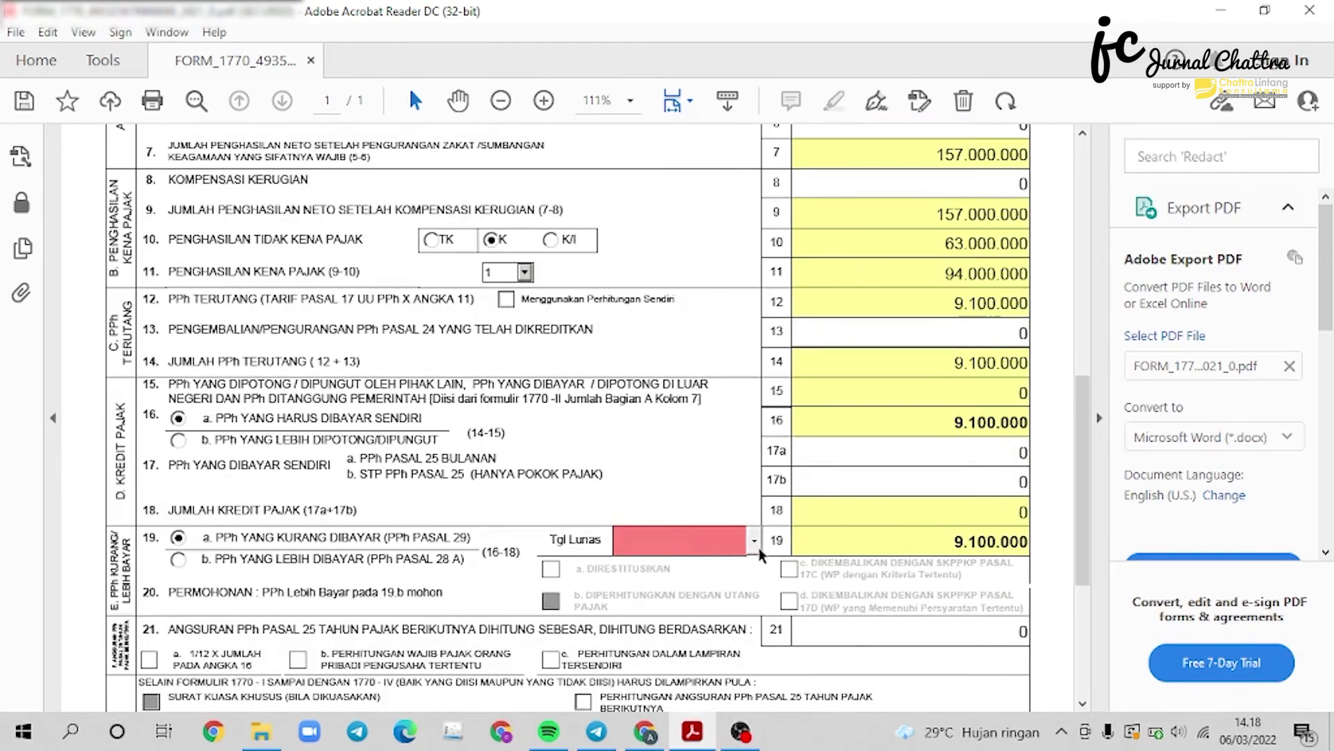
pyautogui.click(754, 541)
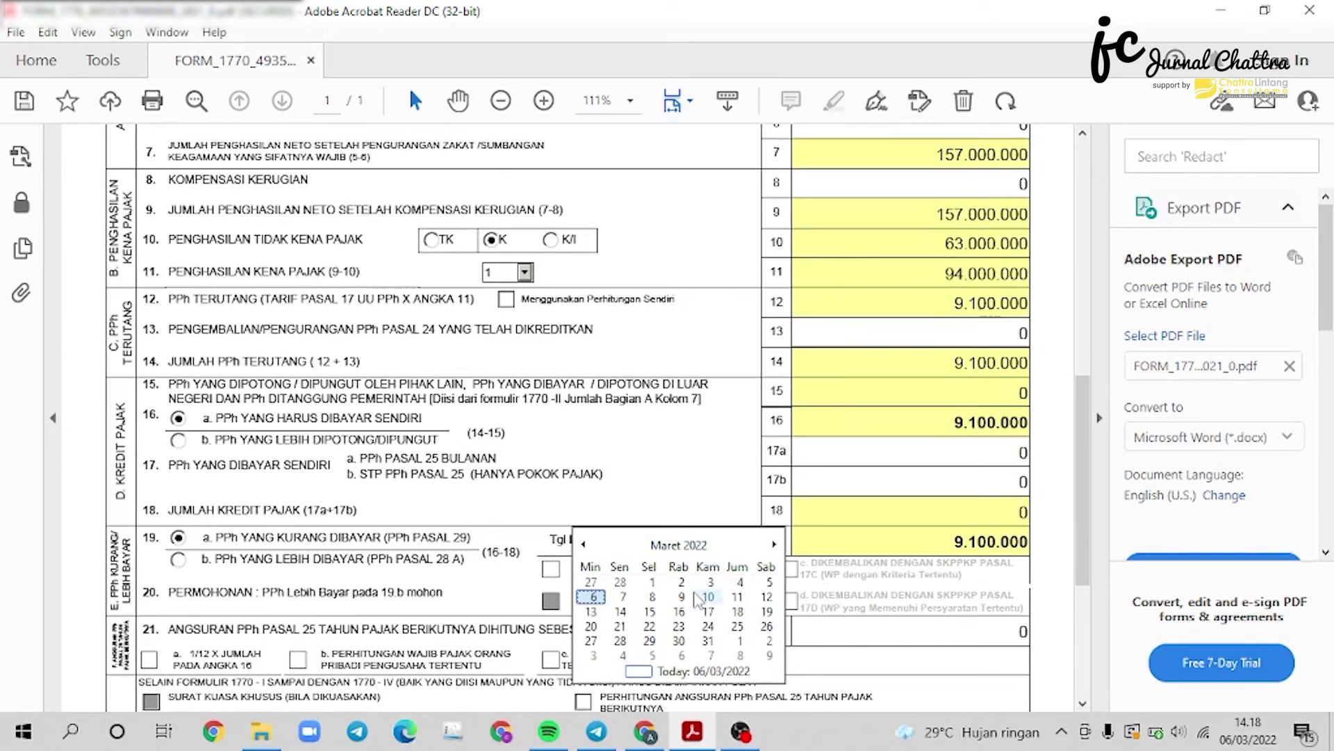
pyautogui.click(629, 598)
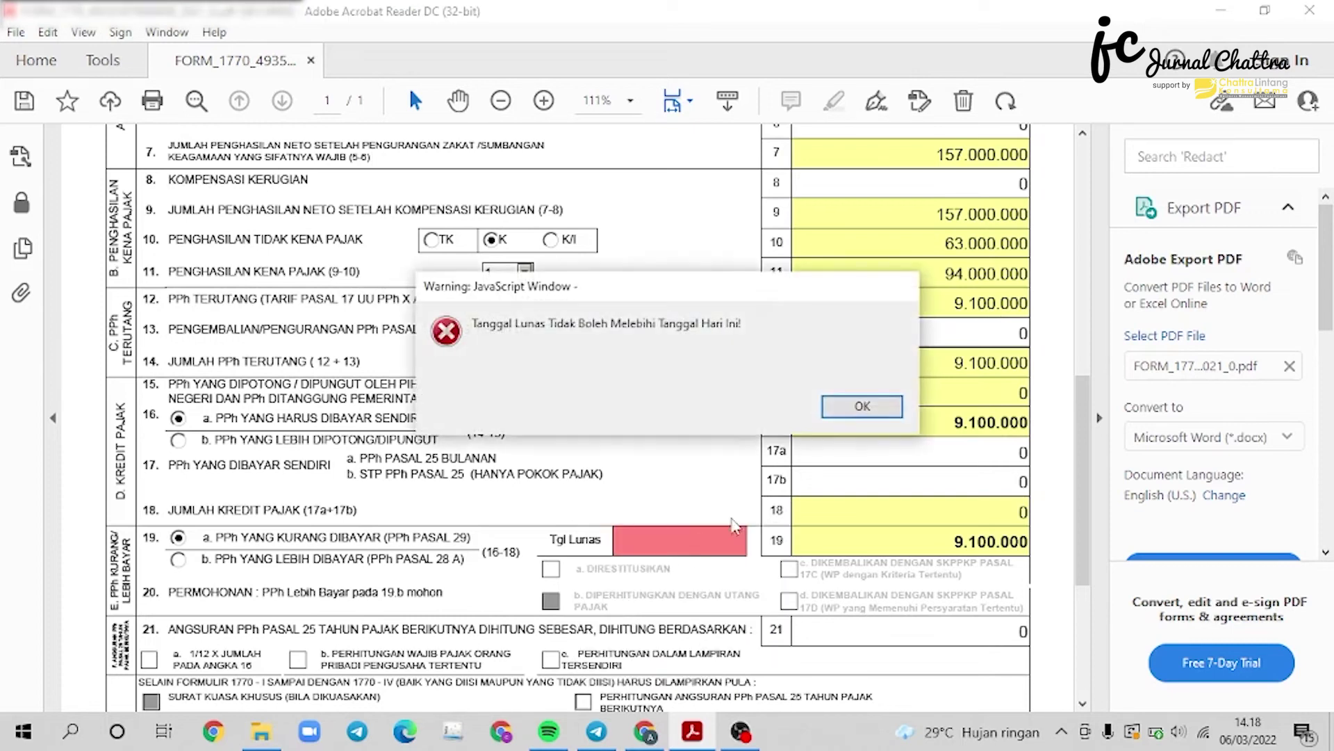
pyautogui.click(859, 406)
pyautogui.click(757, 542)
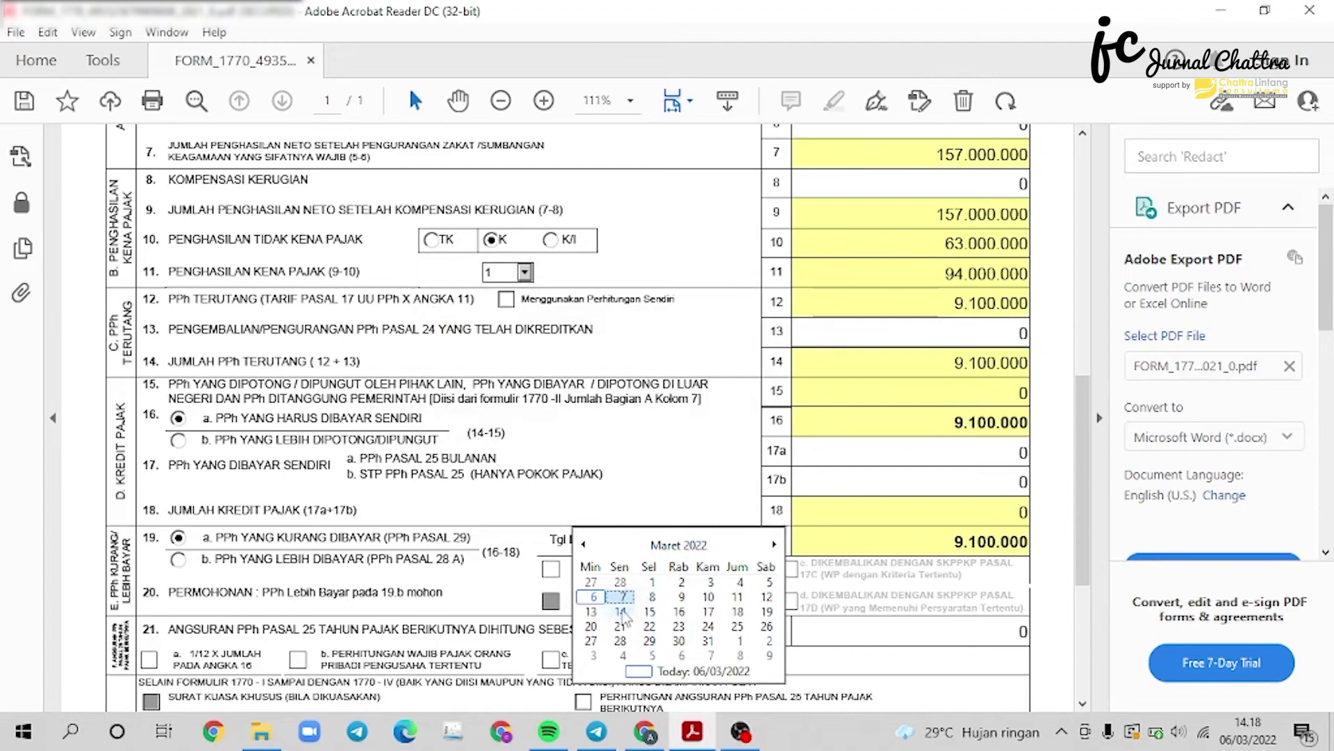
pyautogui.click(593, 596)
pyautogui.scroll(-3, 753, 569)
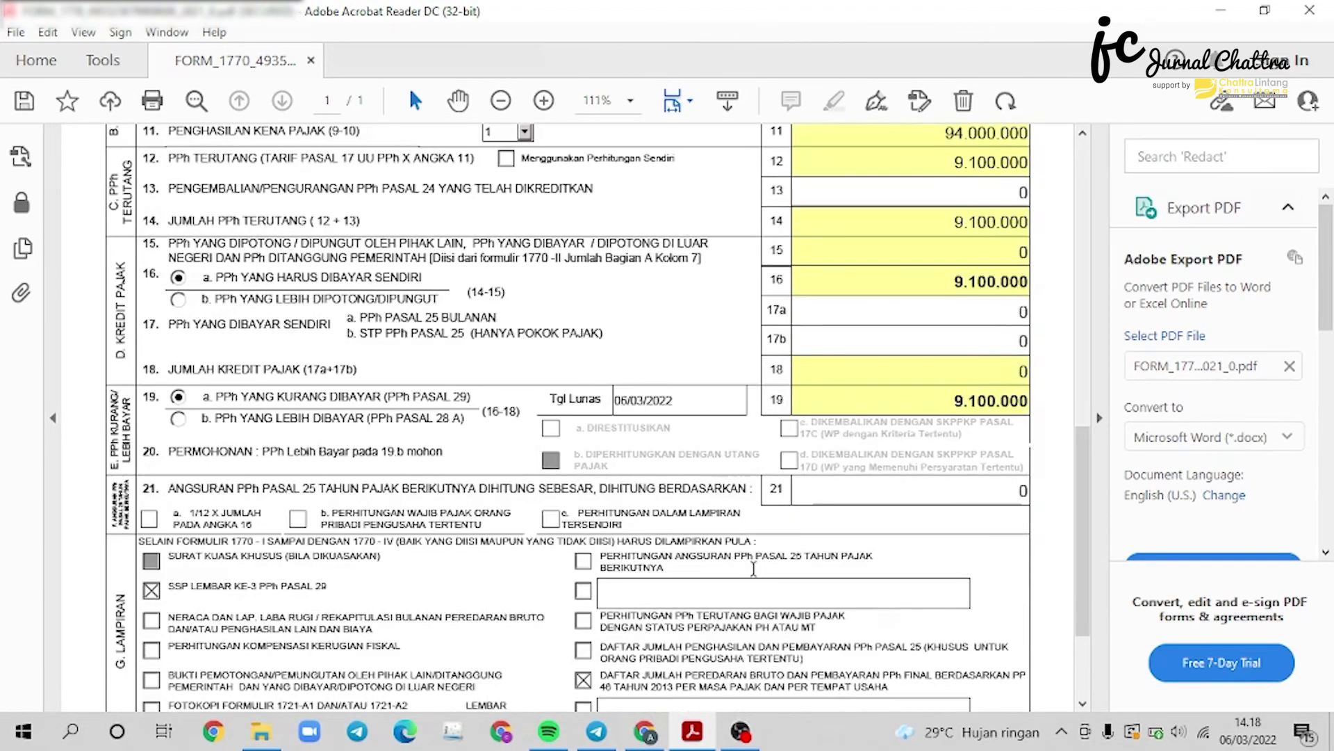
# Tick the FOTOKOPI FORMULIR 1721-A1 attachment box.
pyautogui.scroll(-3, 753, 569)
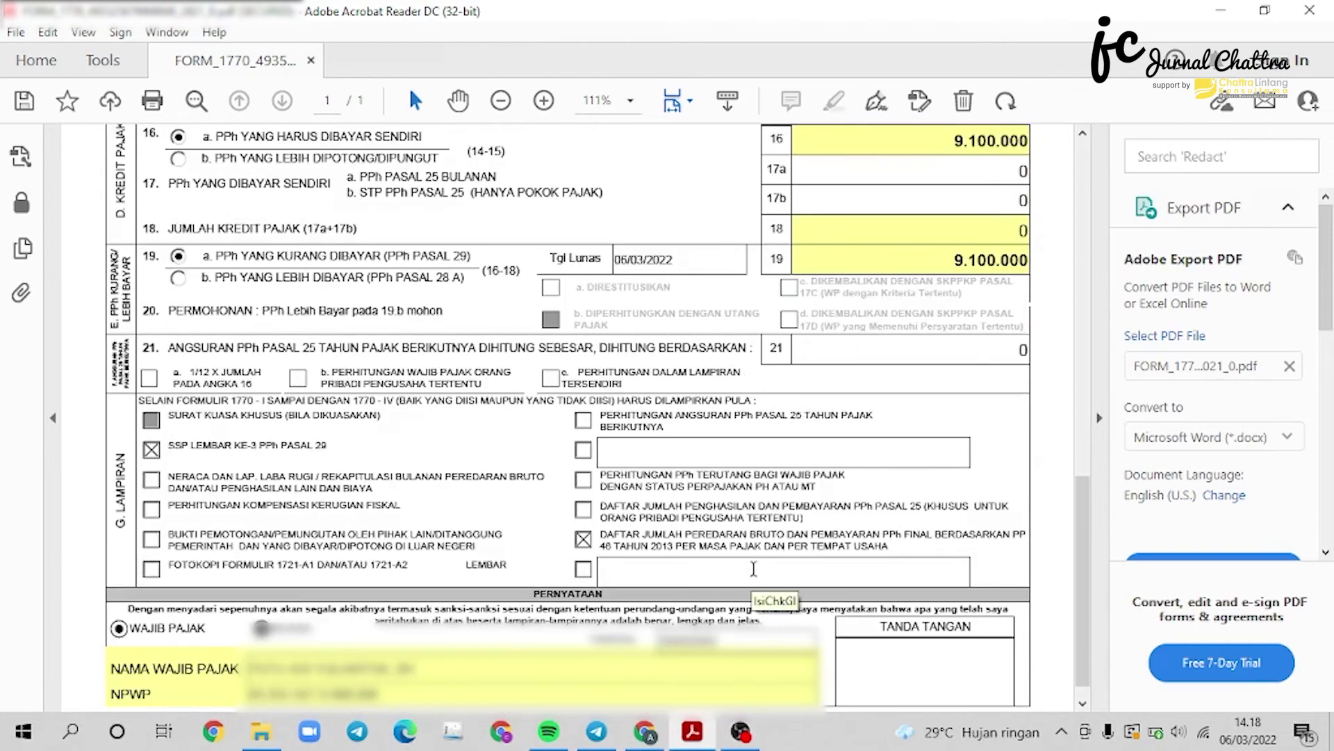
pyautogui.scroll(-1, 754, 570)
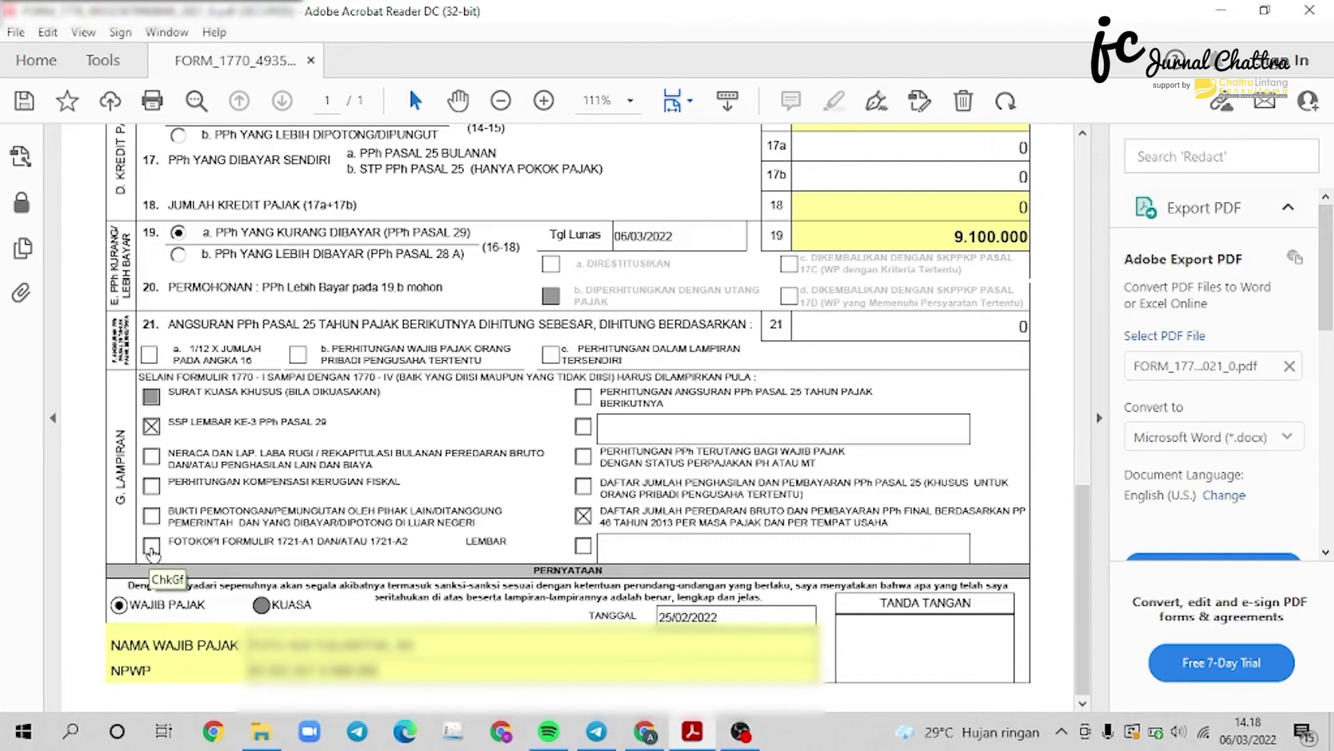
pyautogui.click(151, 545)
# Change the statement's TANGGAL date to 06/03/2022.
pyautogui.click(823, 619)
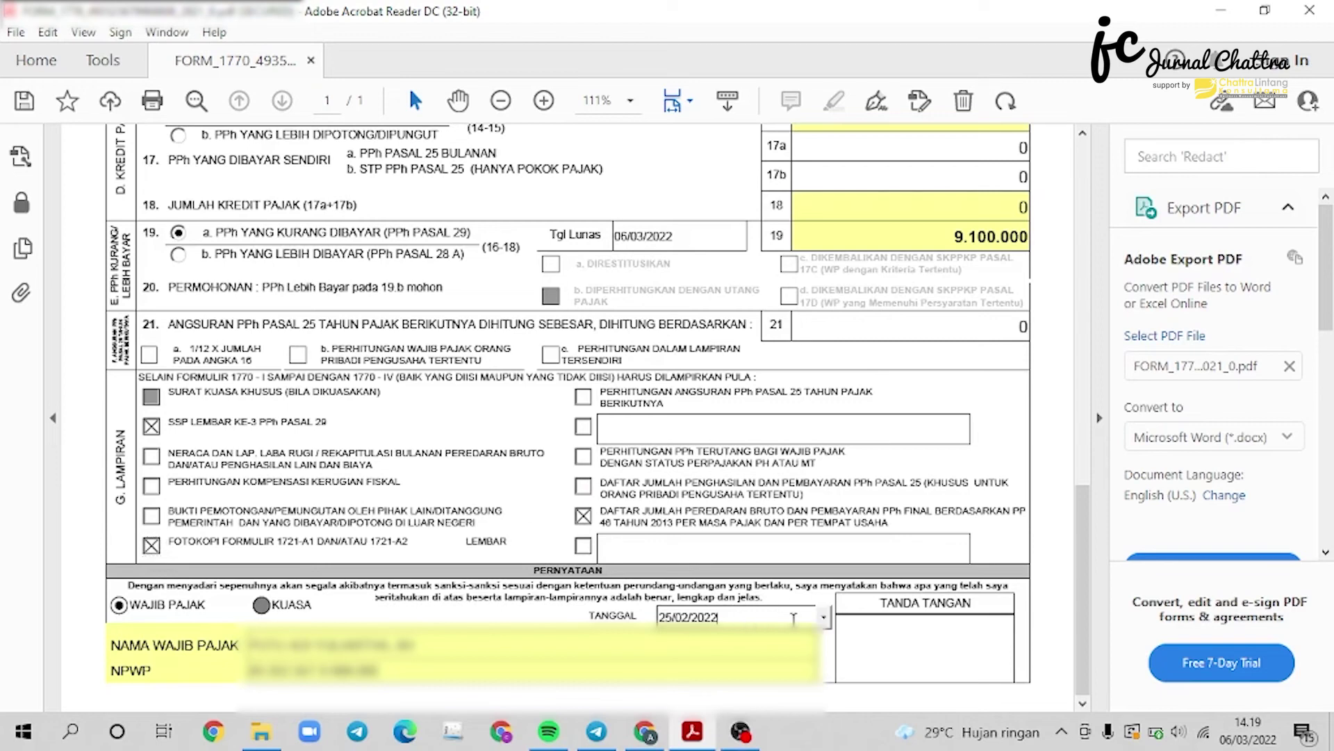
pyautogui.click(824, 621)
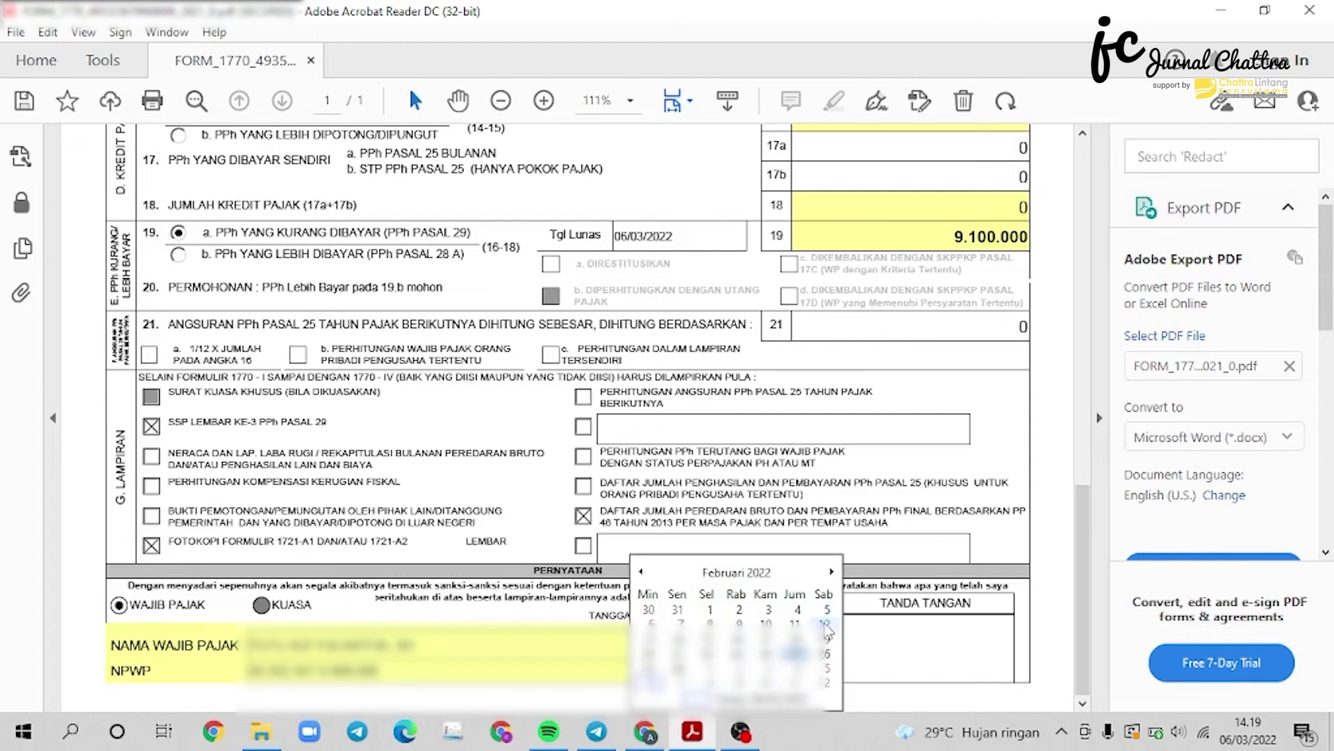
pyautogui.click(831, 571)
pyautogui.click(651, 624)
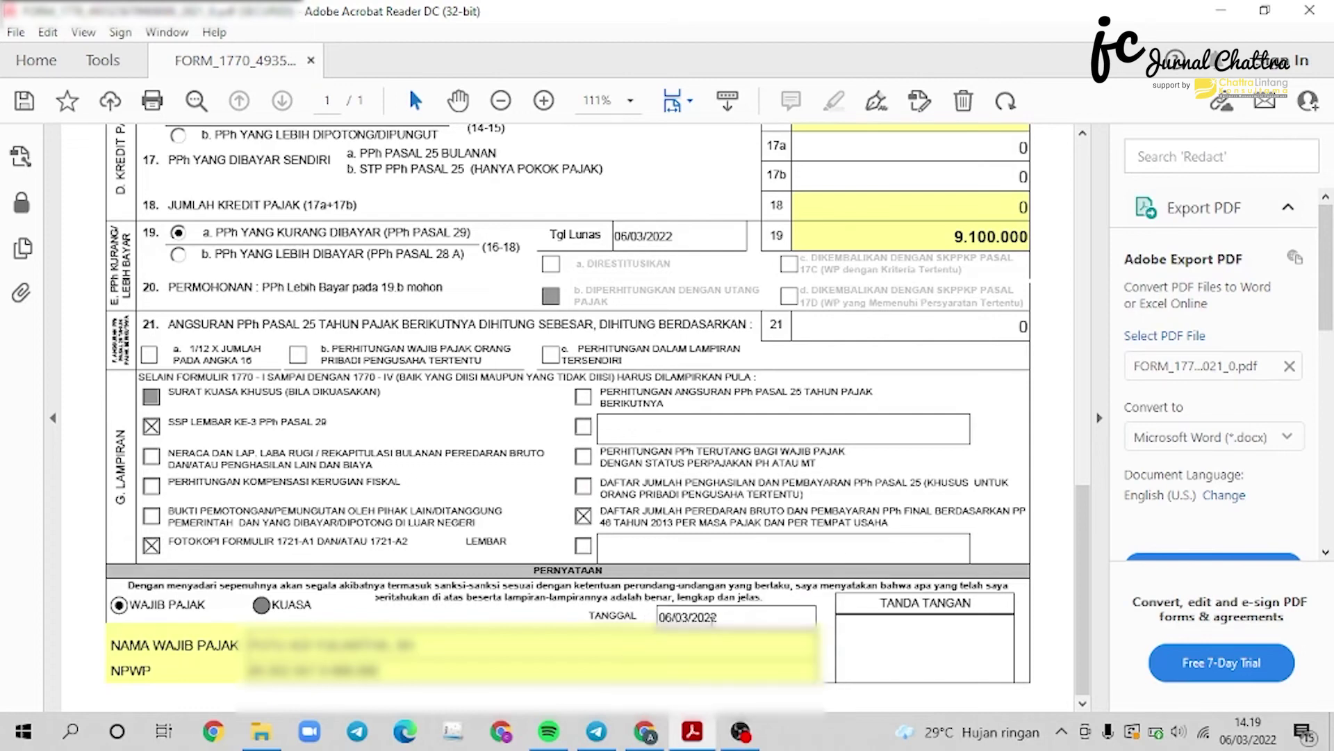
pyautogui.scroll(15, 465, 175)
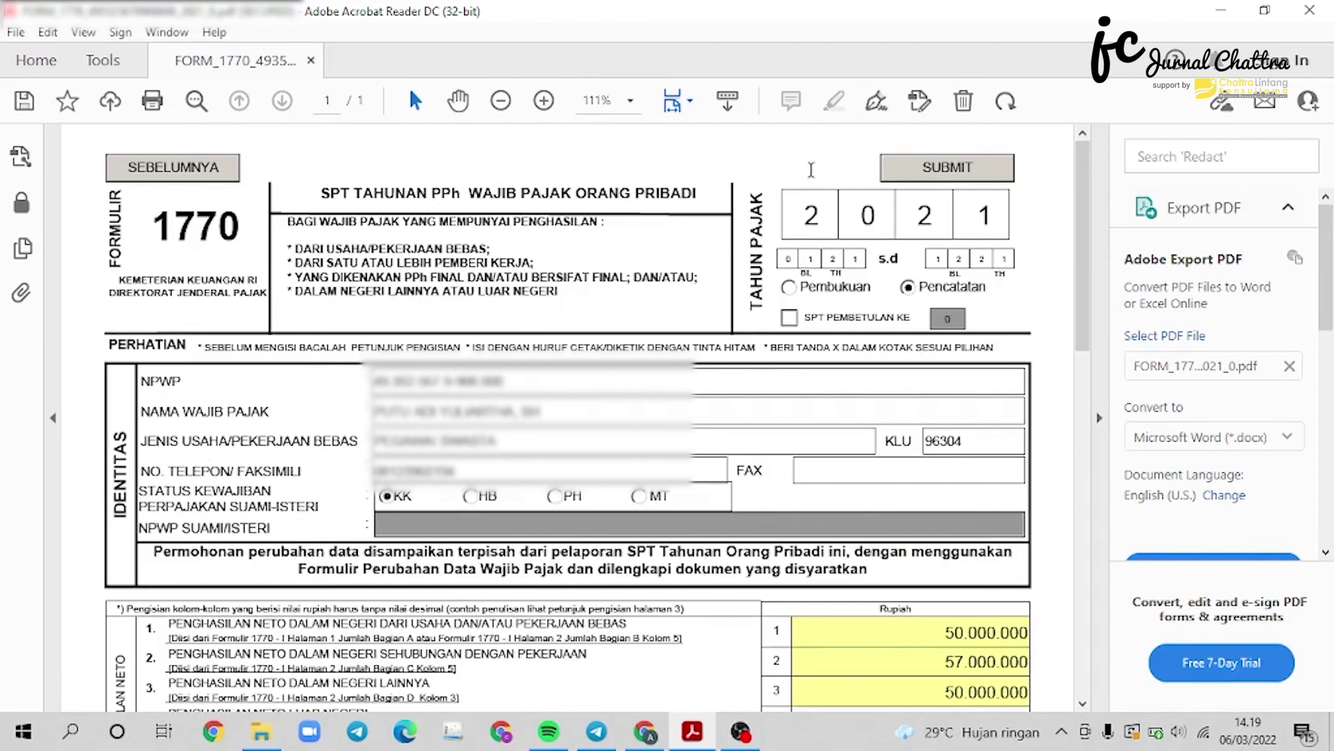
# Submit the main form to reach the attachment upload page.
pyautogui.click(956, 171)
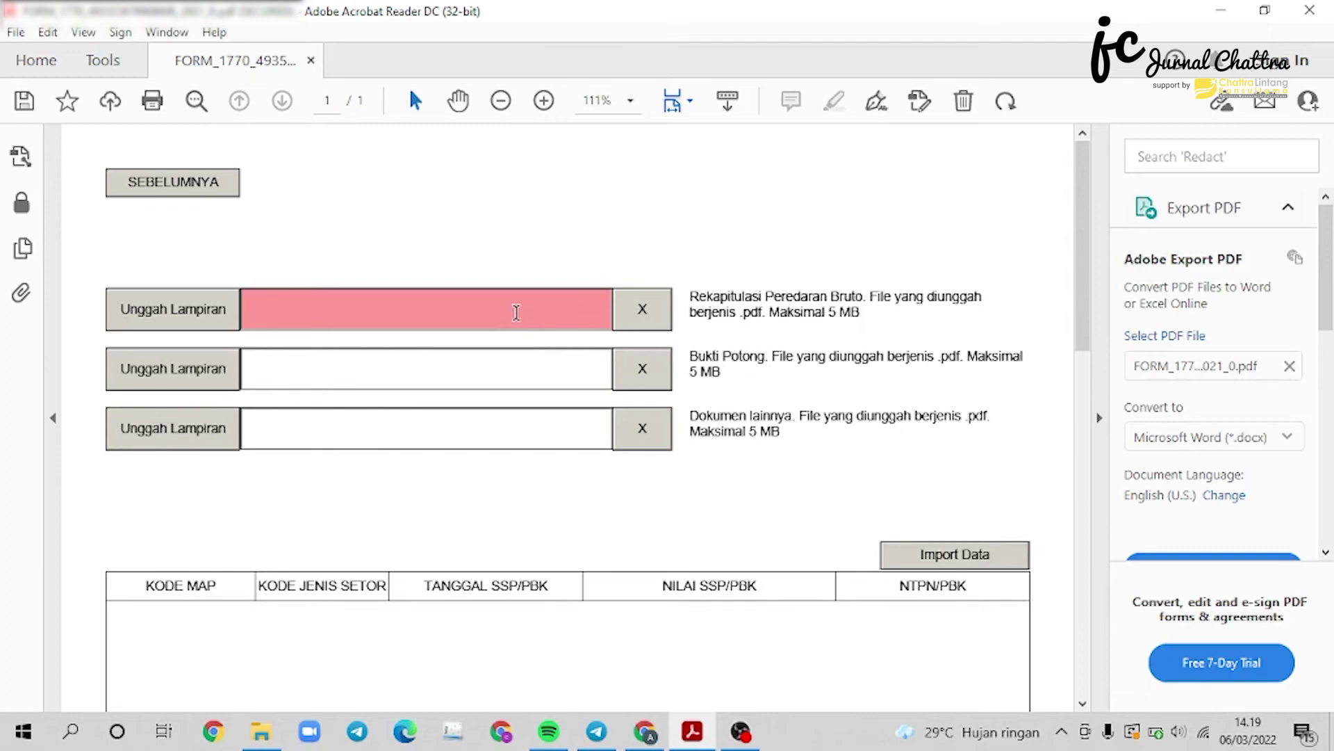
# Upload the taxpayer's PDF as the turnover recap, withholding slip and other documents attachments.
pyautogui.click(205, 316)
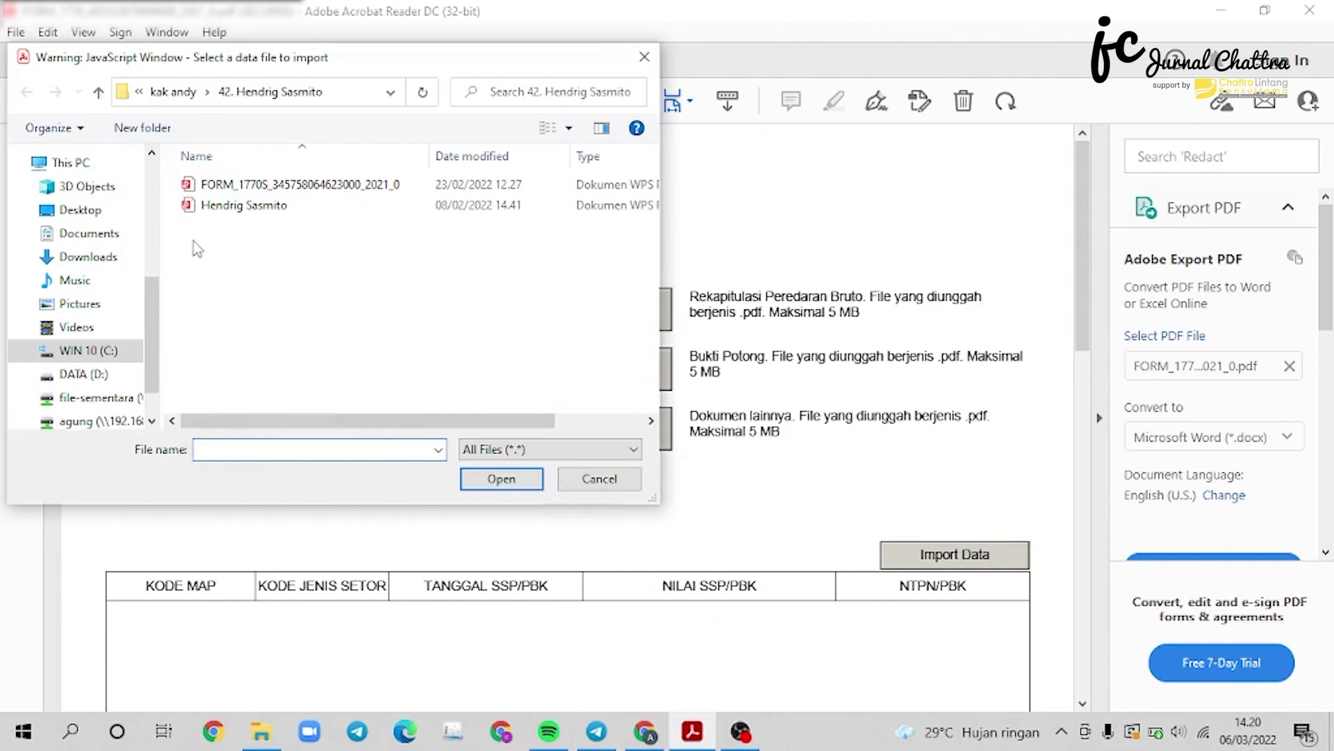
pyautogui.click(224, 209)
pyautogui.click(485, 488)
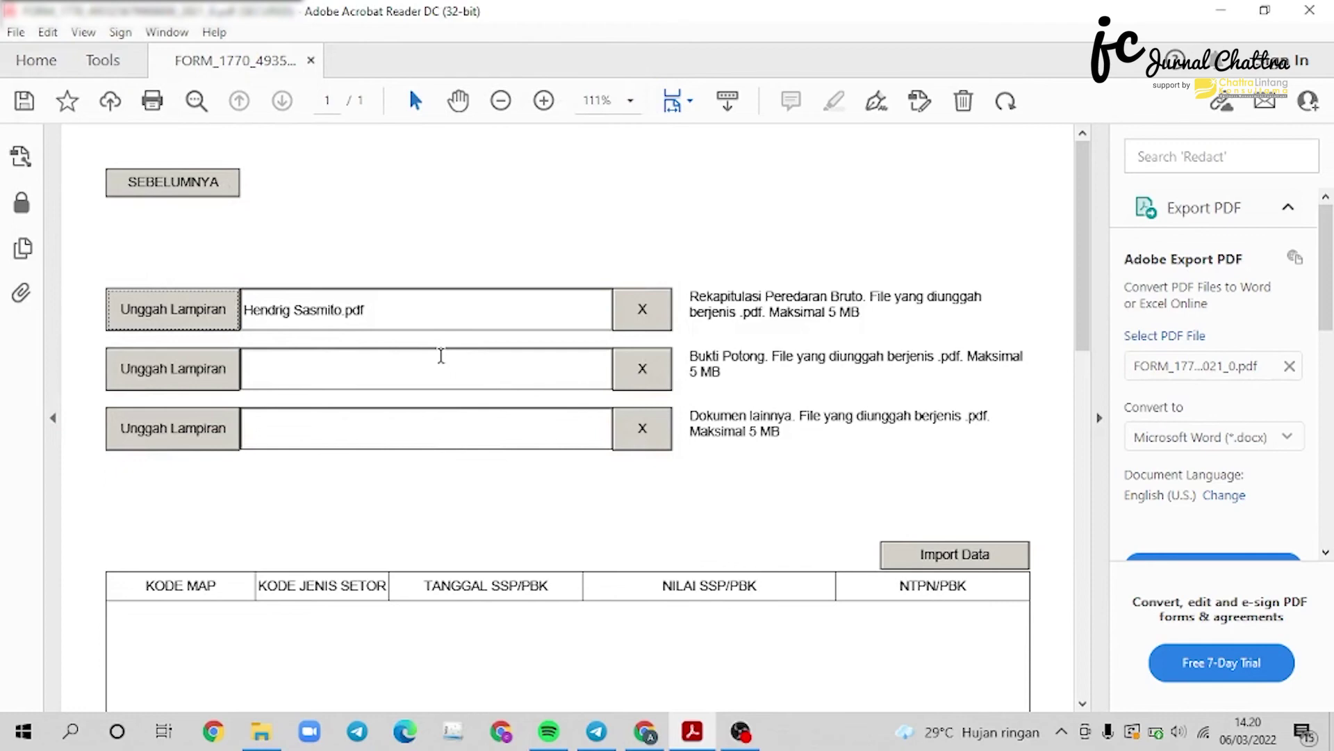
pyautogui.click(189, 379)
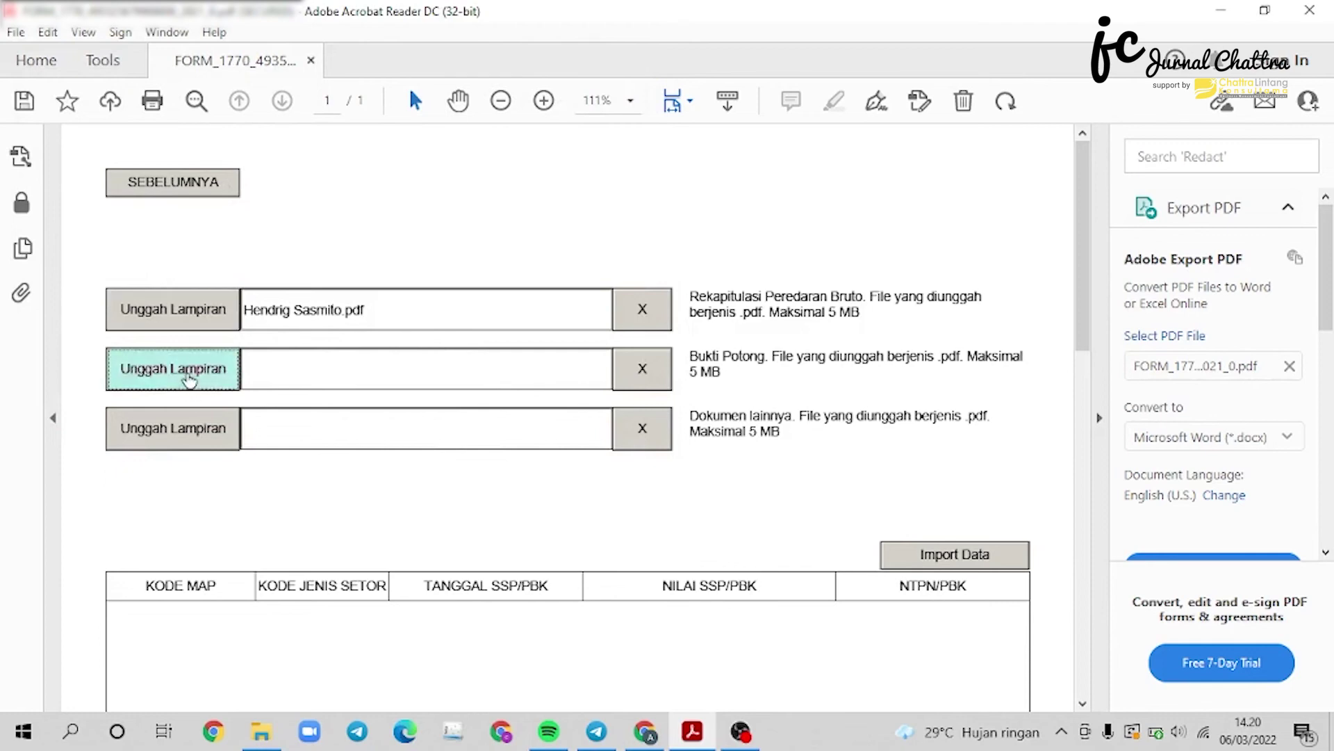
pyautogui.click(278, 205)
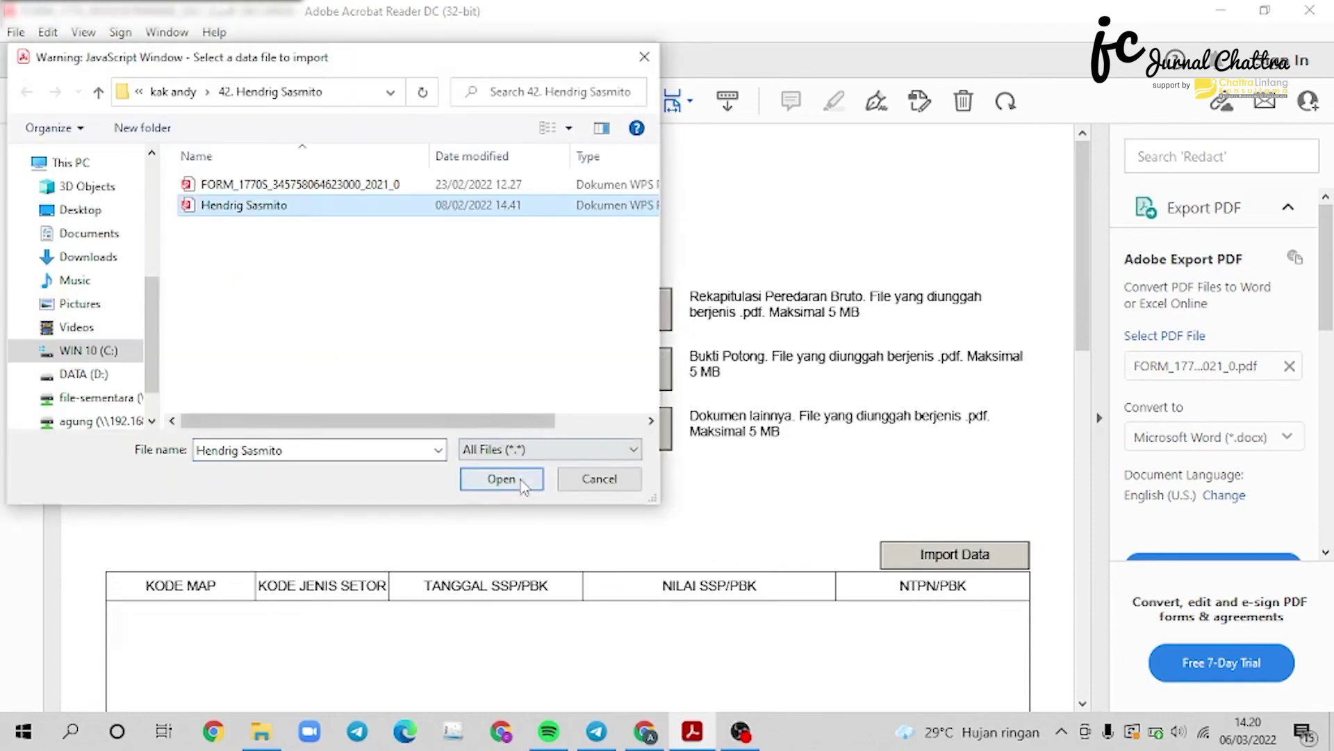
pyautogui.click(523, 483)
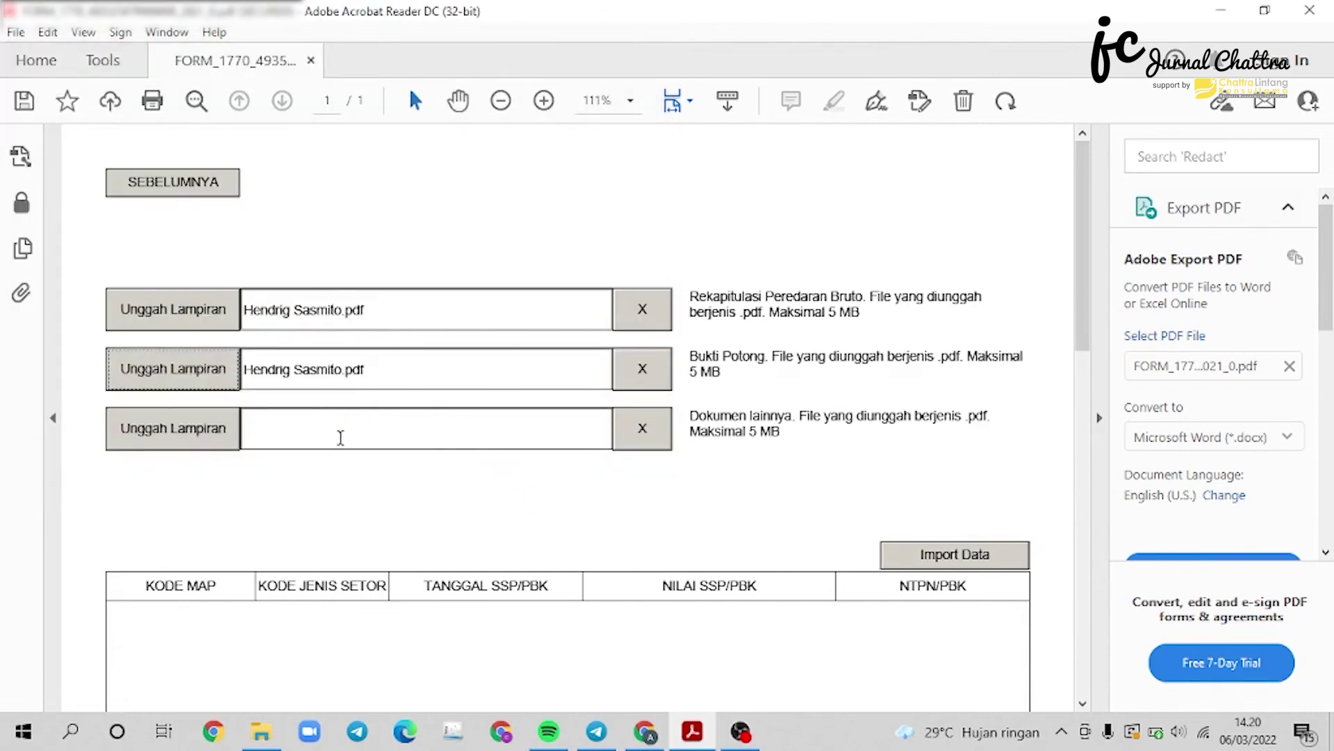
pyautogui.click(160, 428)
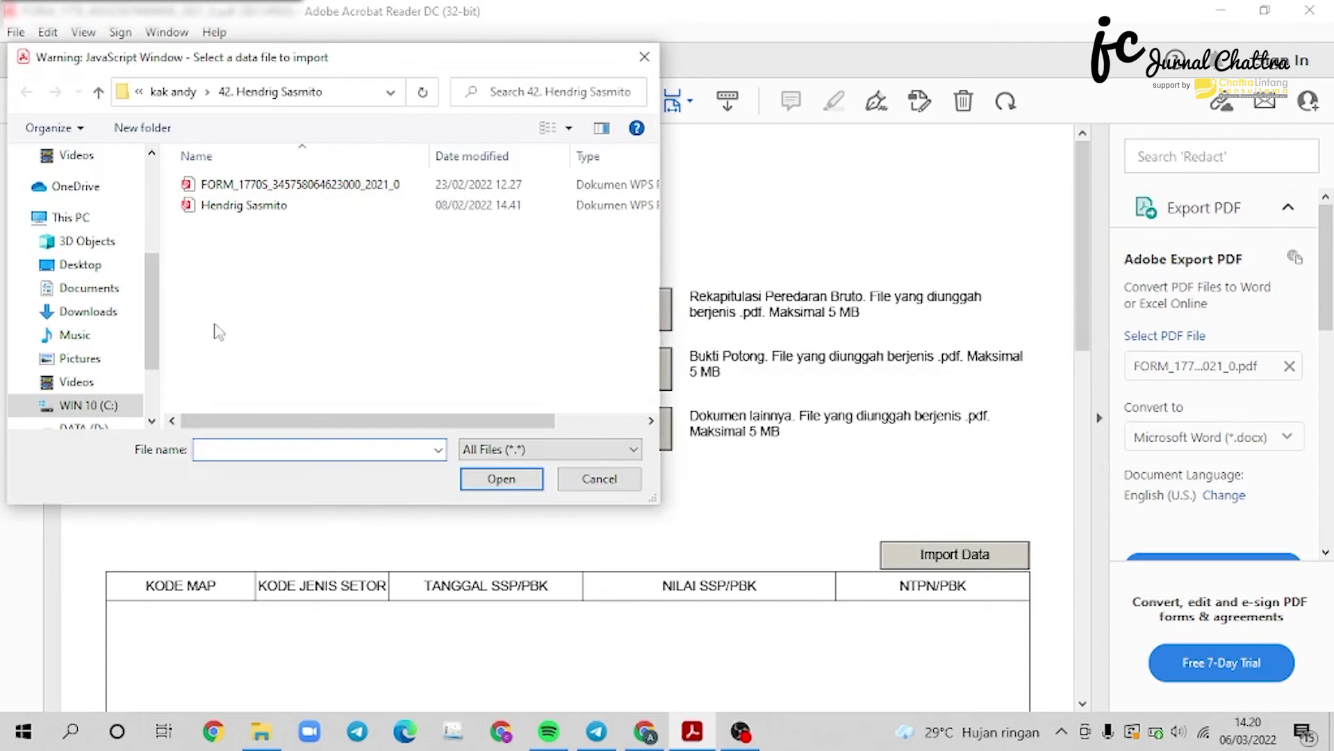
pyautogui.click(247, 205)
pyautogui.click(495, 479)
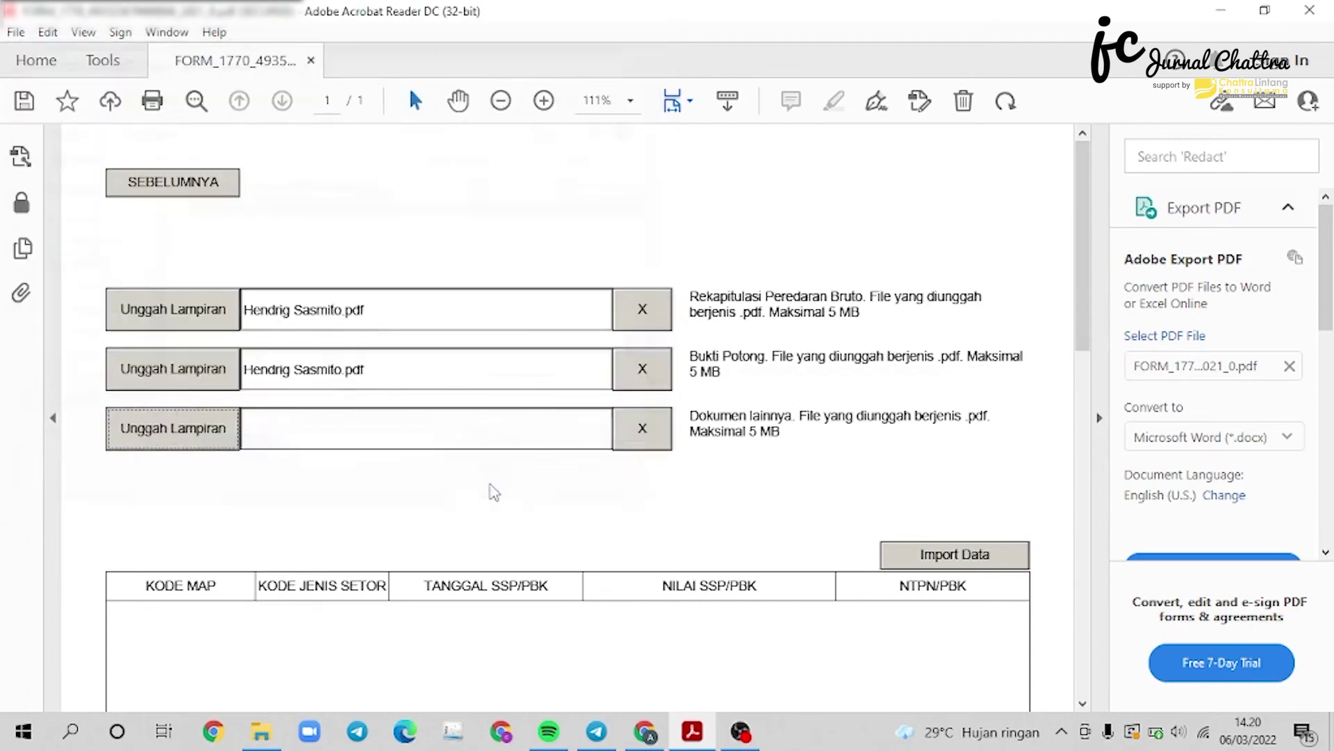
# Add an SSP payment row dated 6 March 2022 for 9.100.000 with its NTPN number.
pyautogui.scroll(-3, 478, 456)
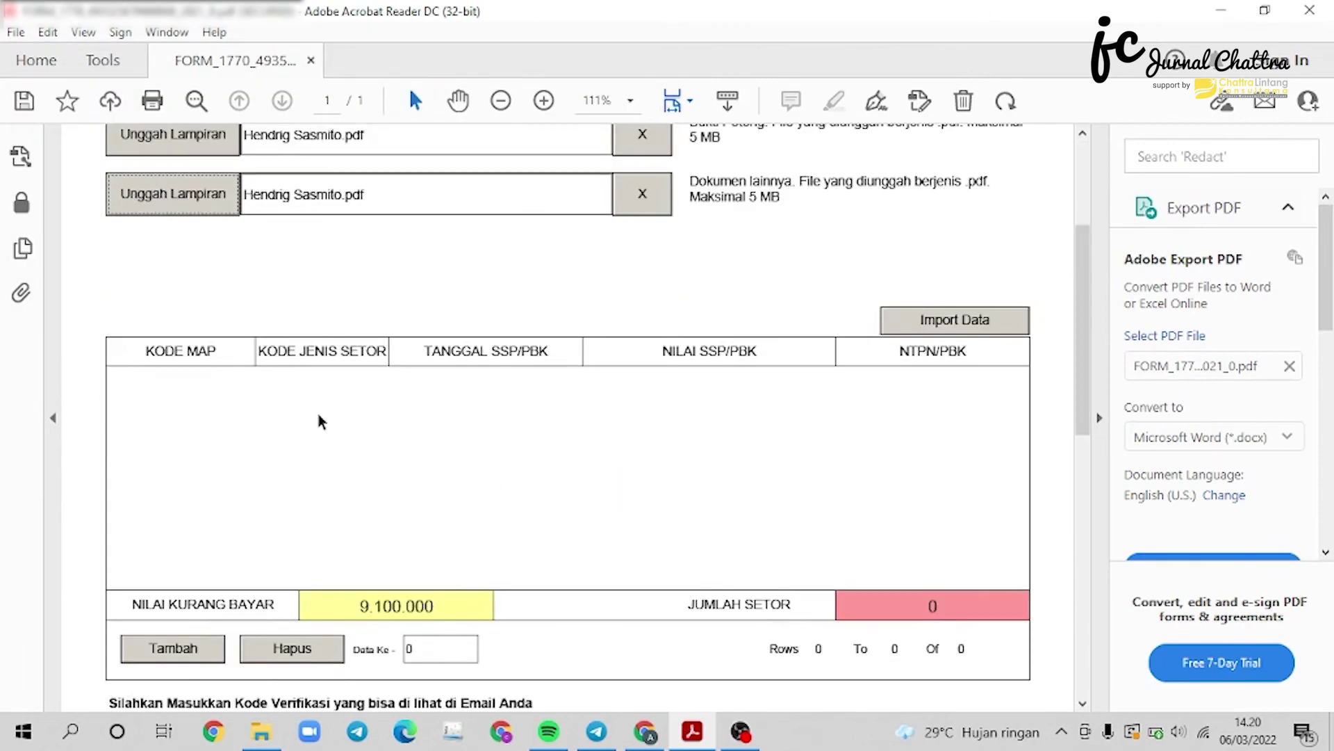
pyautogui.click(175, 654)
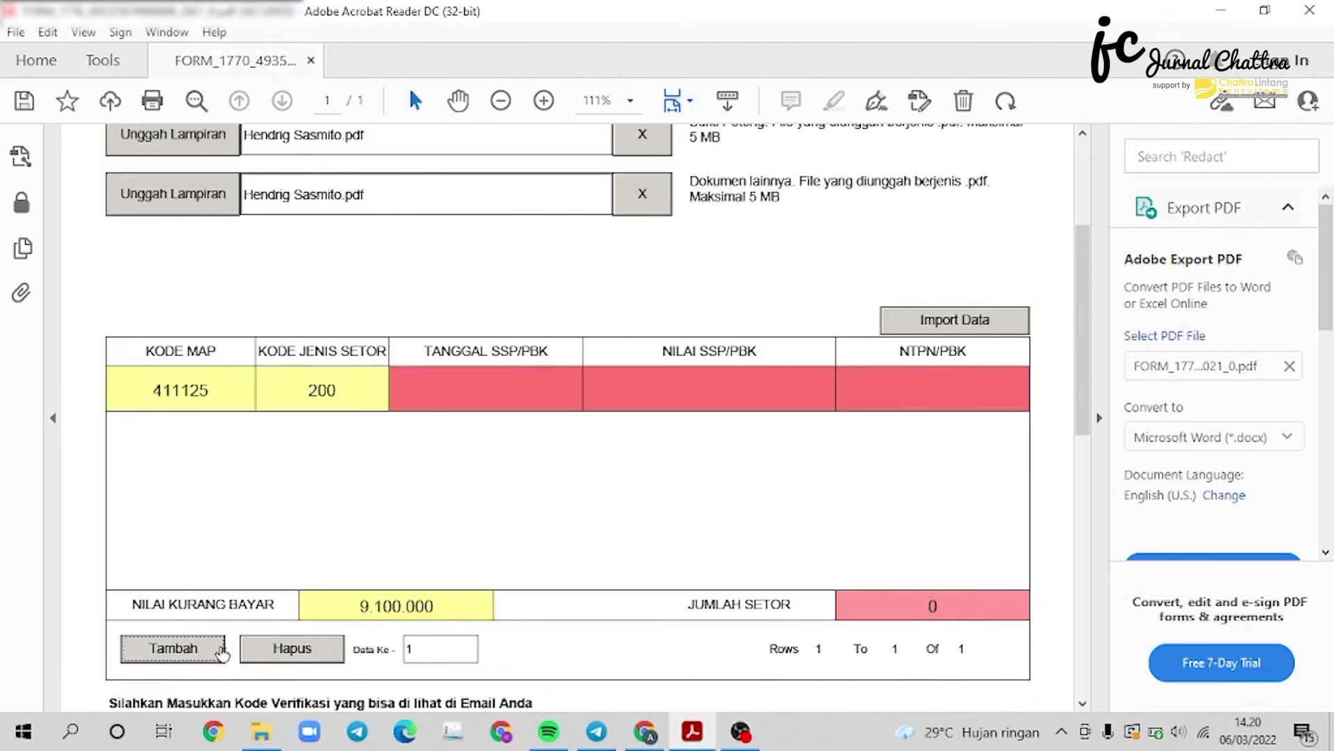
pyautogui.click(493, 388)
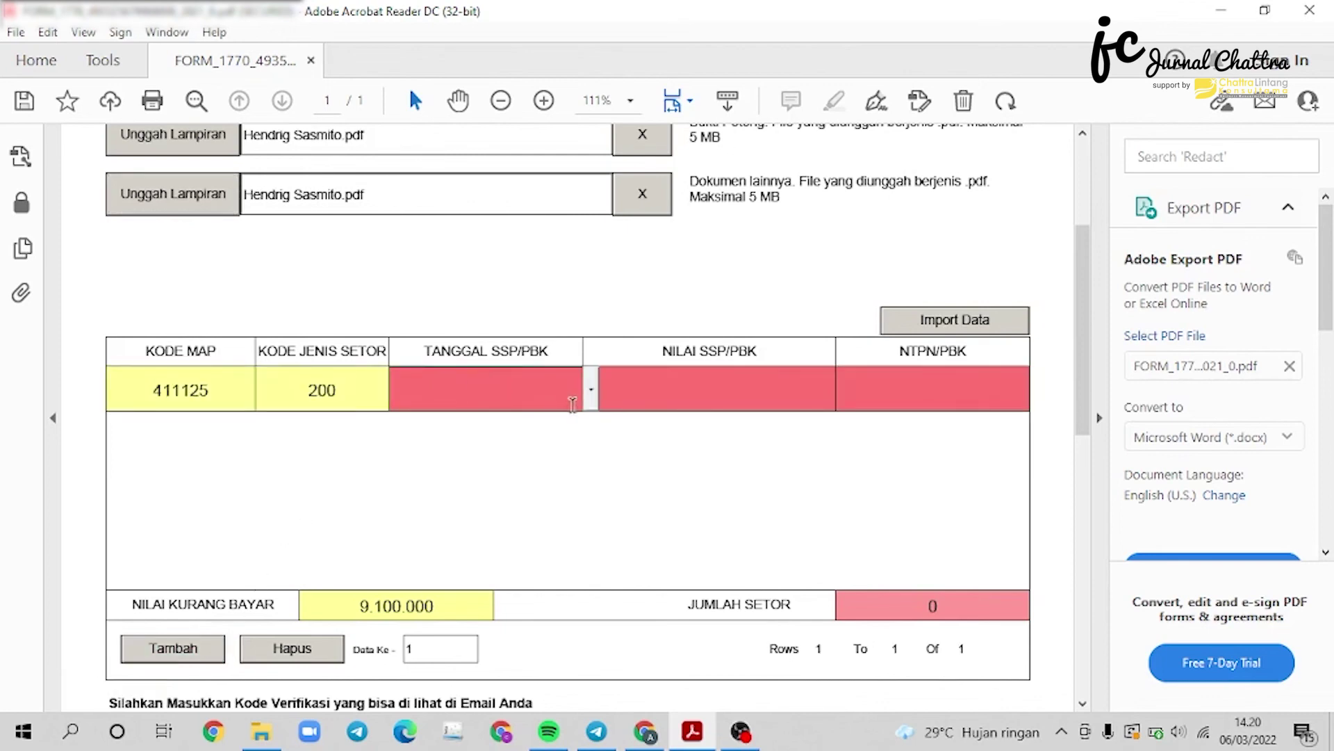
pyautogui.click(593, 398)
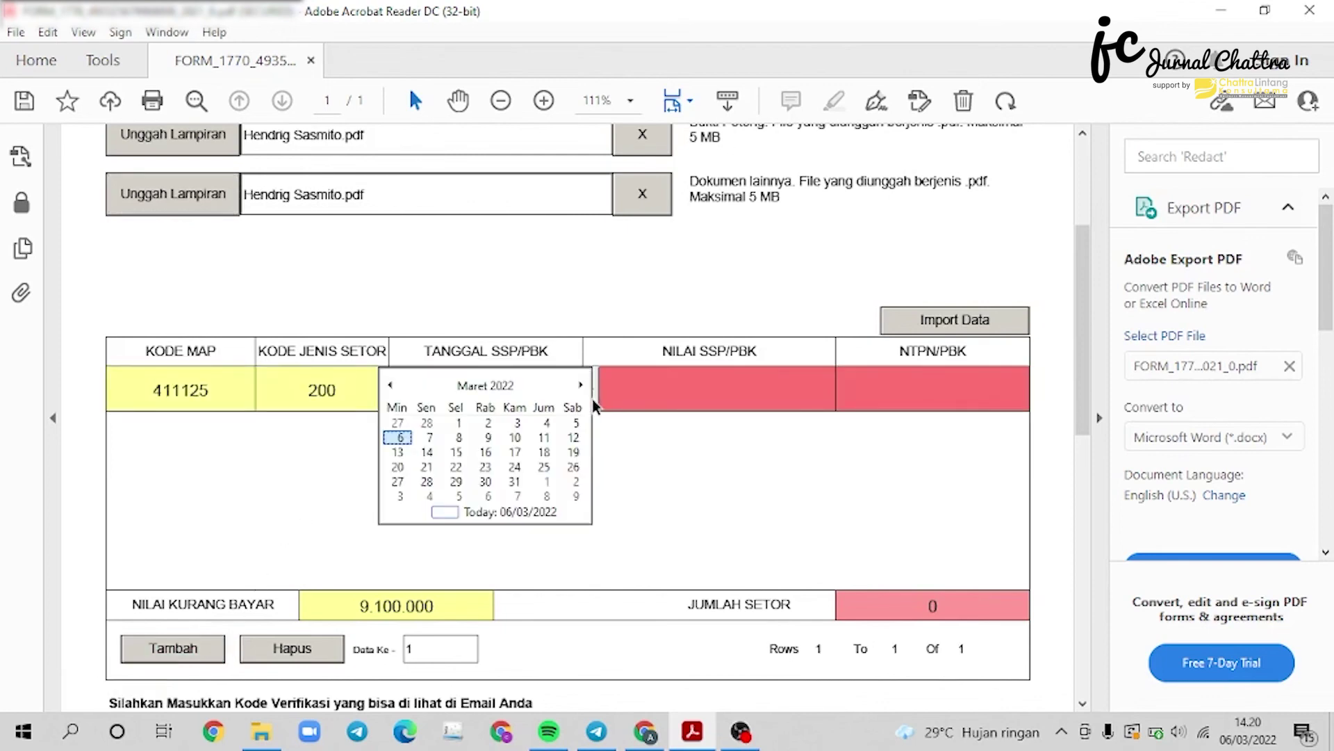
pyautogui.click(398, 437)
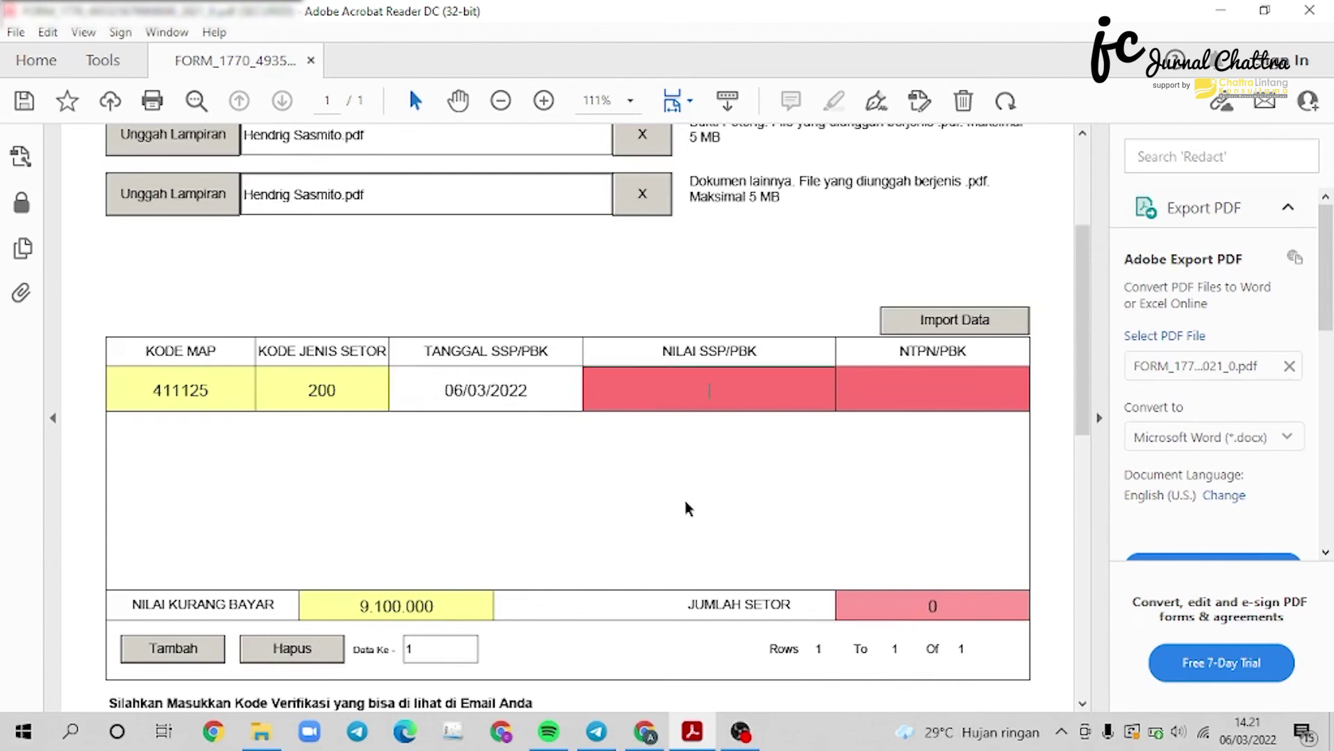
pyautogui.write('9100000')
pyautogui.press('Tab')
pyautogui.write('000')
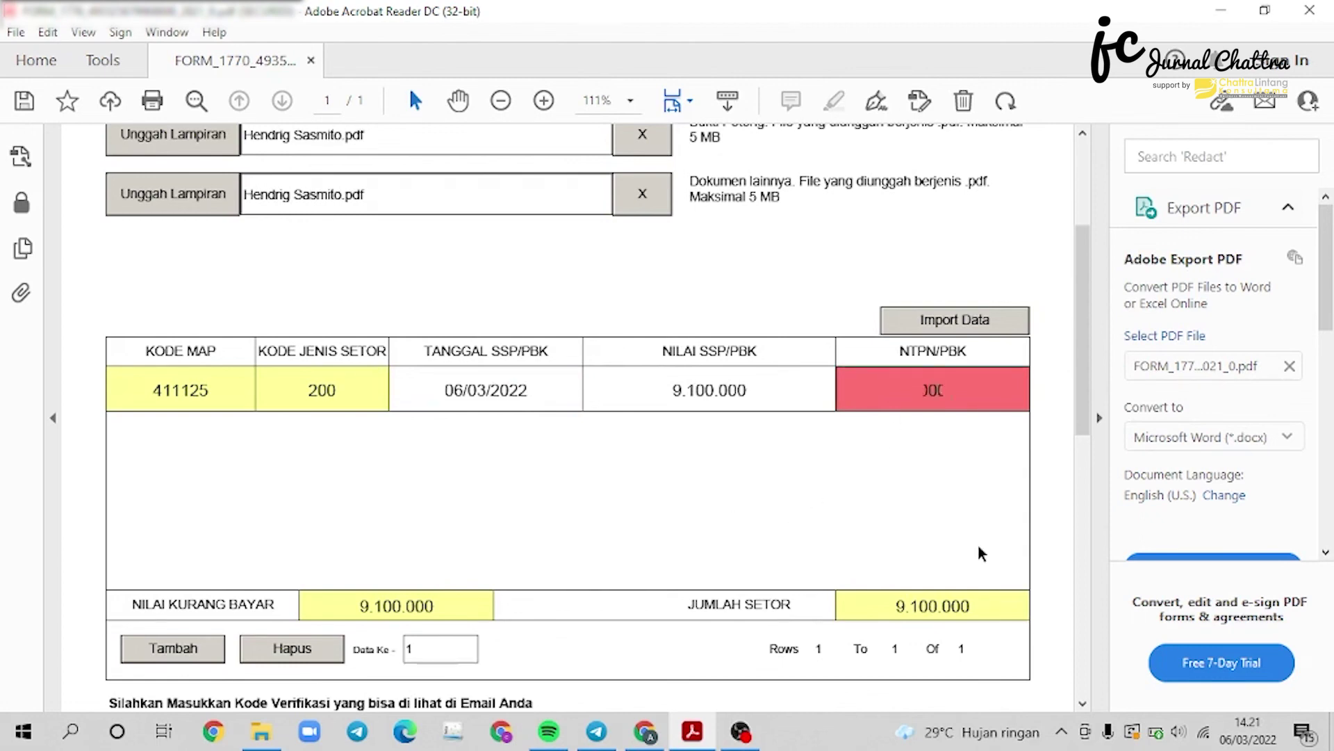
pyautogui.write('00000000000000000000')
pyautogui.click(978, 545)
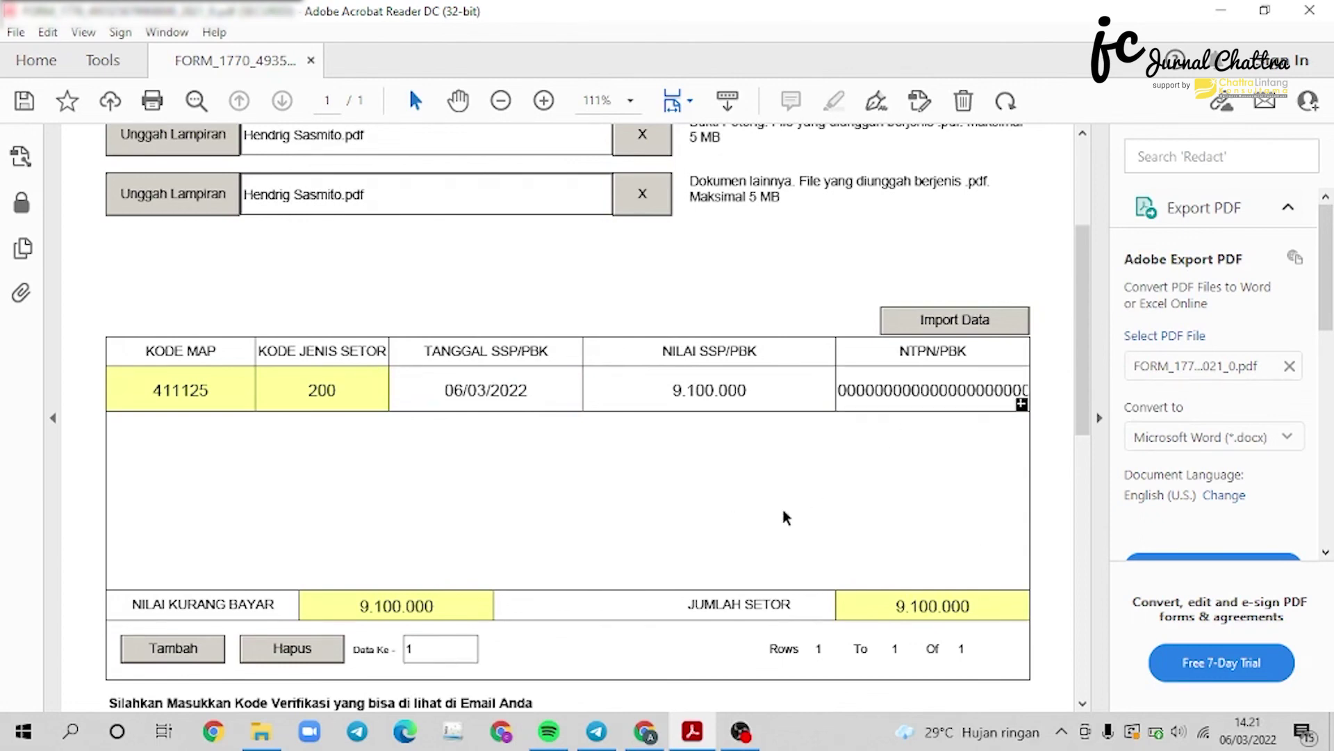
# Enter the verification code shown on the form into the Kode Verifikasi field.
pyautogui.scroll(-3, 771, 508)
pyautogui.scroll(-2, 740, 511)
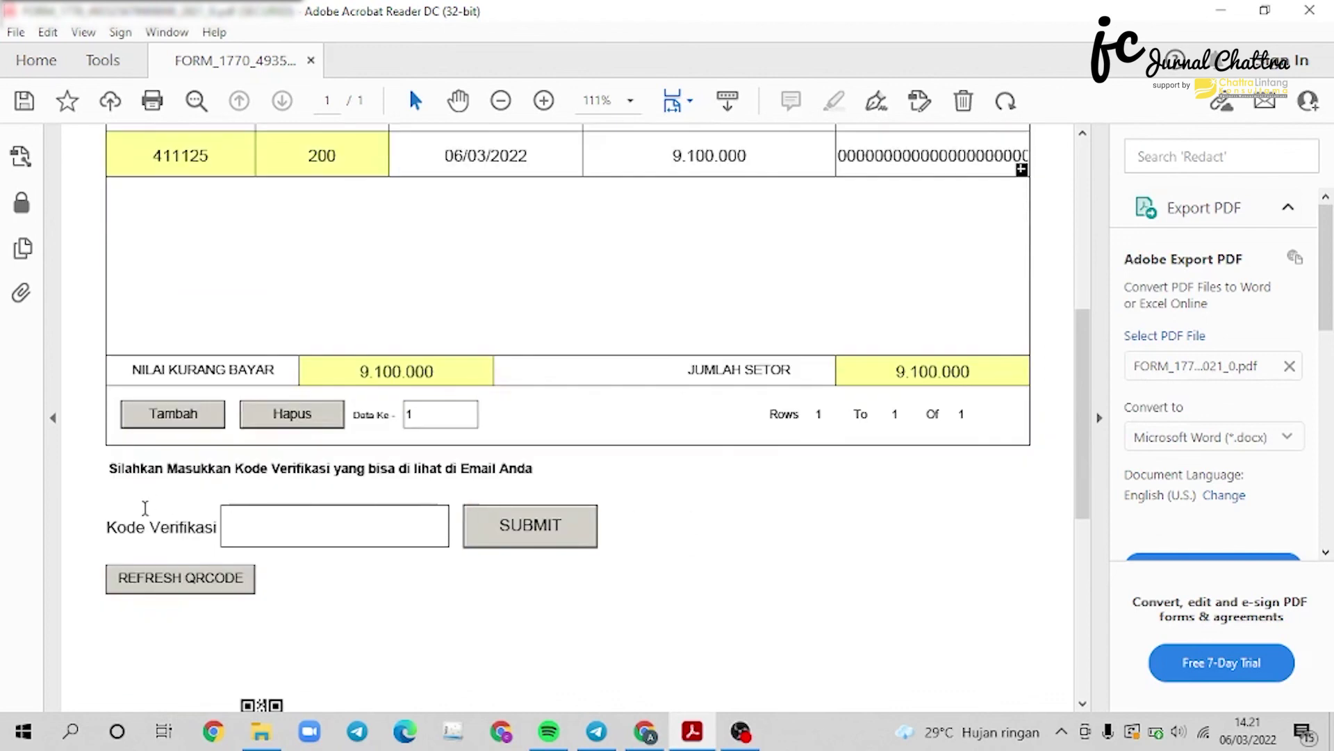
pyautogui.click(271, 533)
pyautogui.write('XZ216F')
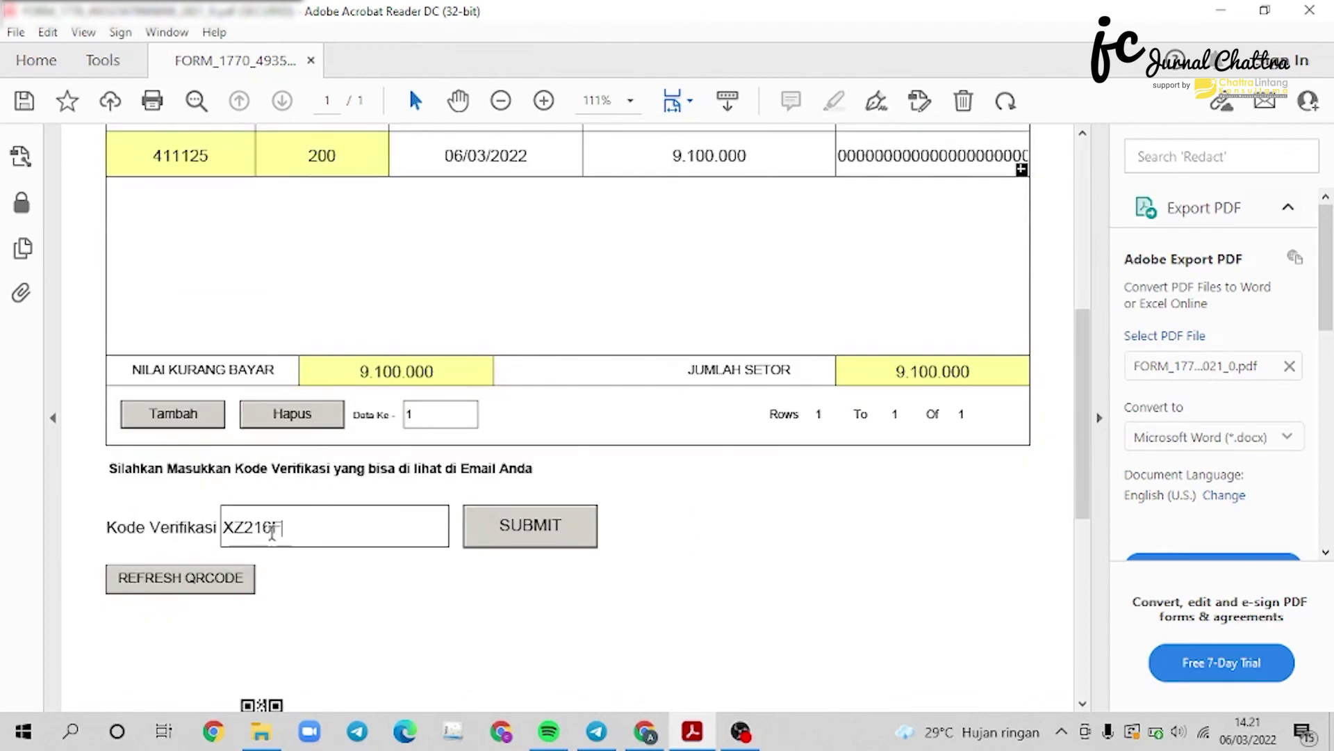